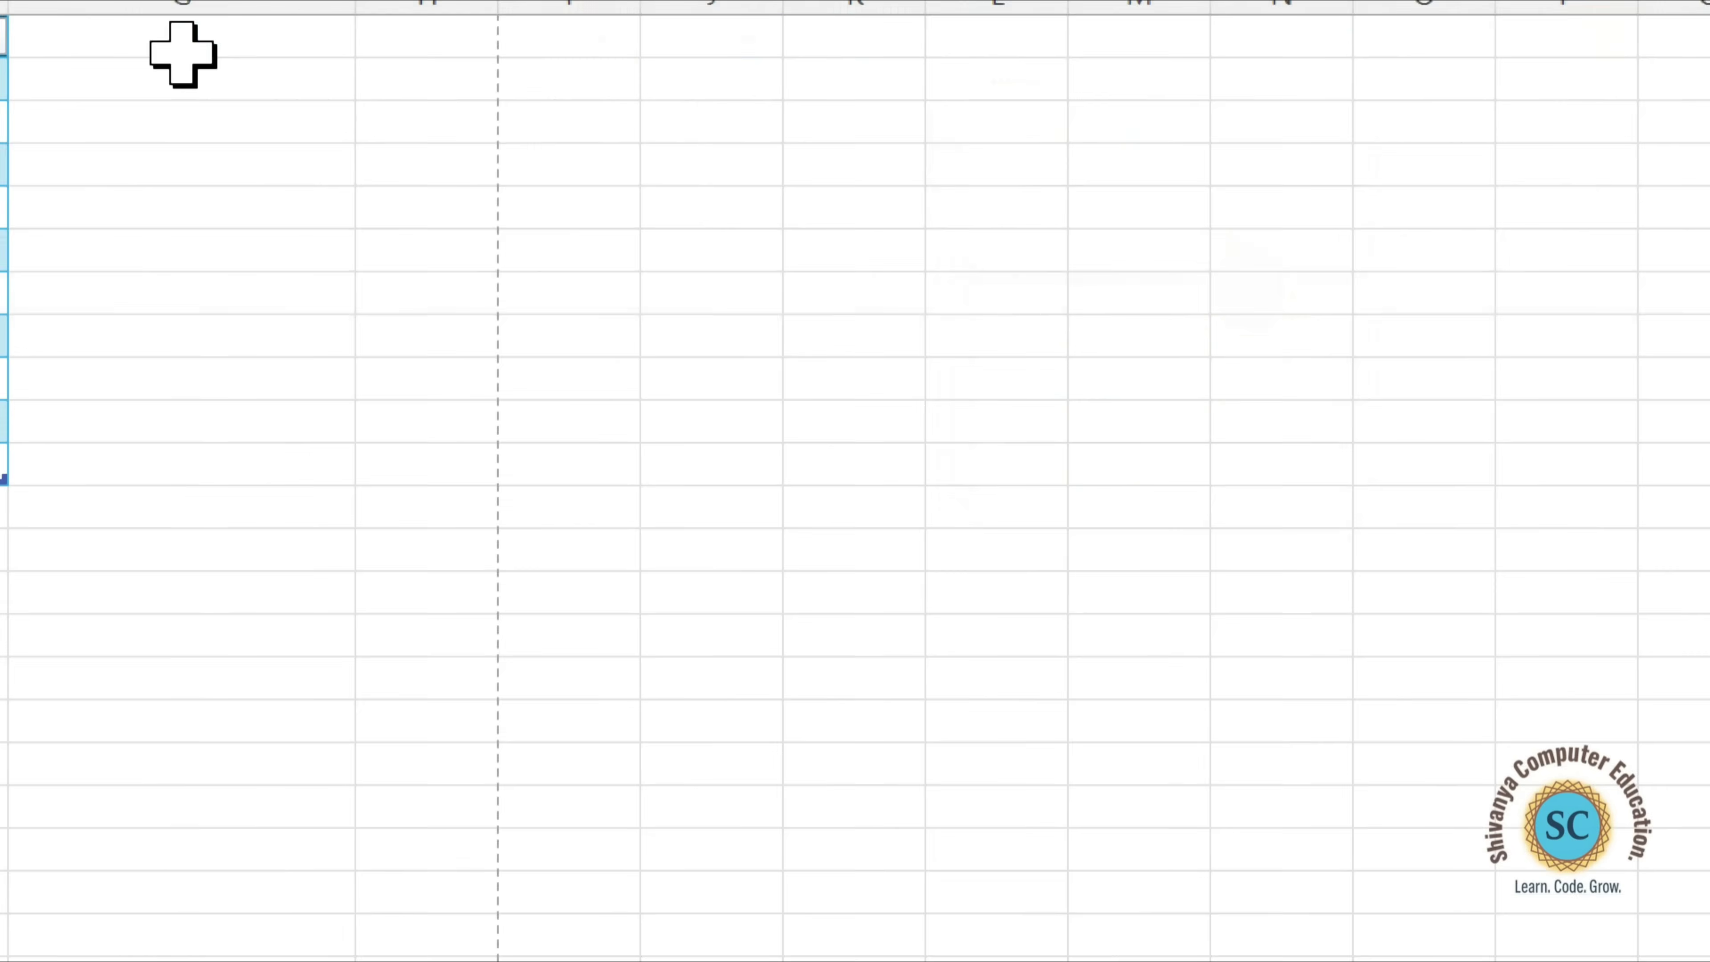
# Delete the empty sheet row 9 between roll numbers 107 and 108.
pyautogui.click(1057, 81)
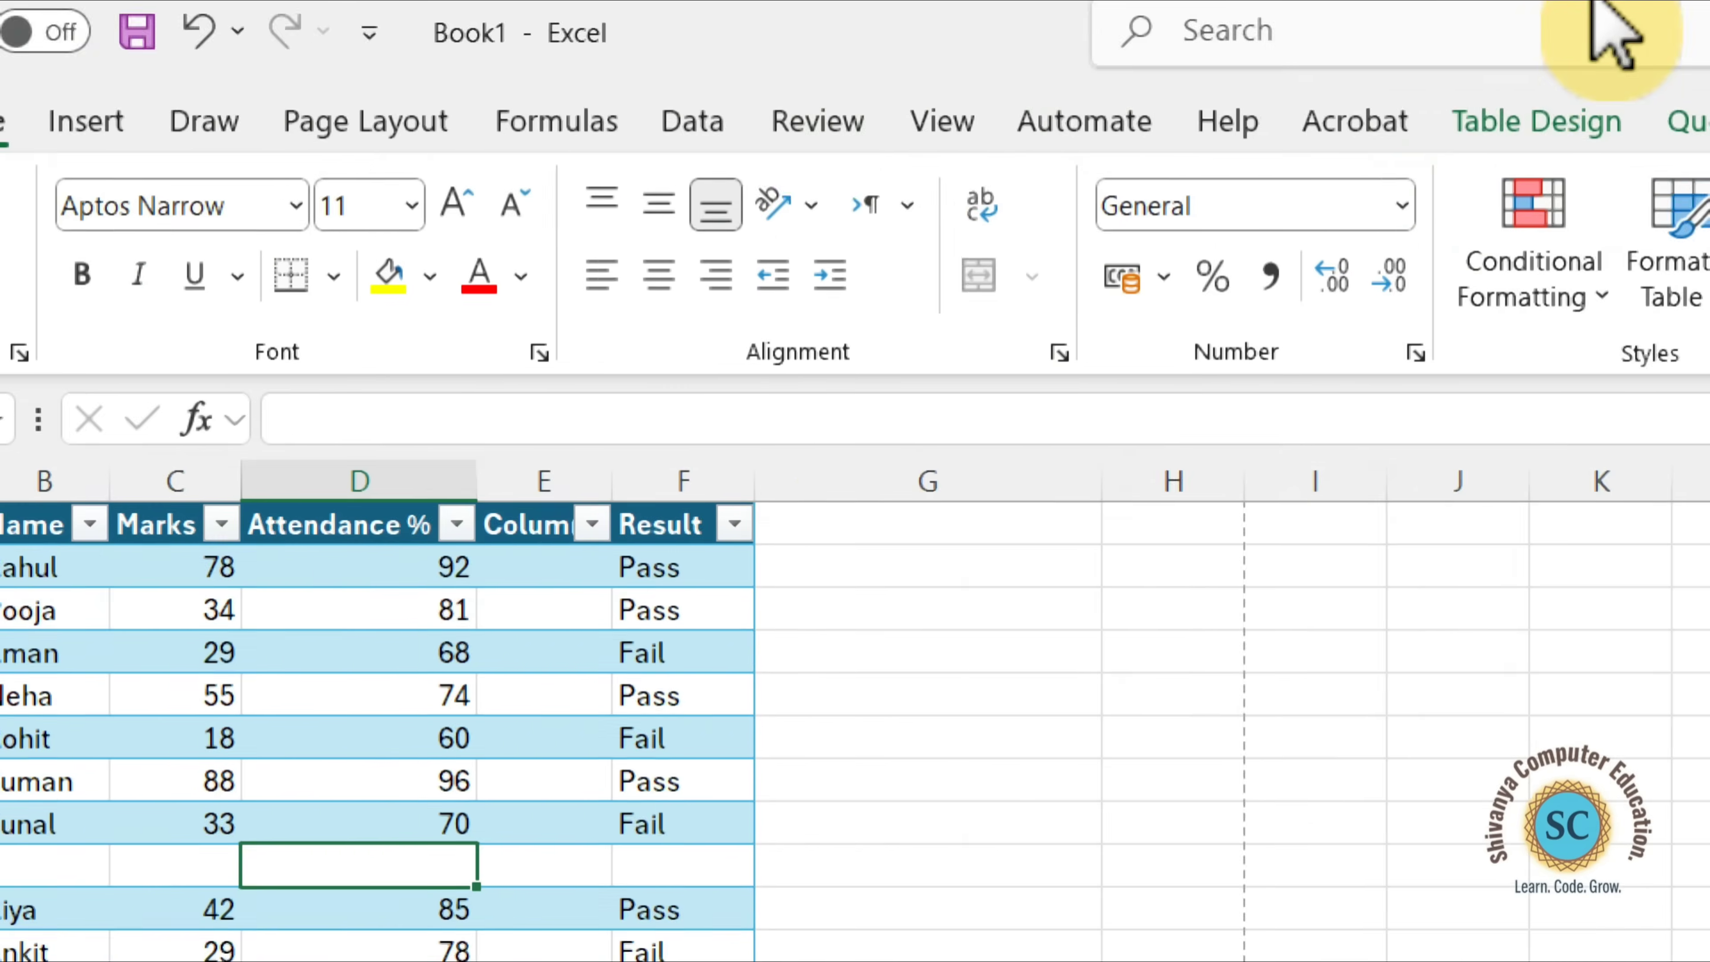
pyautogui.click(1297, 267)
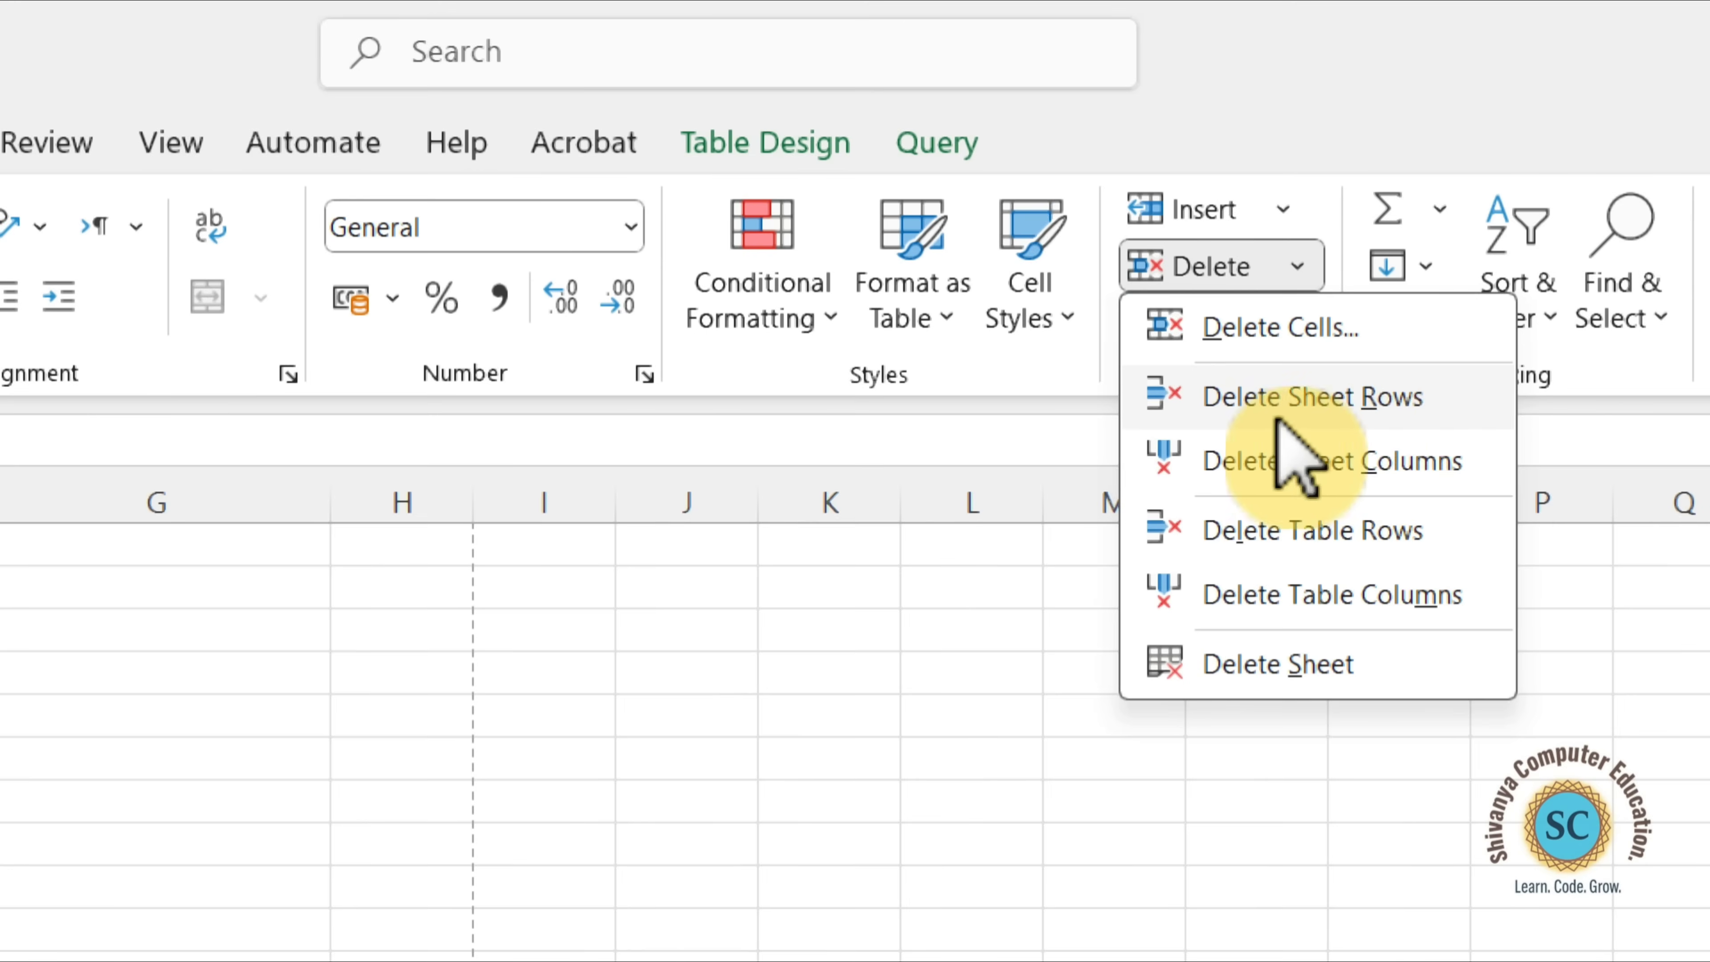
pyautogui.click(1392, 405)
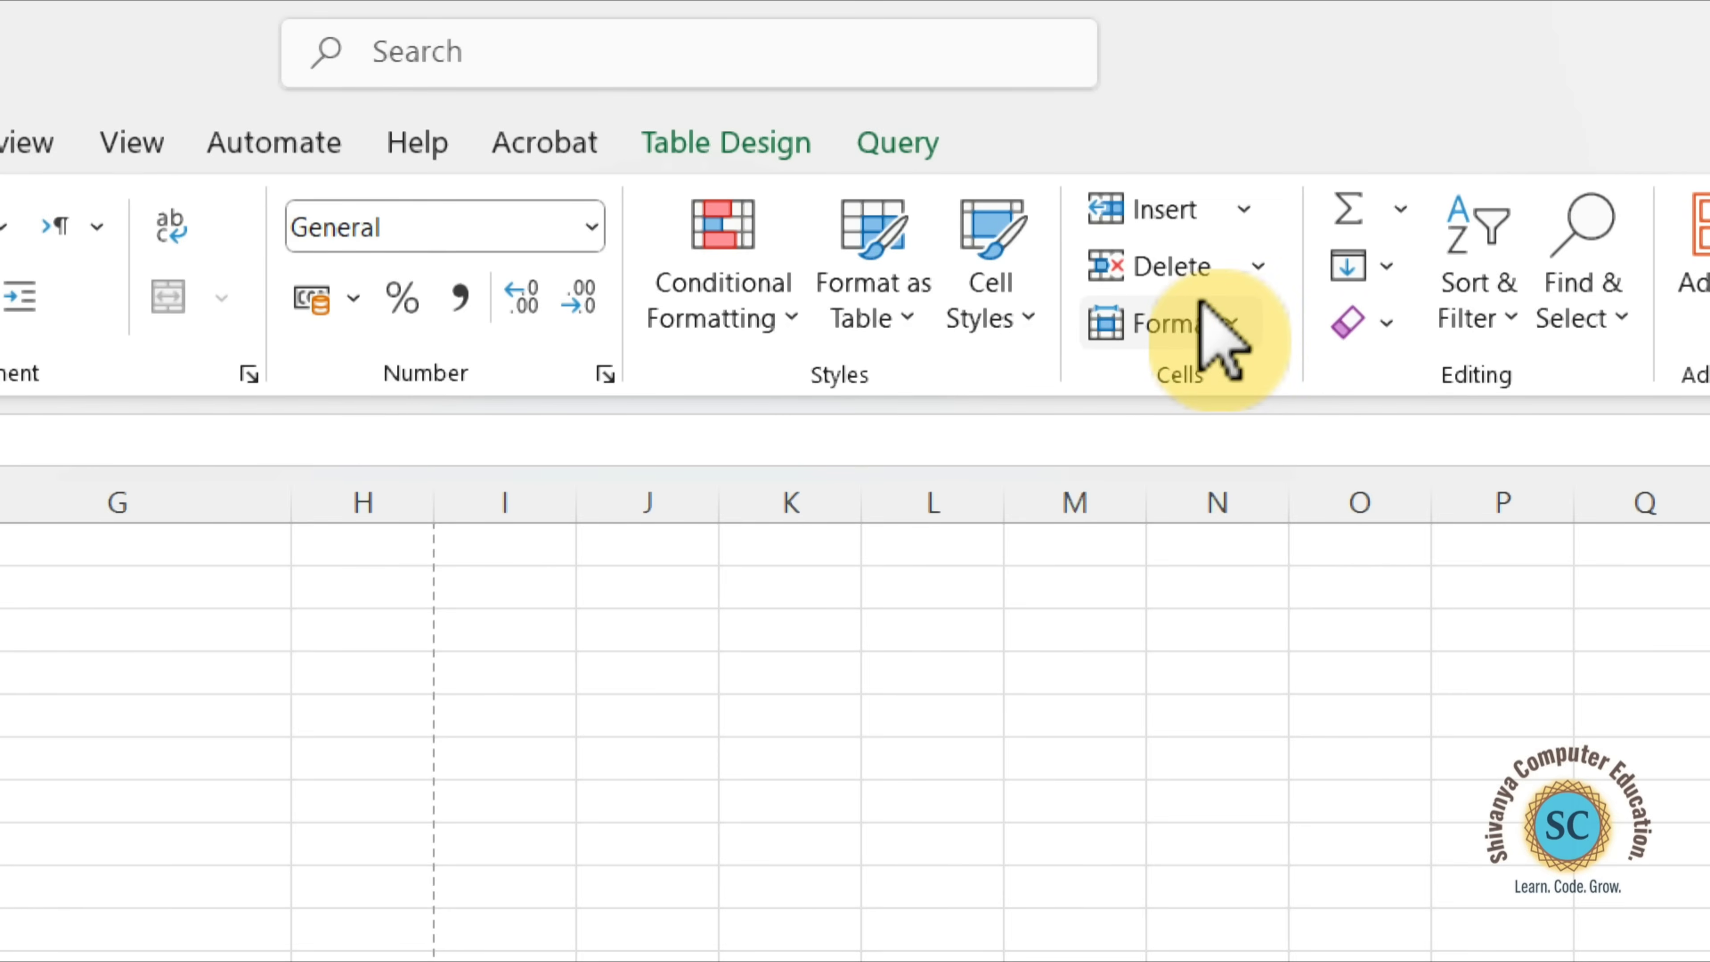
# Delete the empty sheet column E (Column1) between Attendance % and Result.
pyautogui.click(1239, 259)
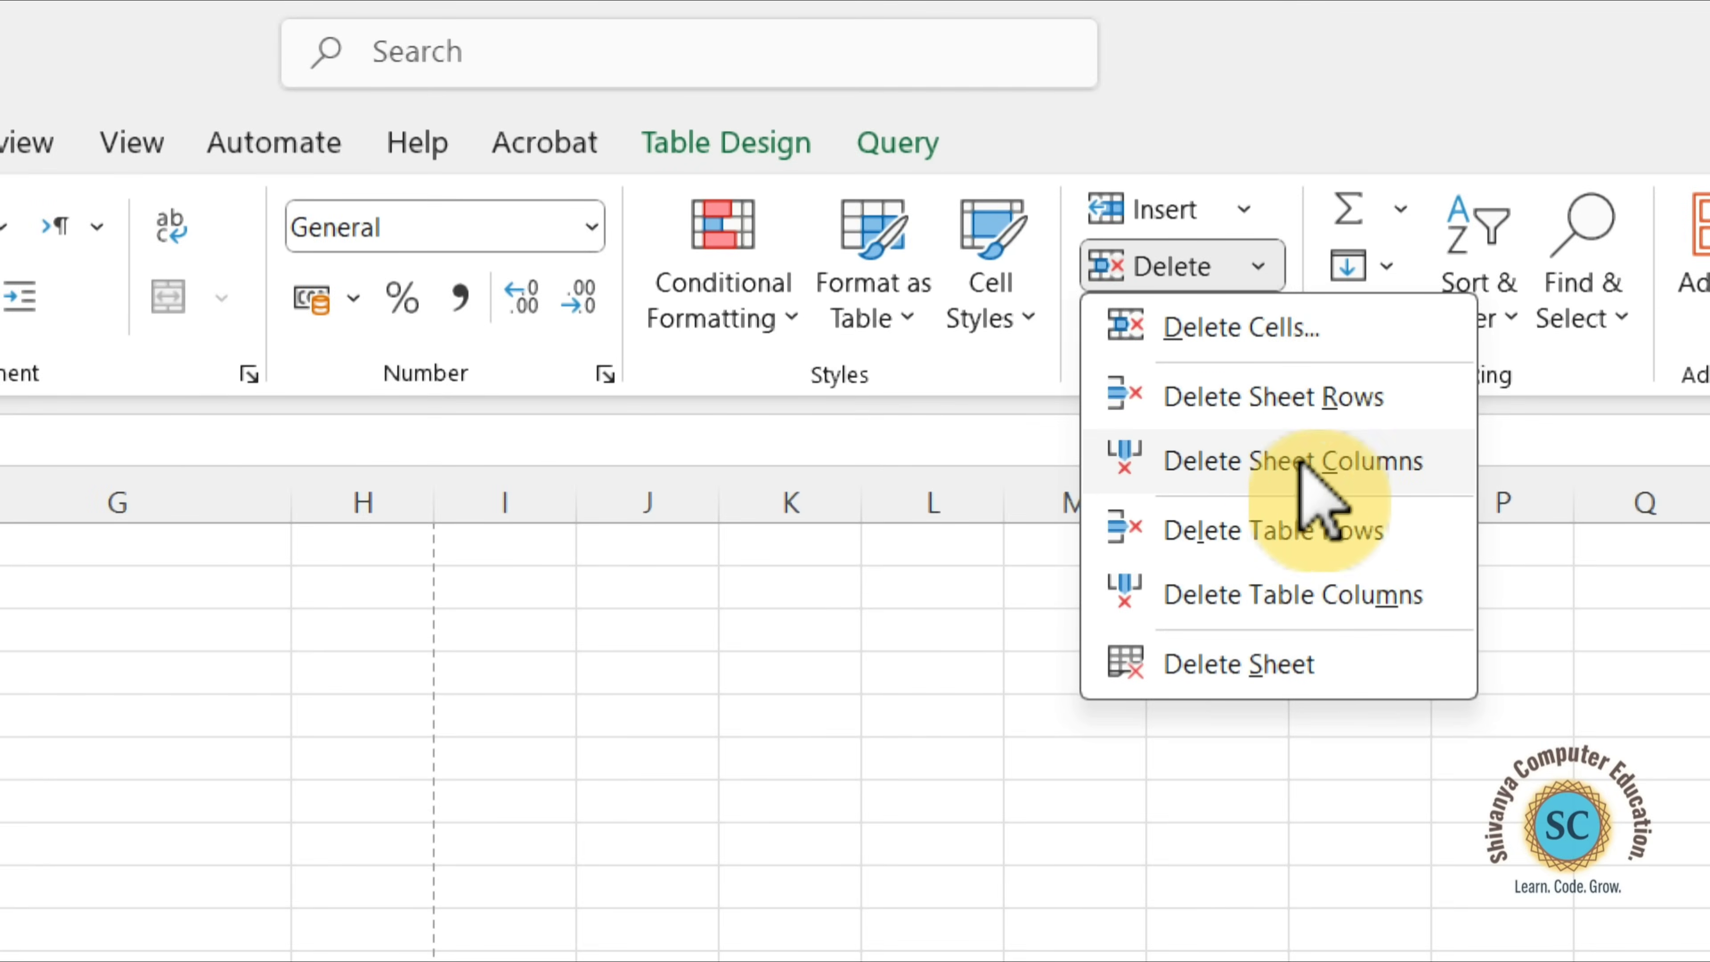
pyautogui.click(1408, 465)
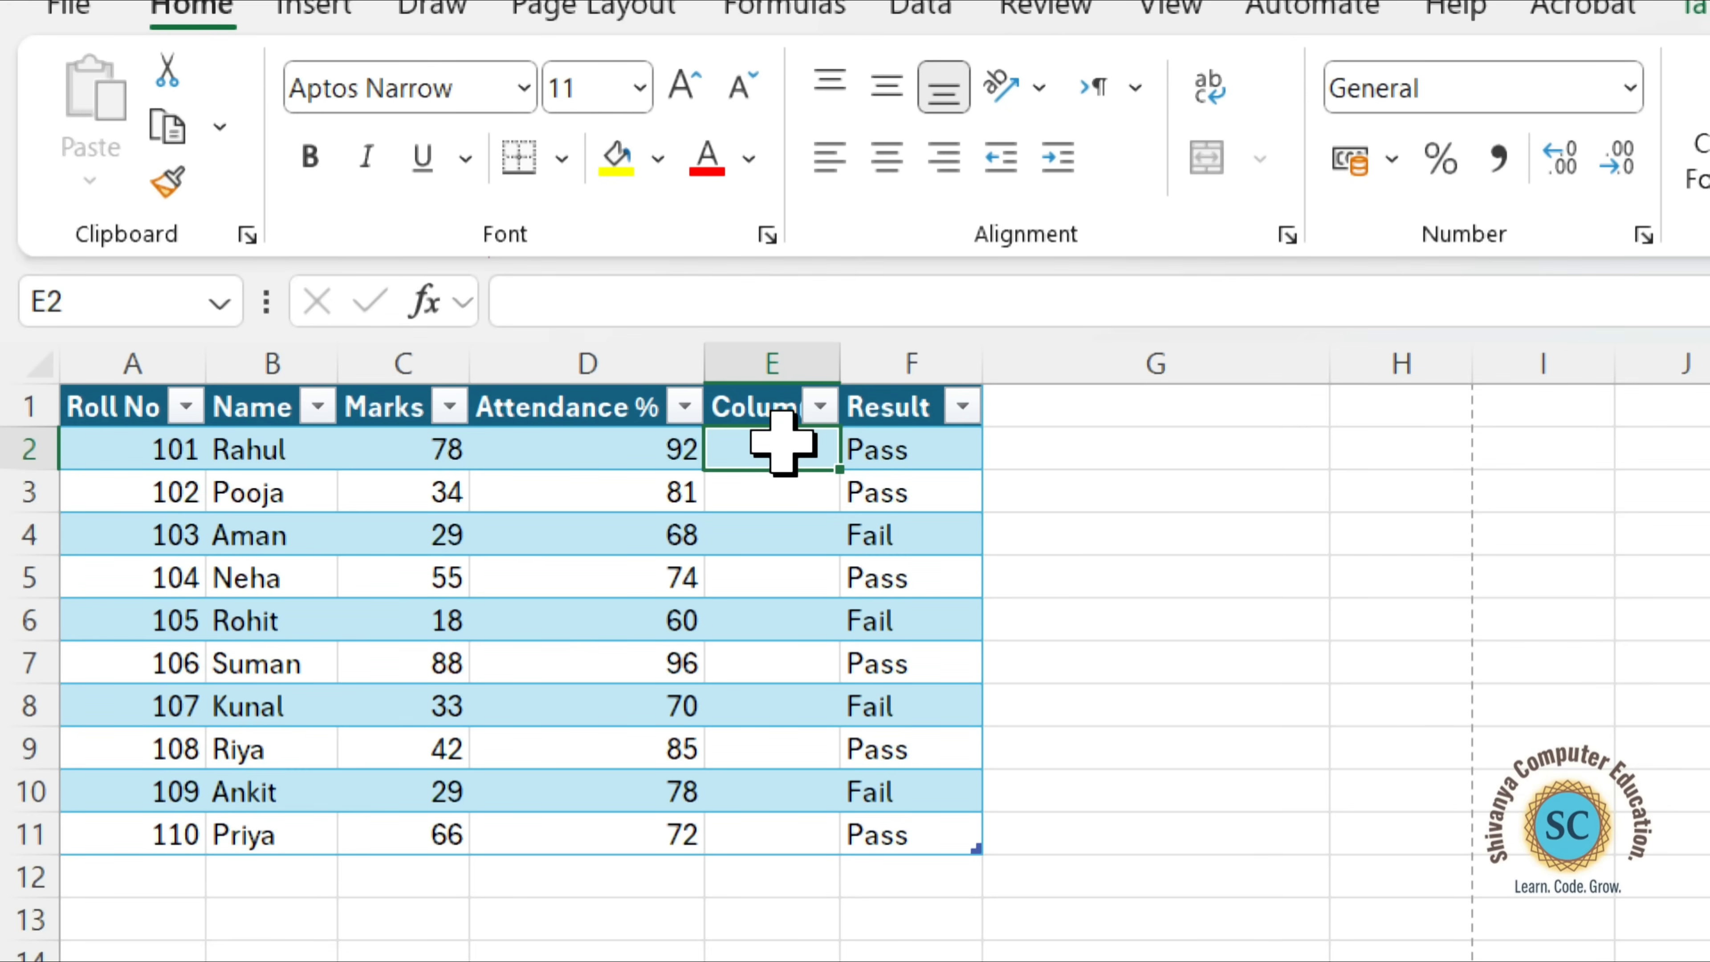
pyautogui.click(778, 364)
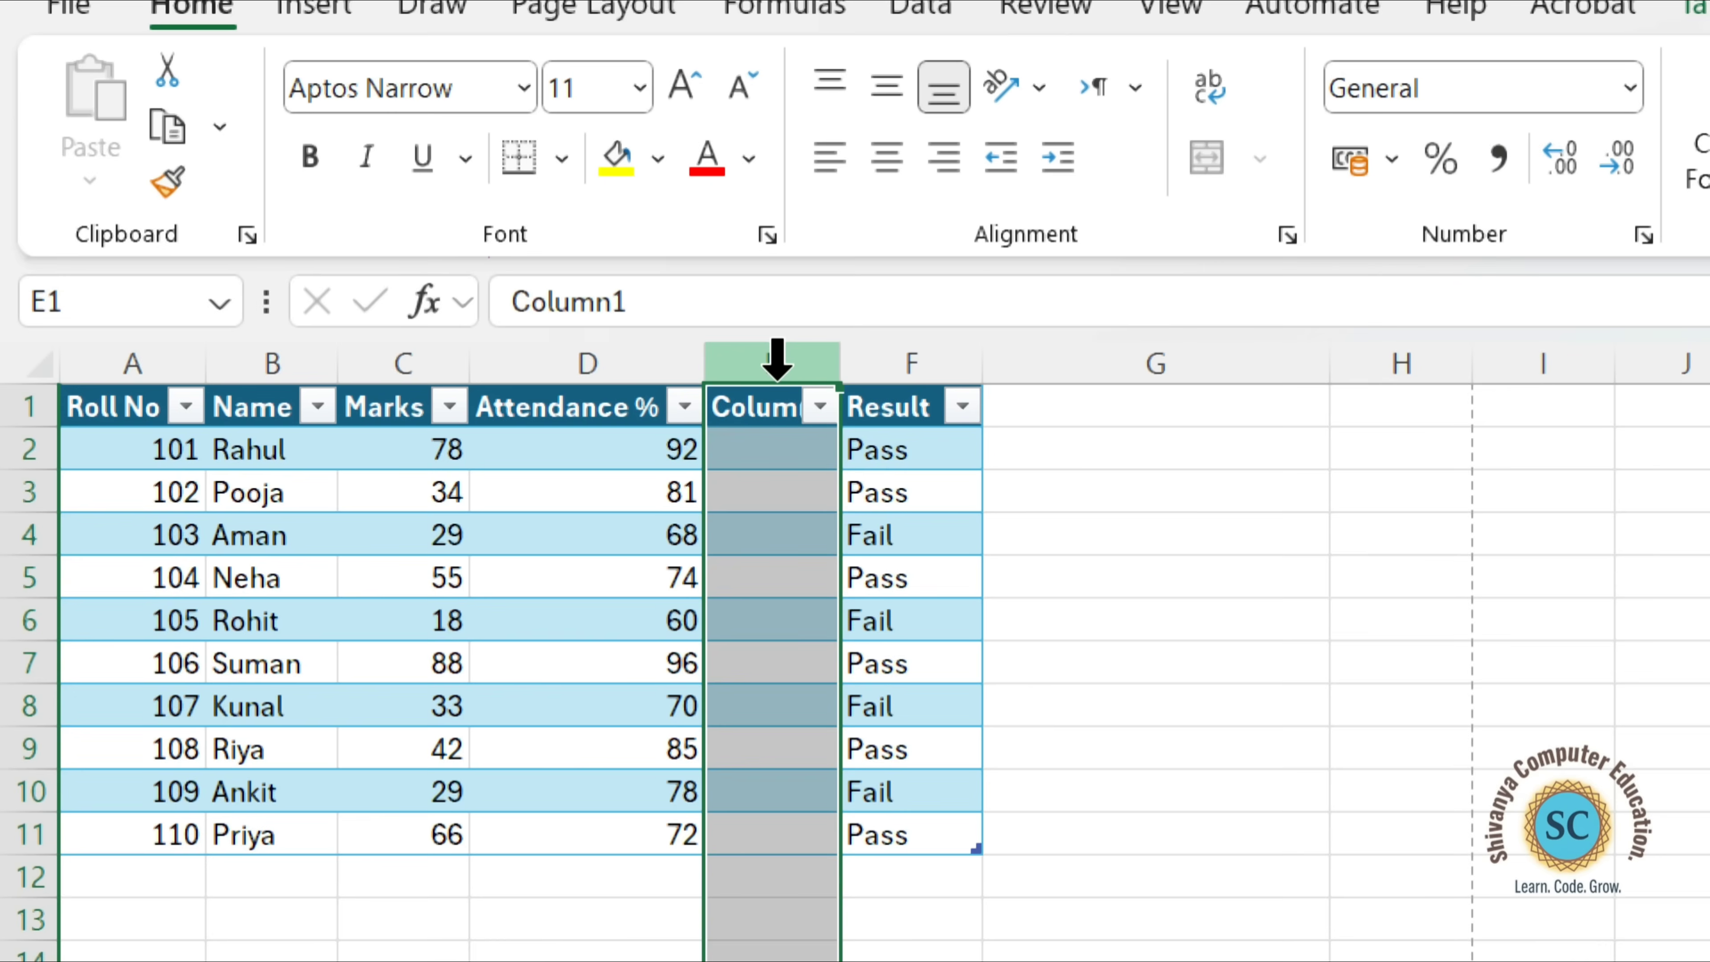
pyautogui.click(770, 373)
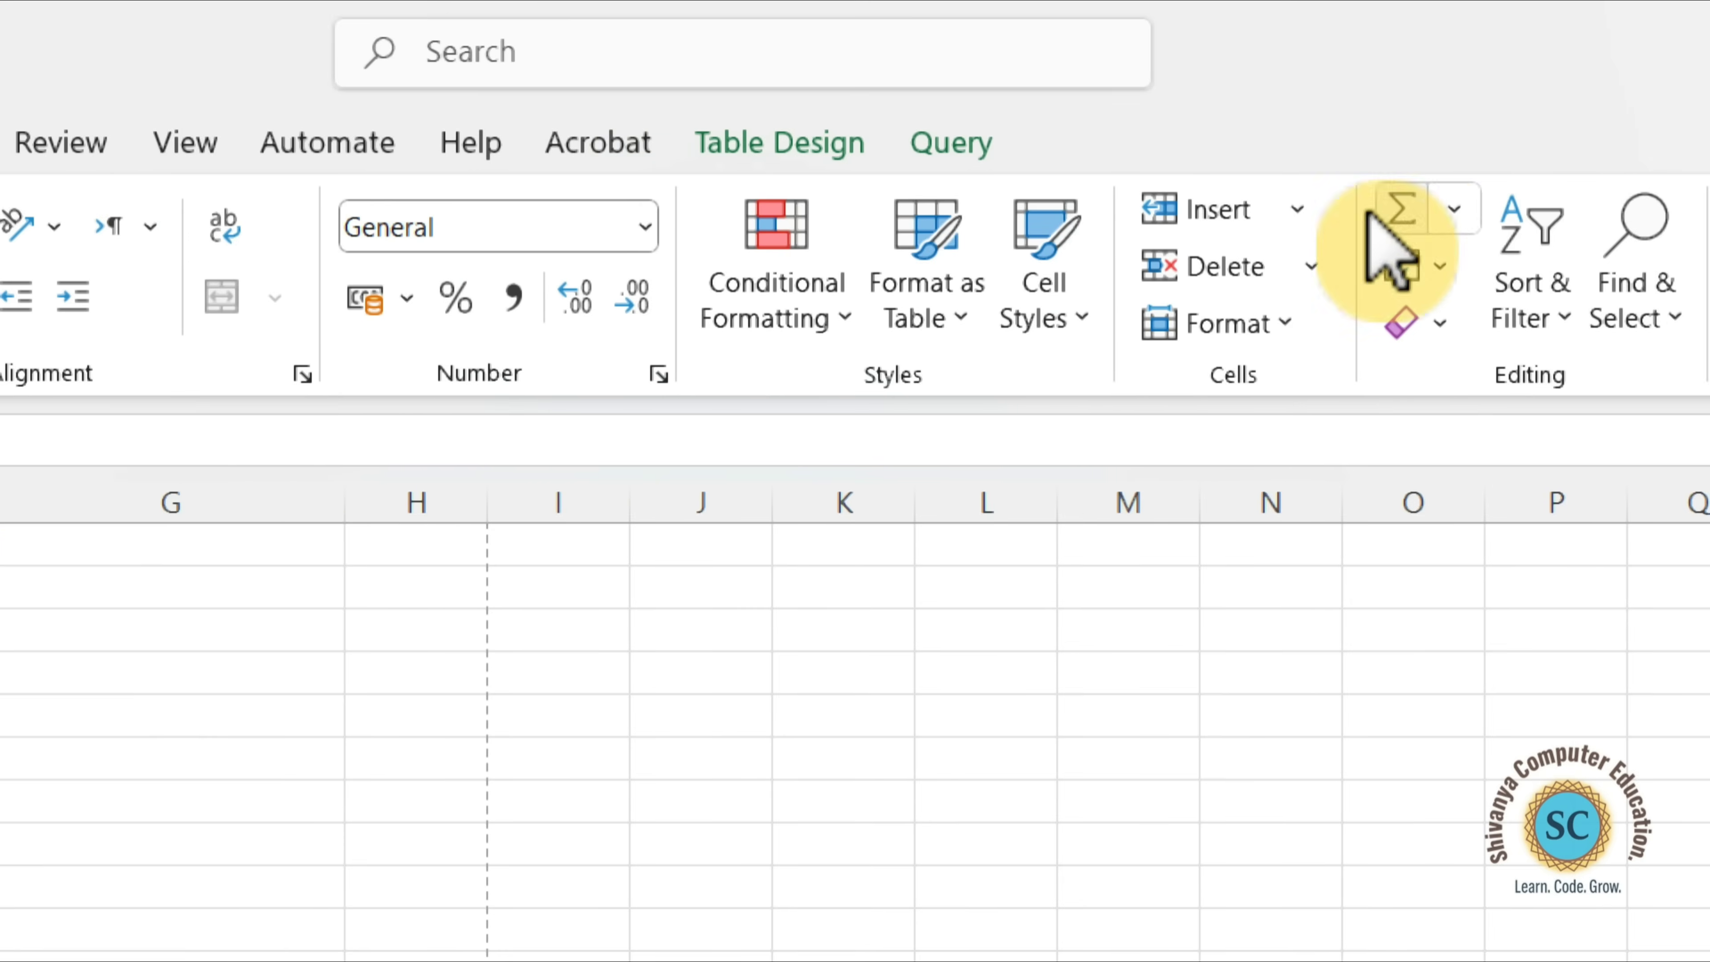
pyautogui.click(1317, 267)
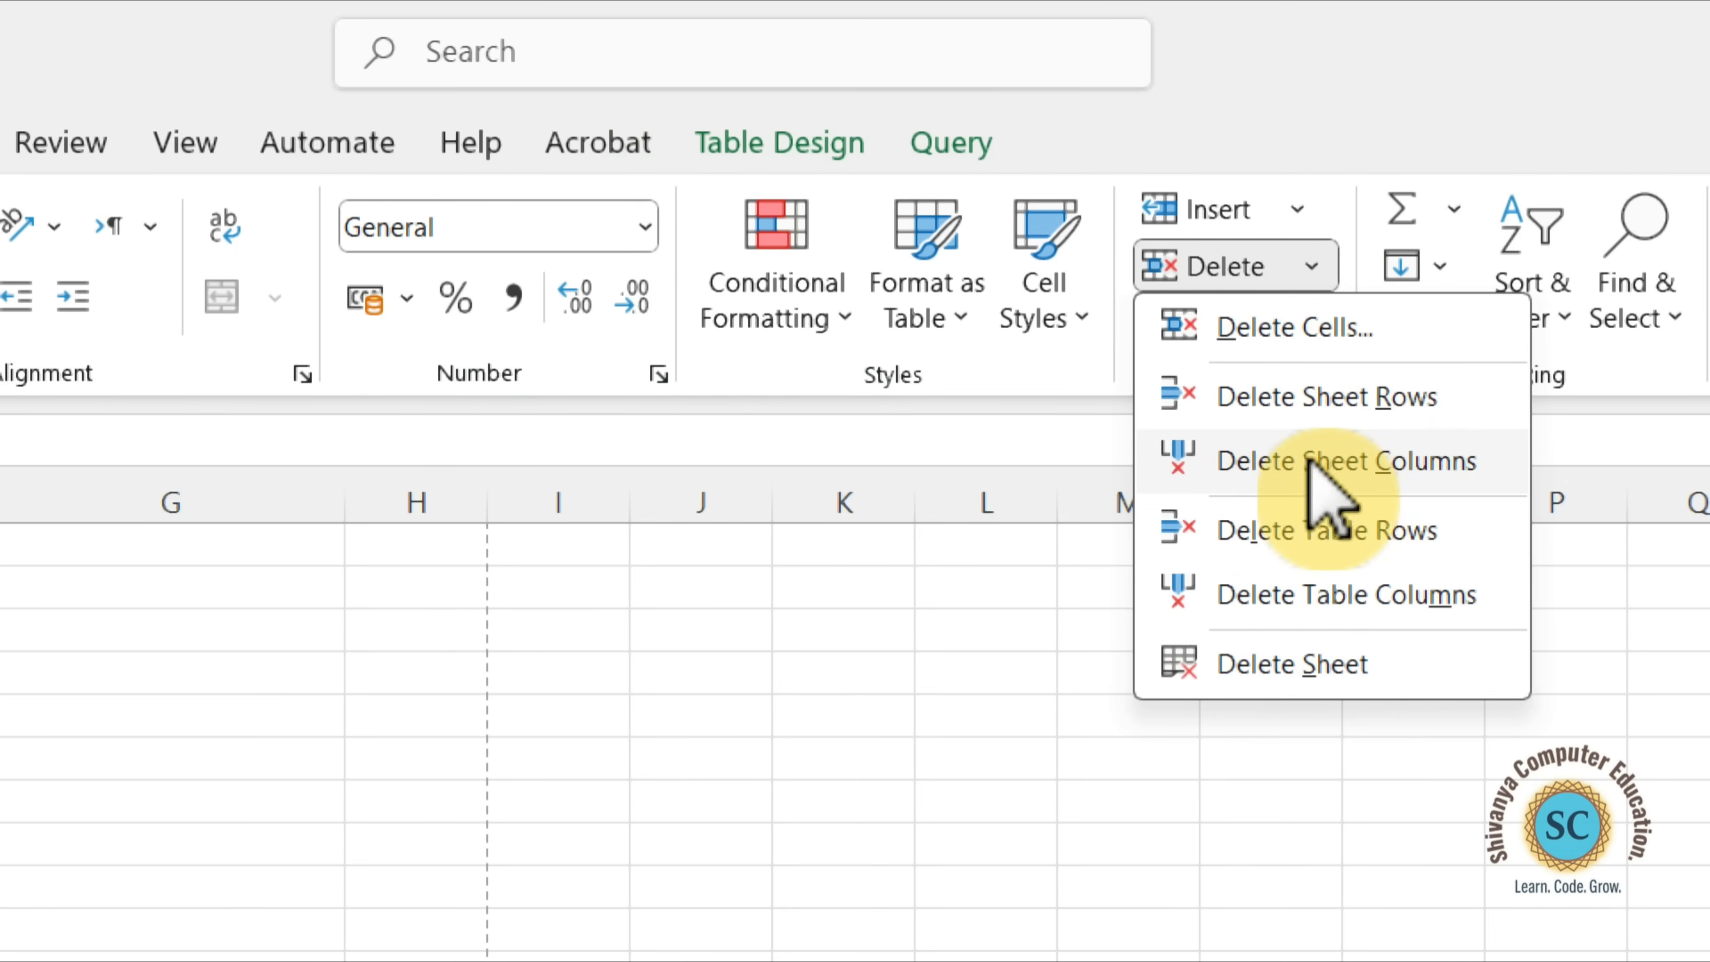
pyautogui.click(1413, 479)
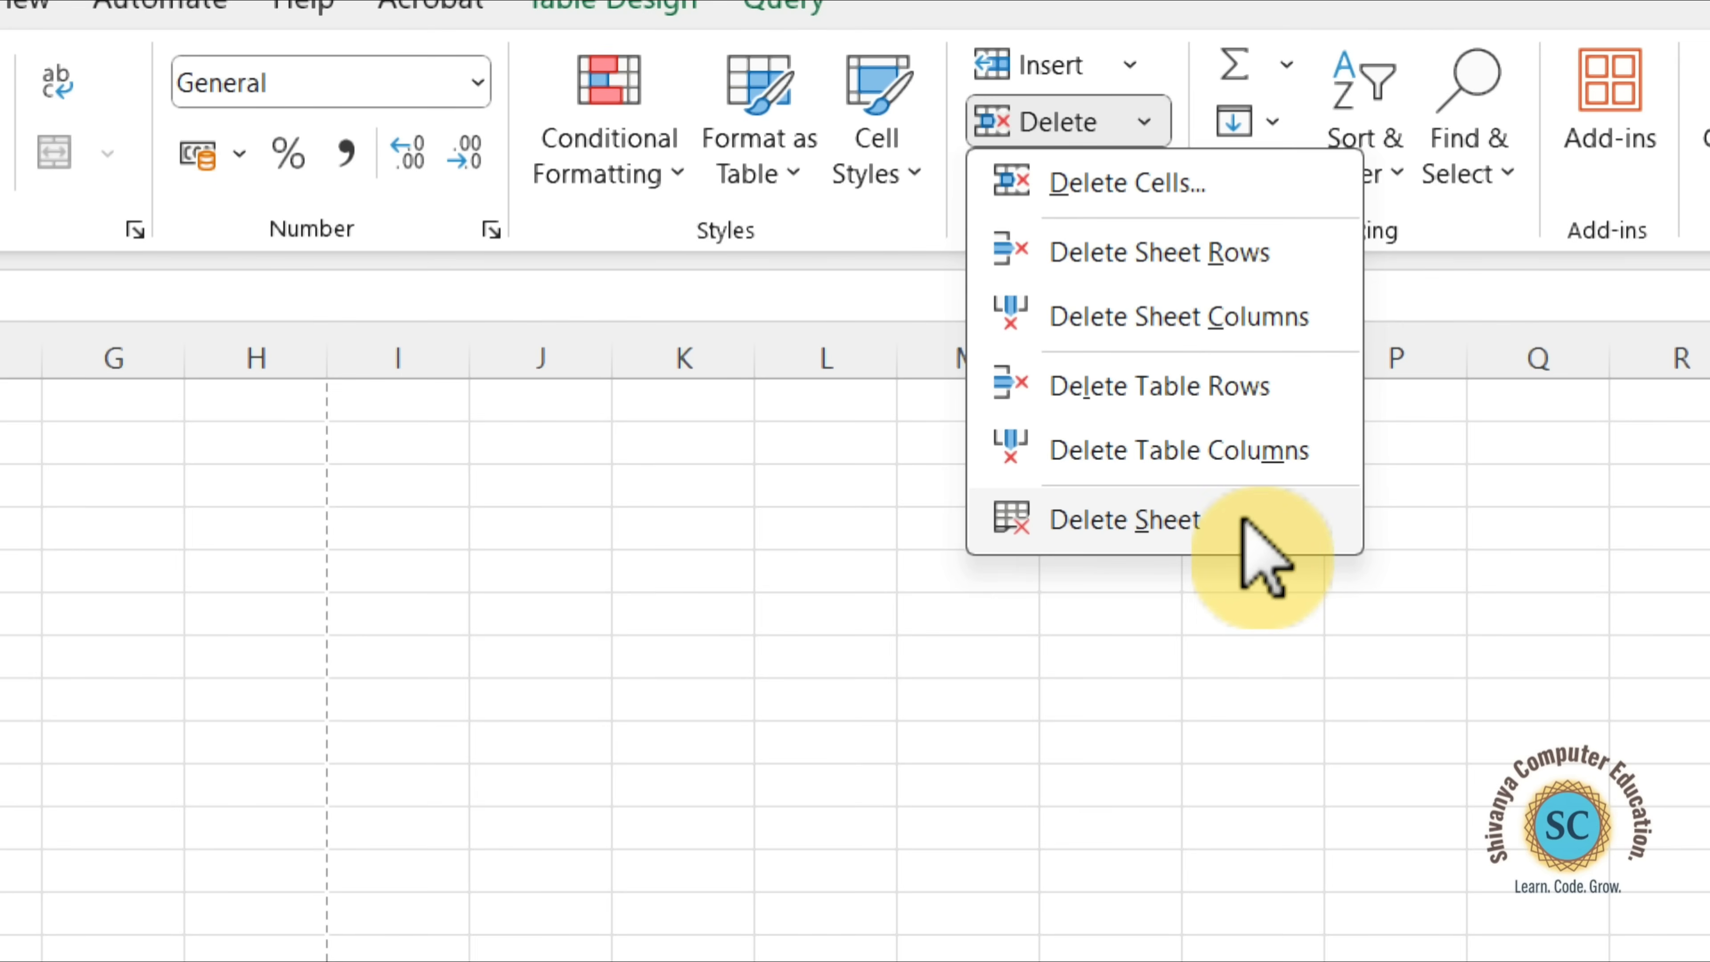
# Delete the current worksheet permanently.
pyautogui.click(1244, 523)
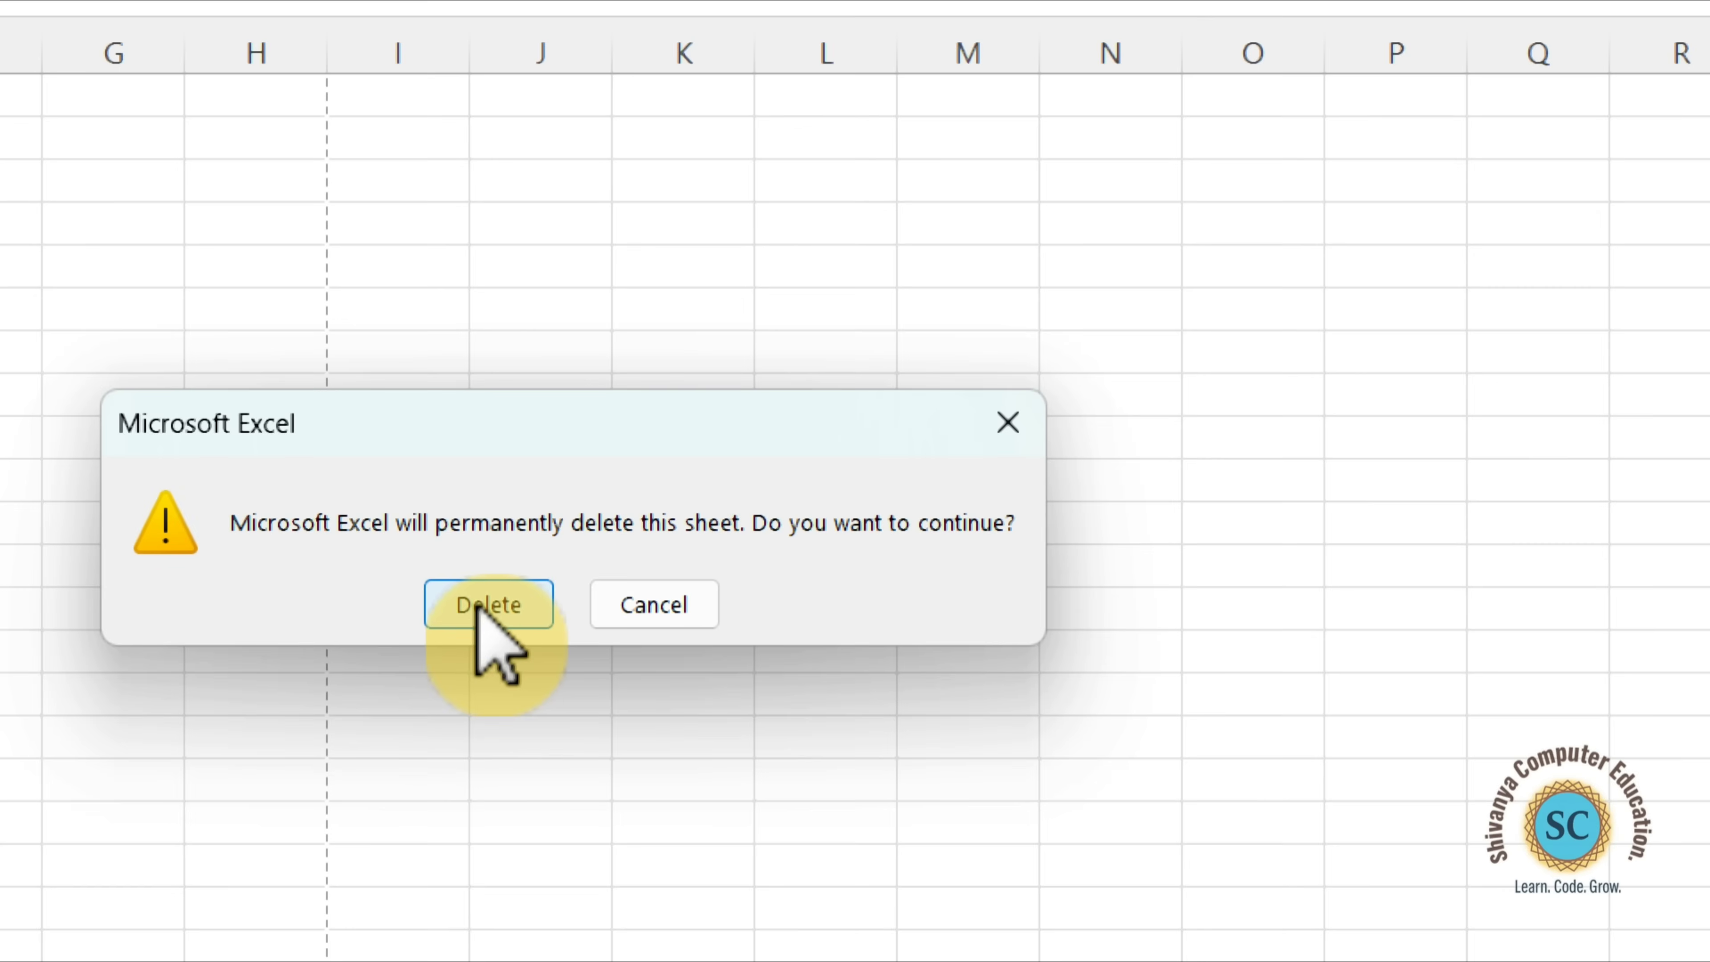
pyautogui.click(504, 605)
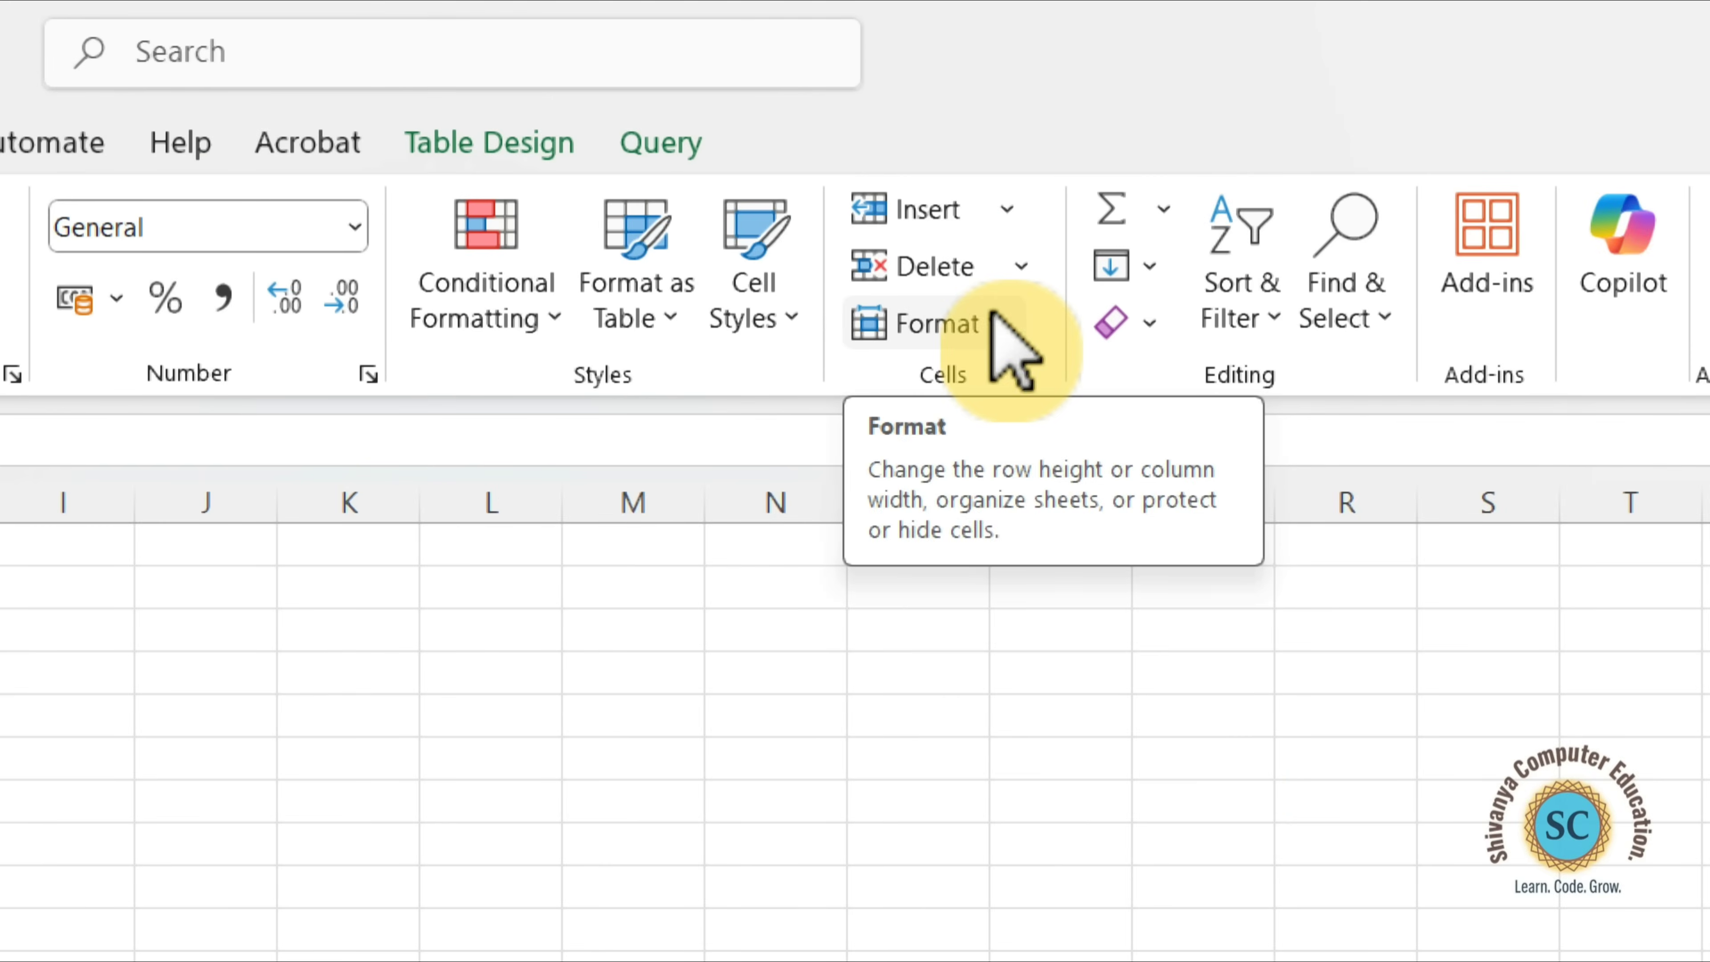
# Set the height of row 3 to 30.
pyautogui.click(1012, 347)
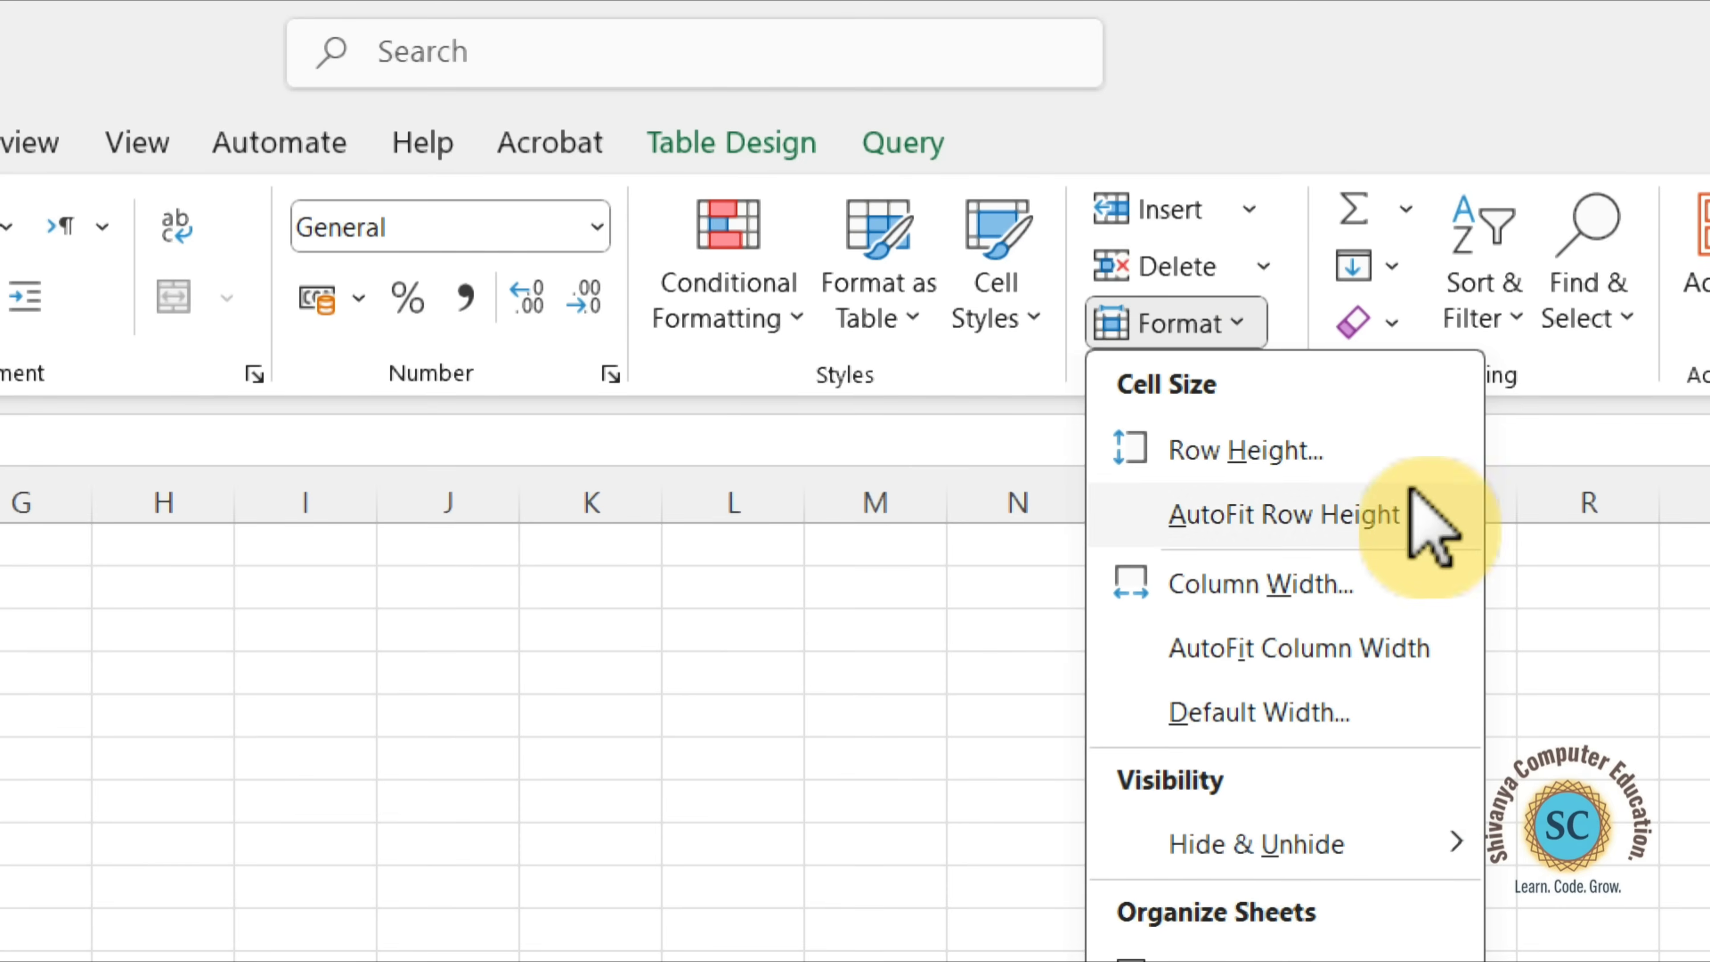
pyautogui.click(1195, 450)
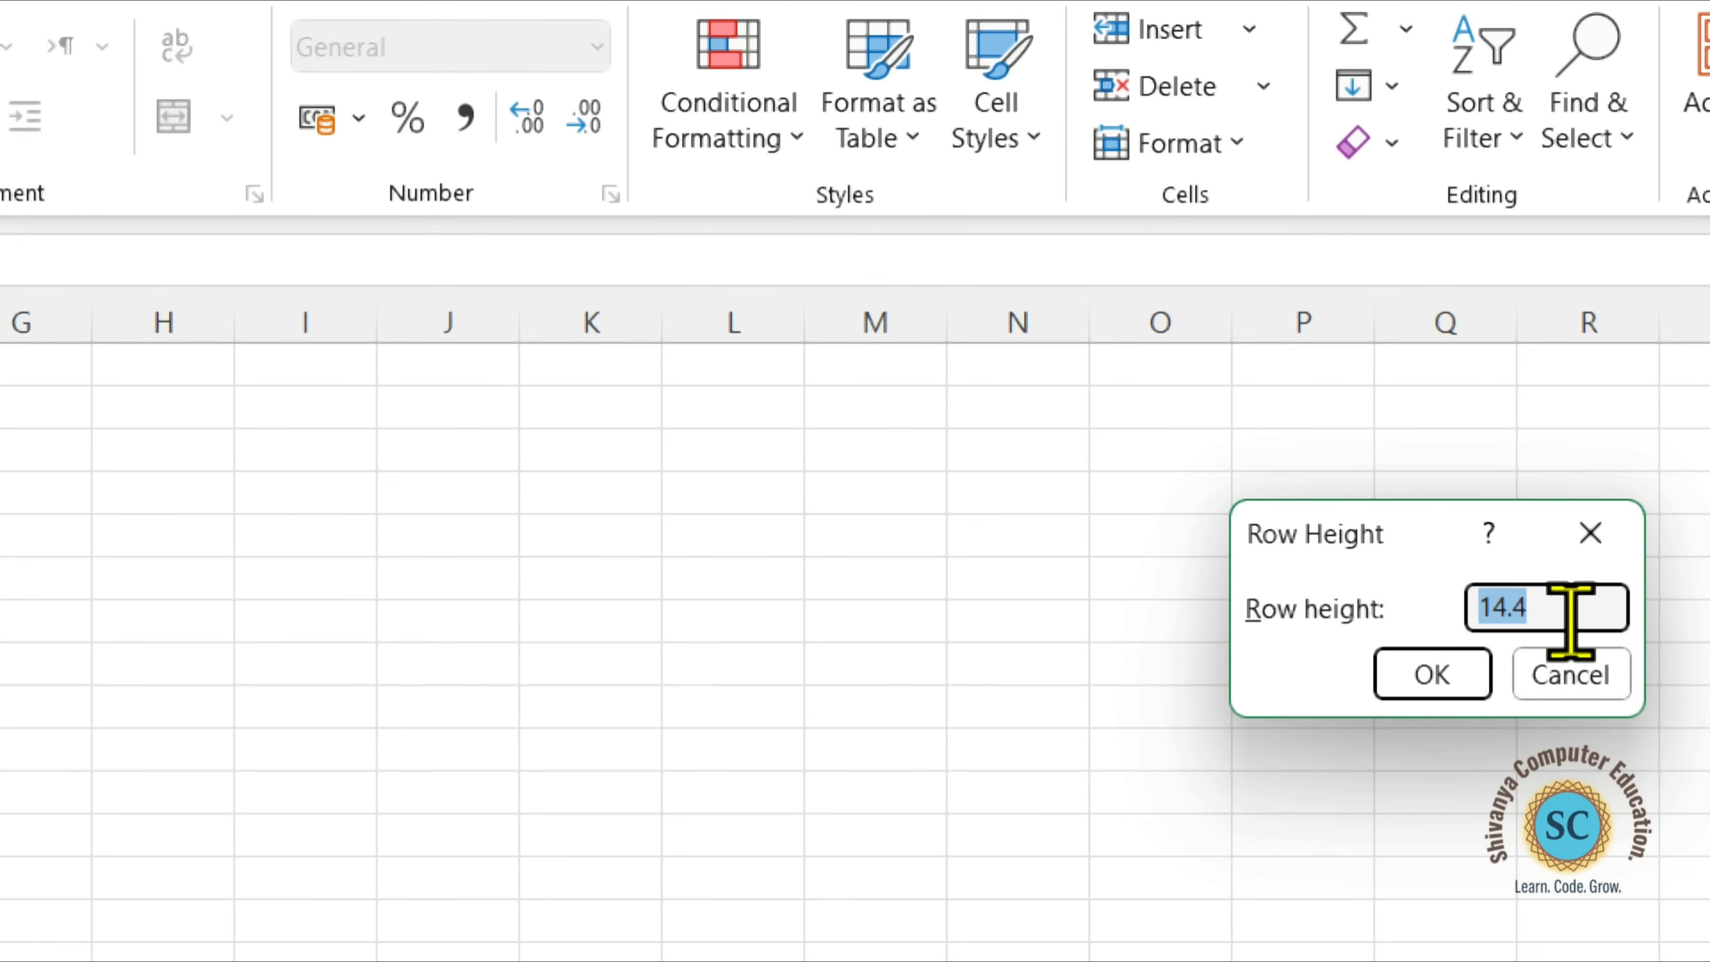
pyautogui.press('BackSpace')
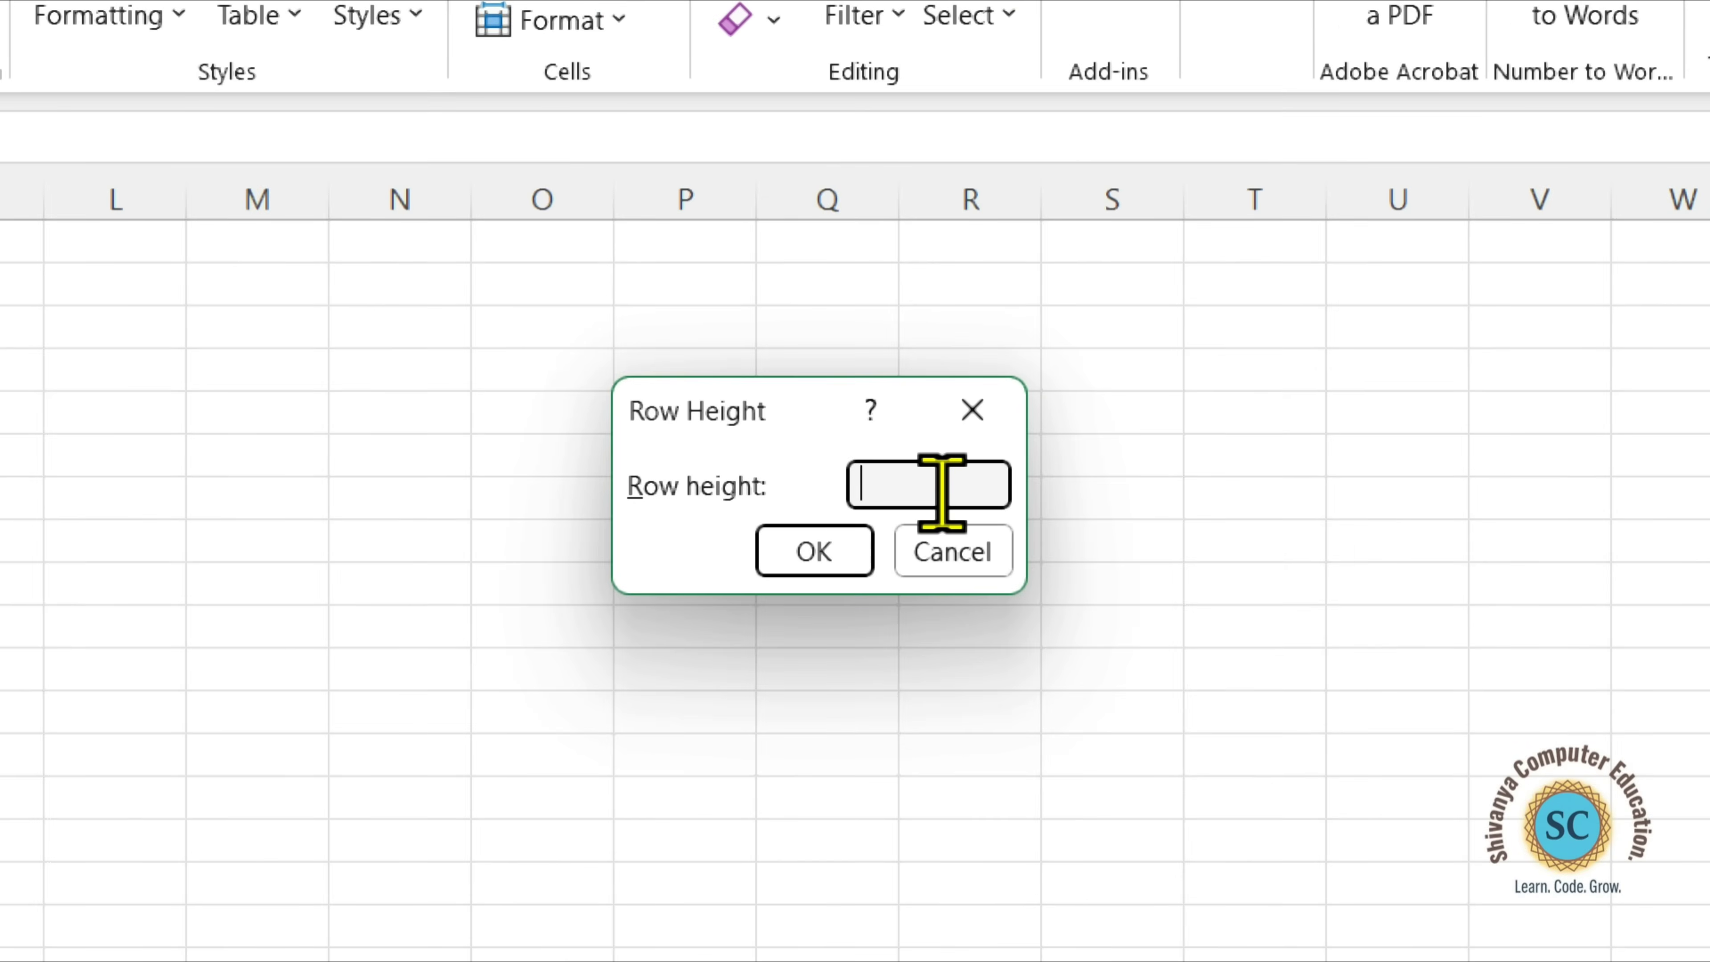
pyautogui.write('3')
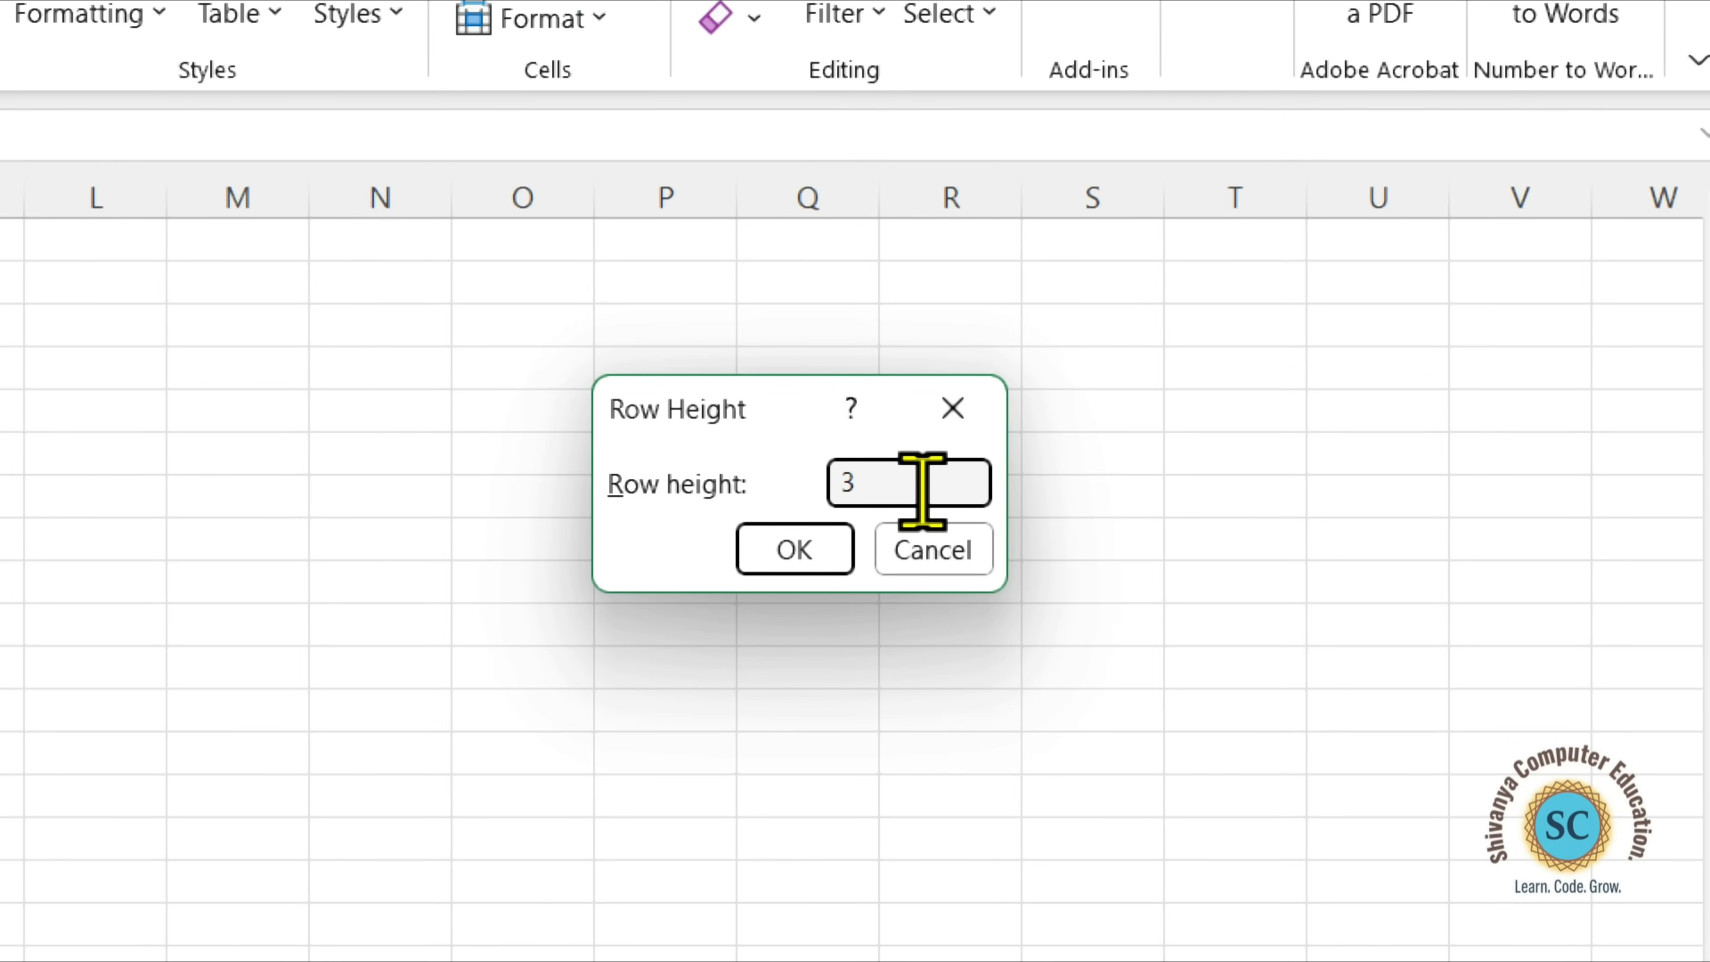
pyautogui.write('0')
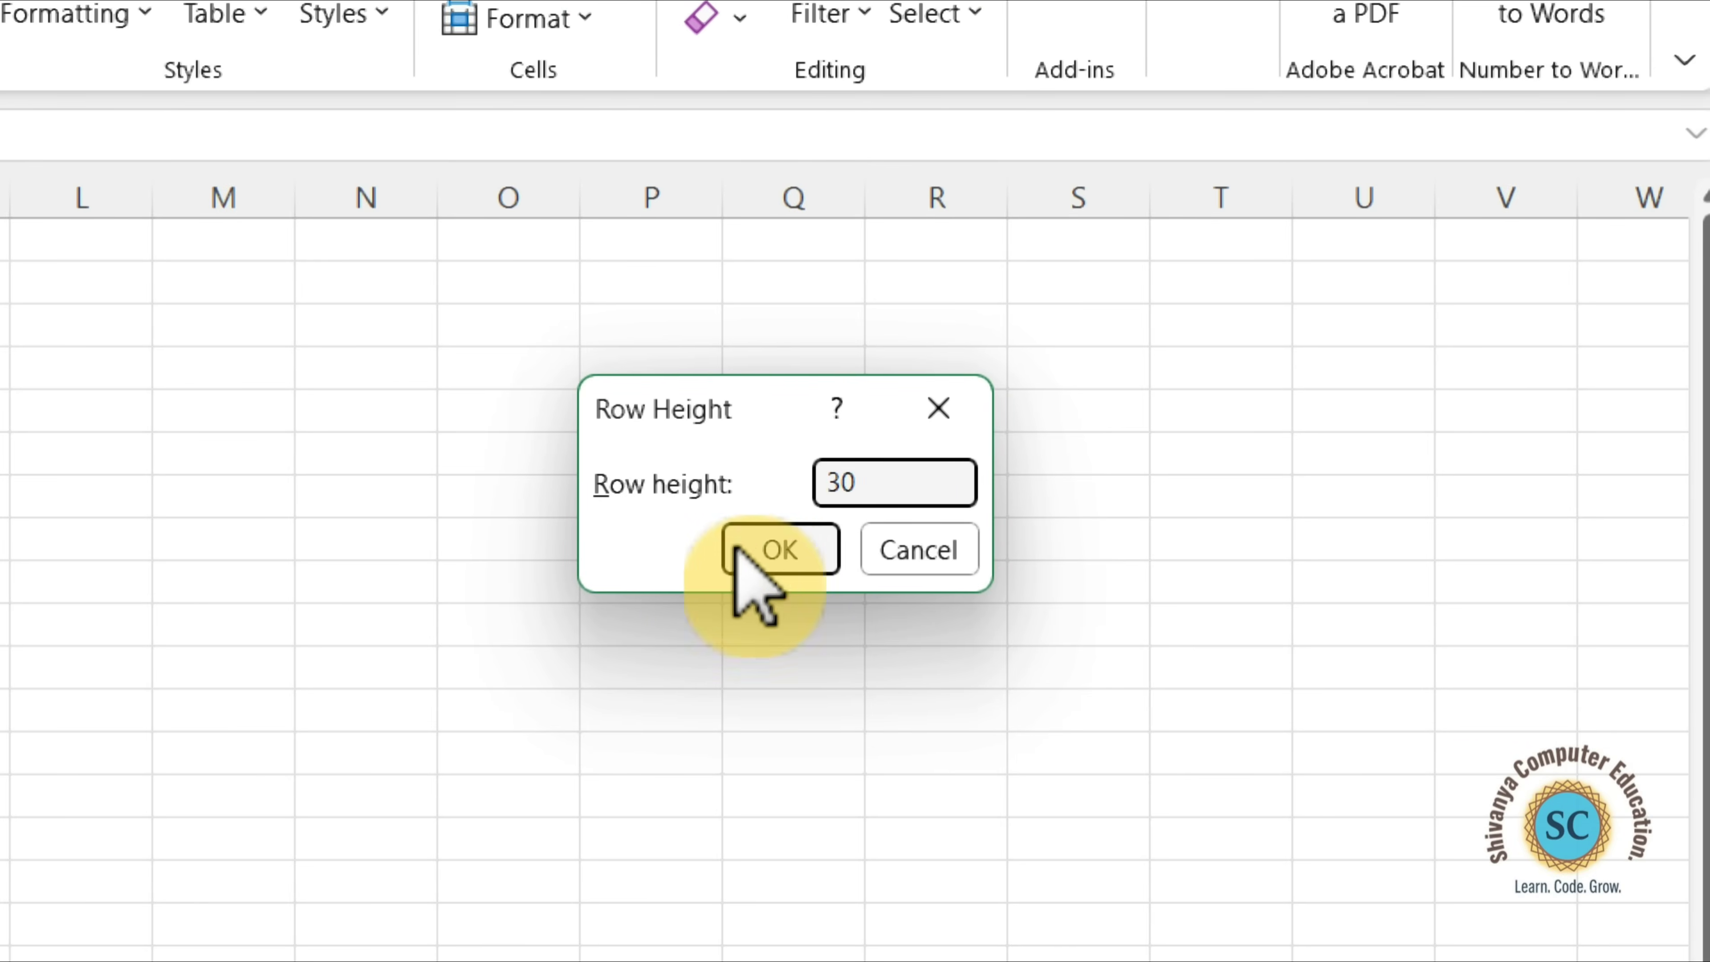
pyautogui.click(758, 569)
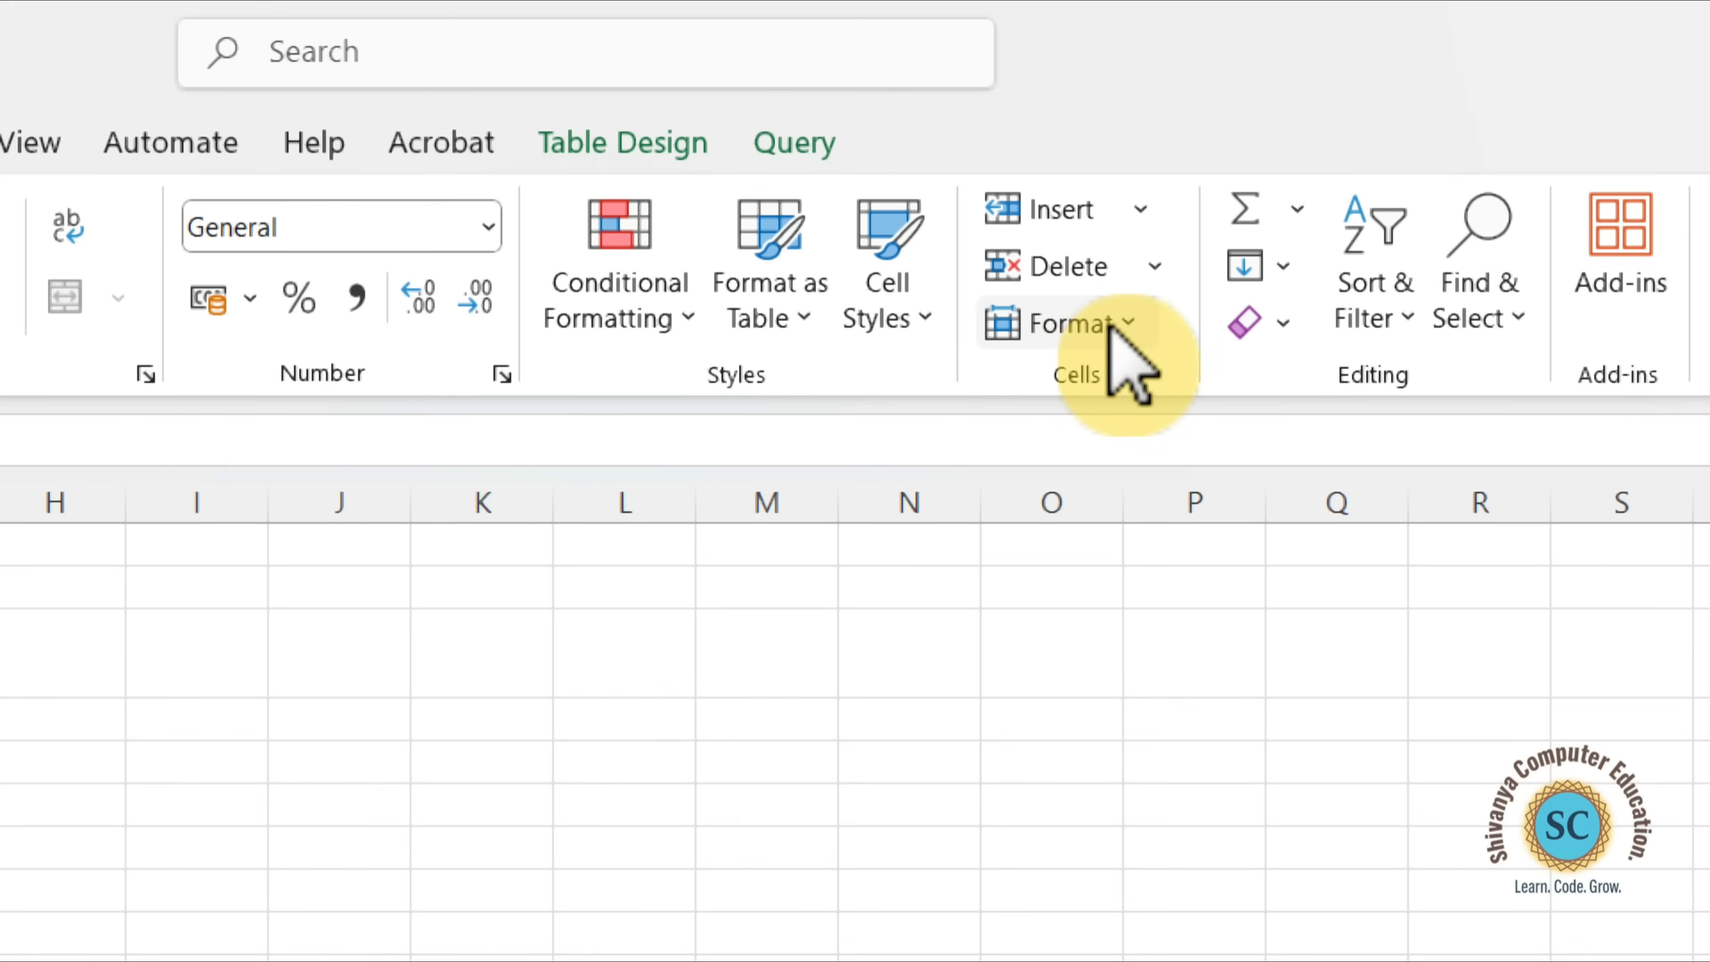
# AutoFit the height of row 3 to its contents.
pyautogui.click(1132, 333)
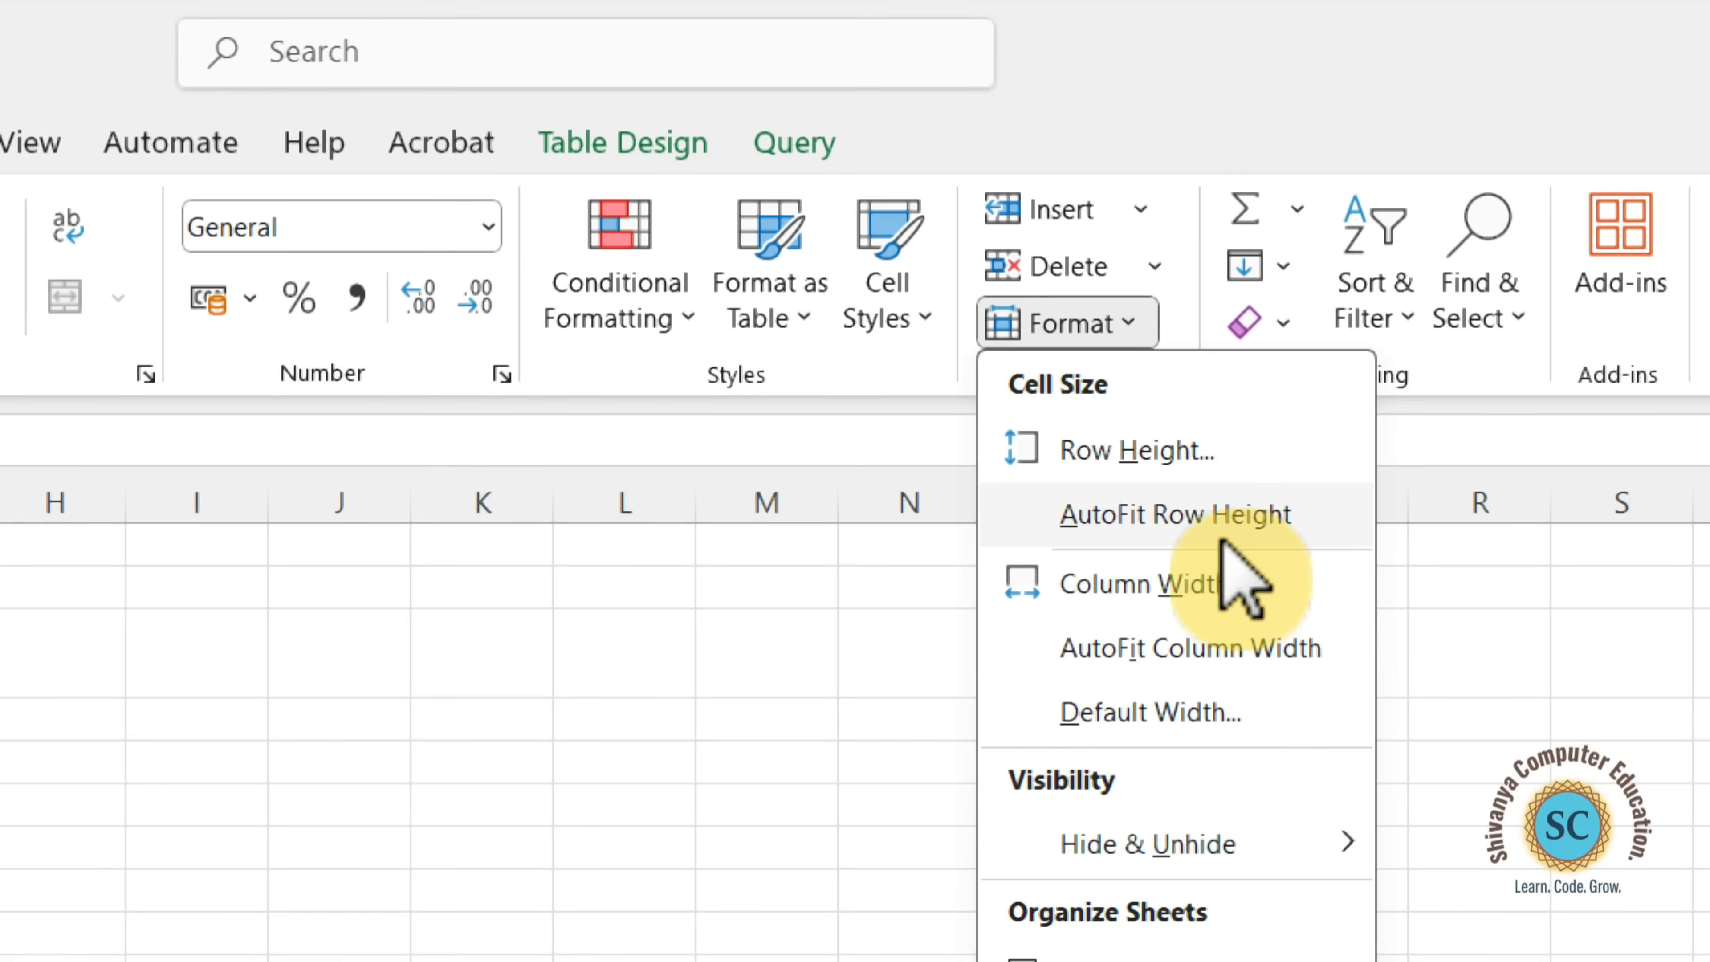
pyautogui.click(1247, 517)
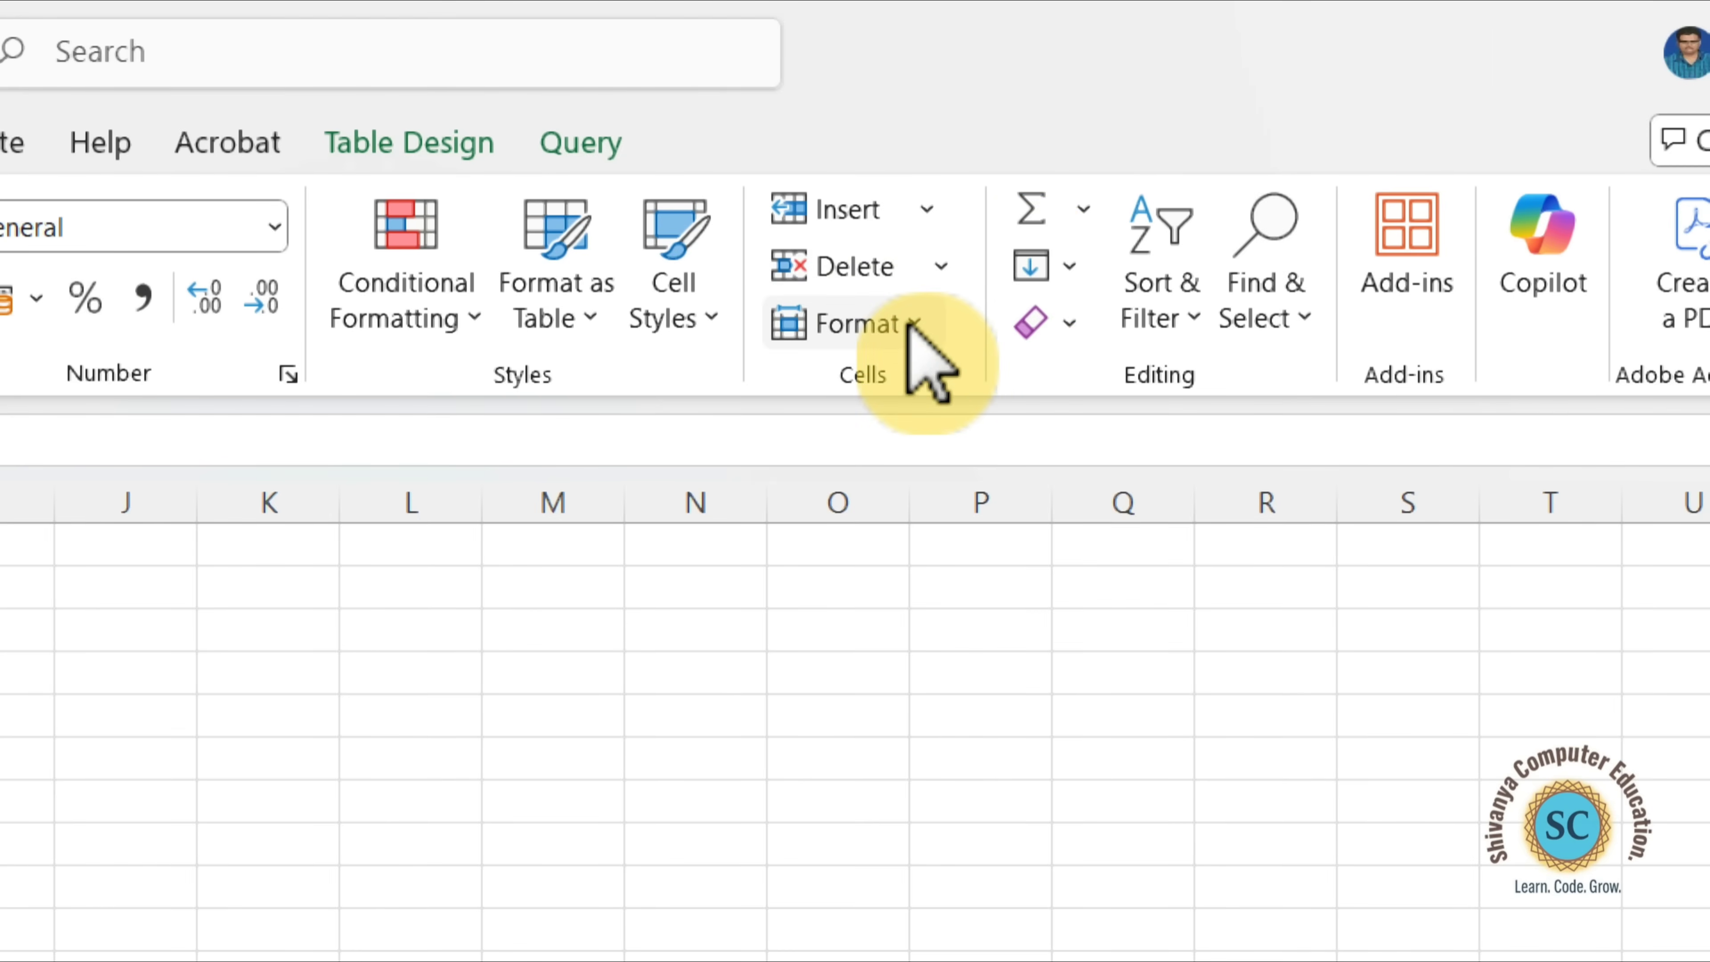
# Set the width of the Marks column (C) to 30.
pyautogui.click(911, 325)
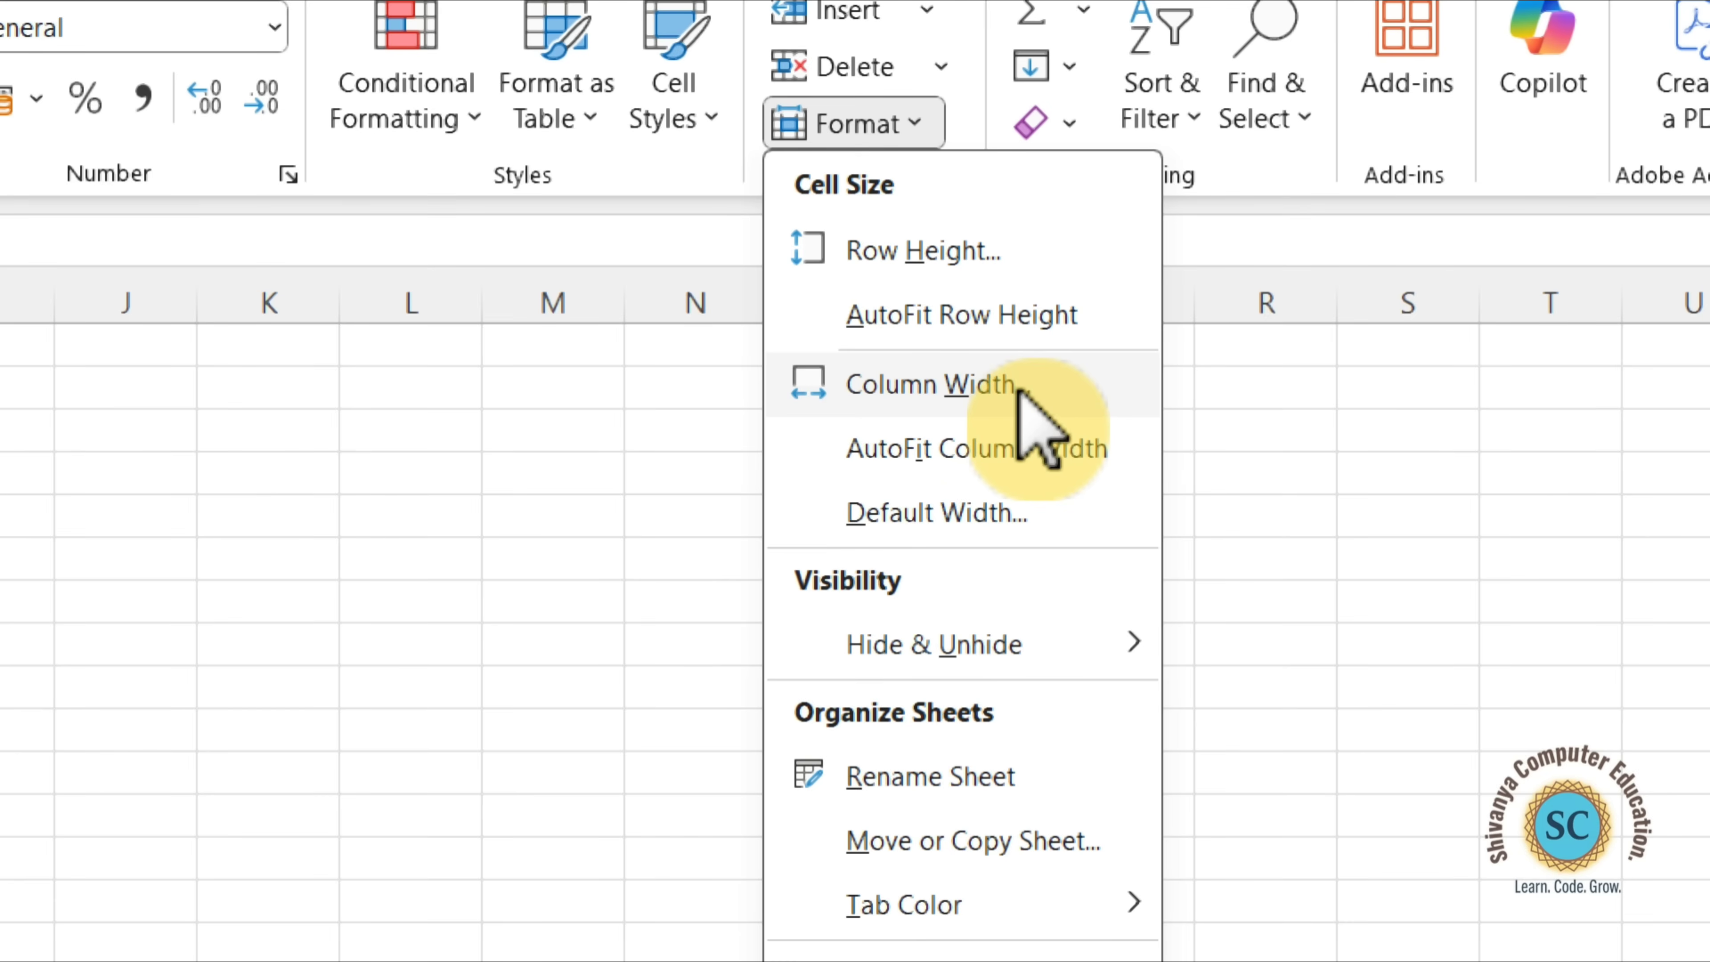
pyautogui.click(1020, 396)
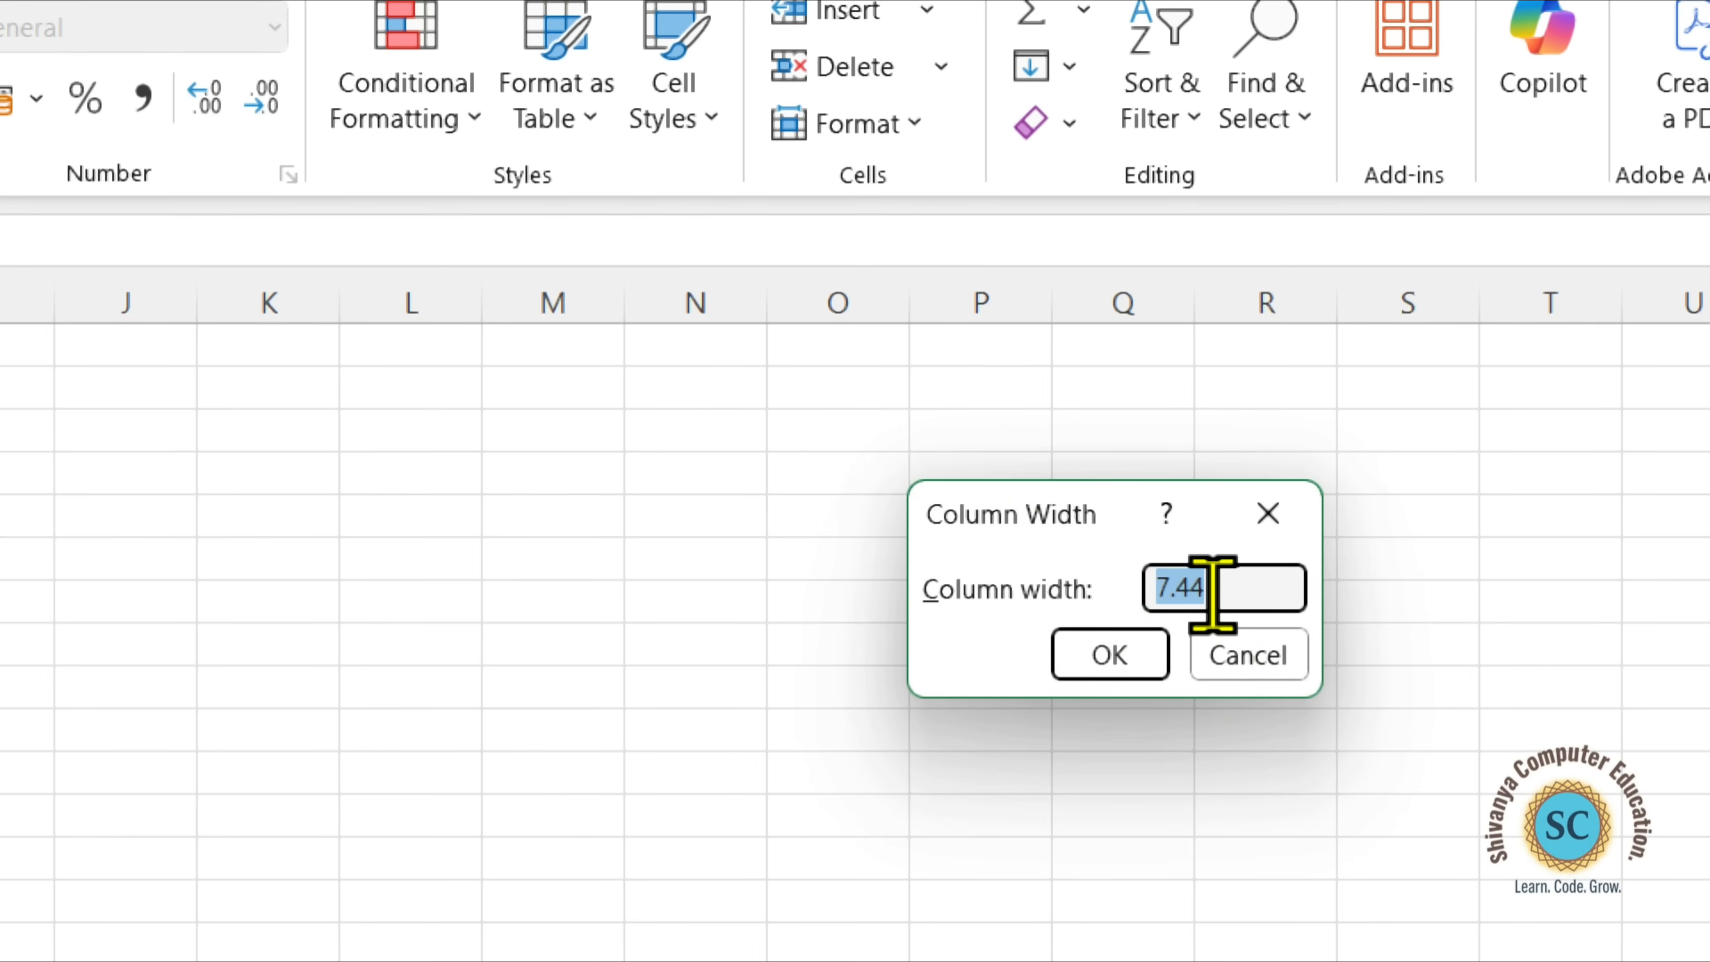
pyautogui.press('BackSpace')
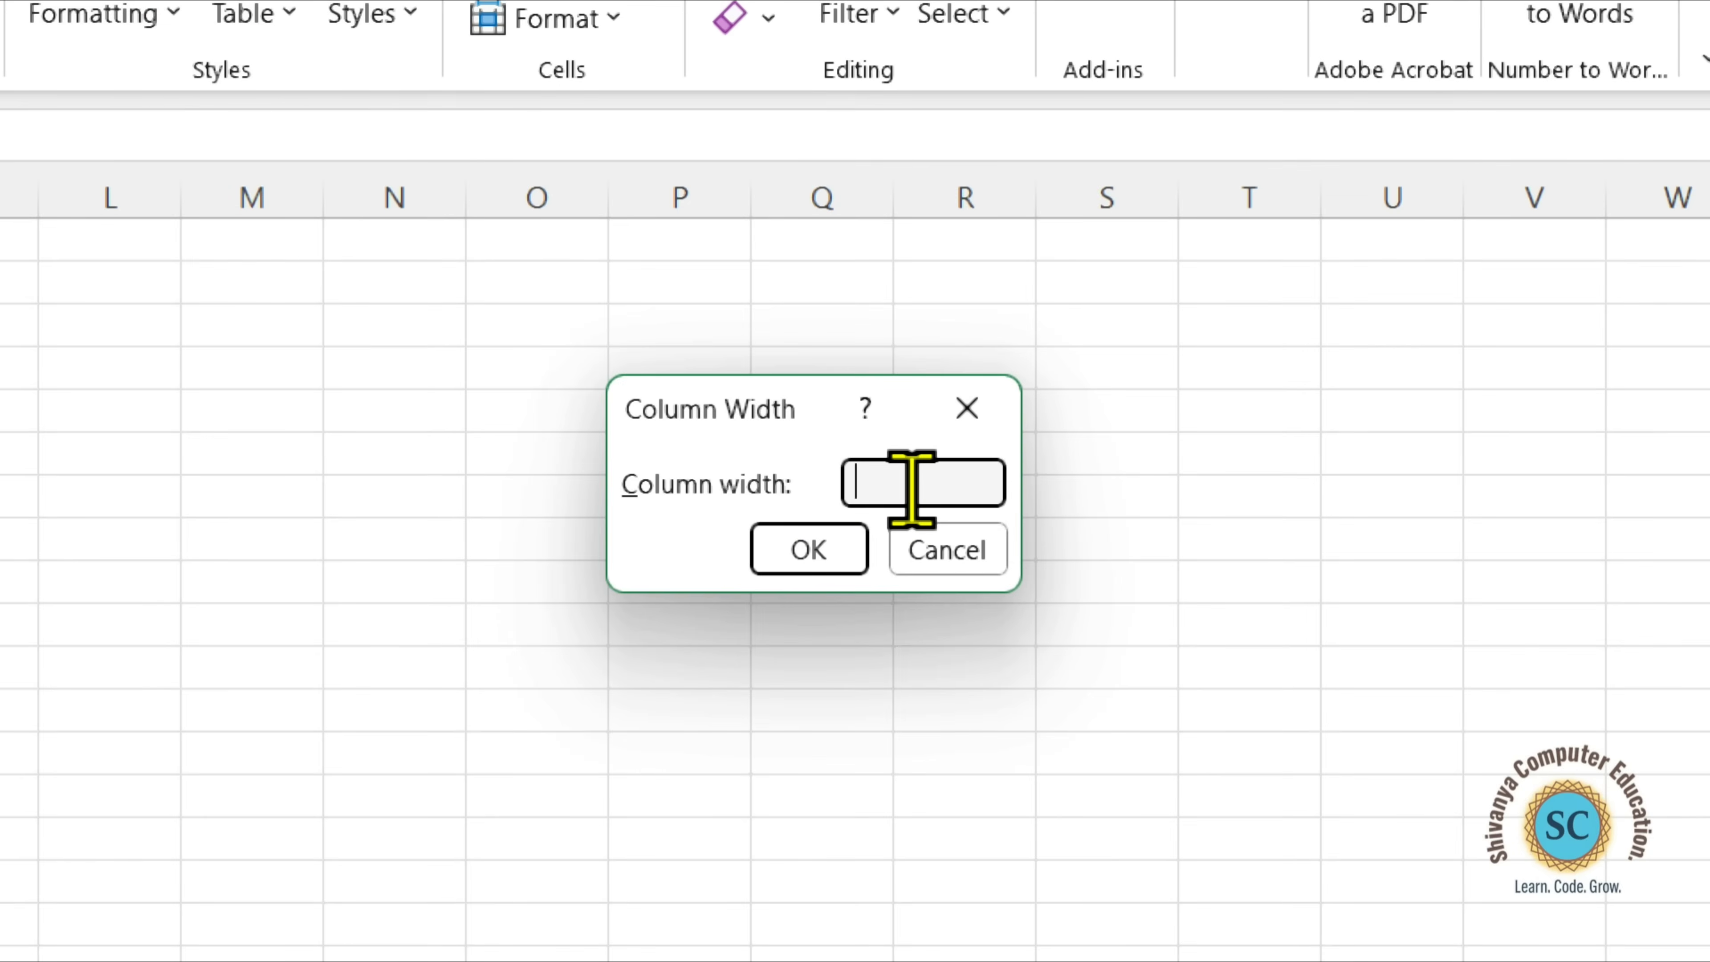
pyautogui.write('30')
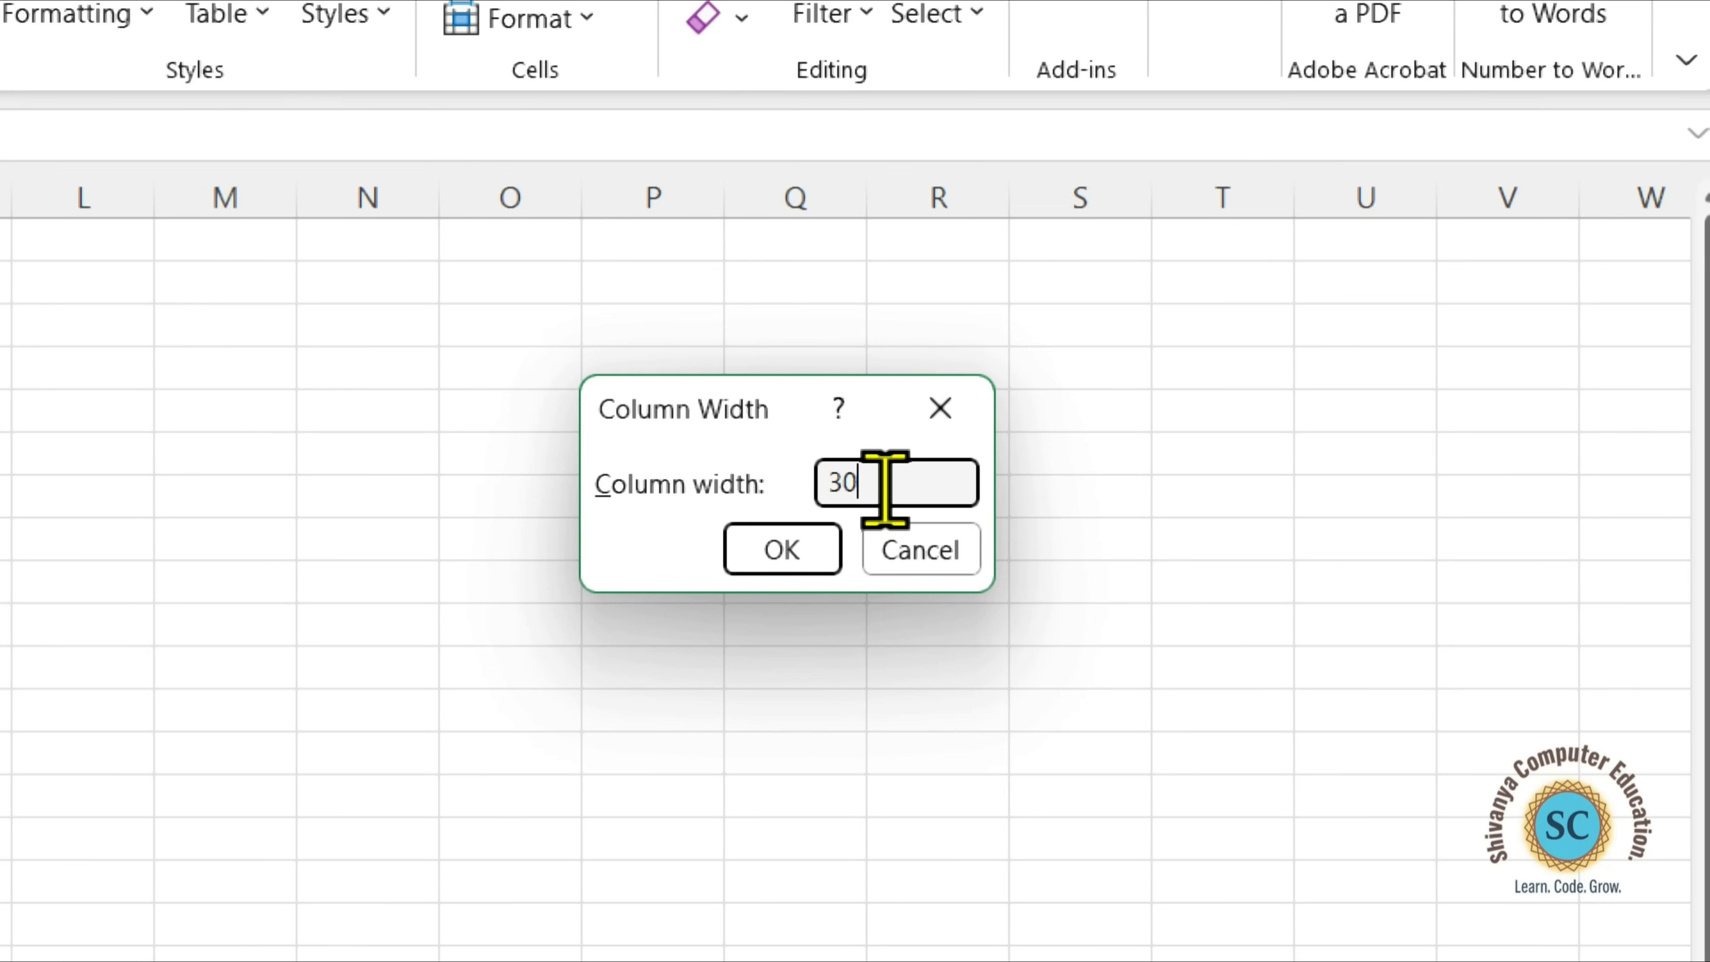
pyautogui.click(812, 554)
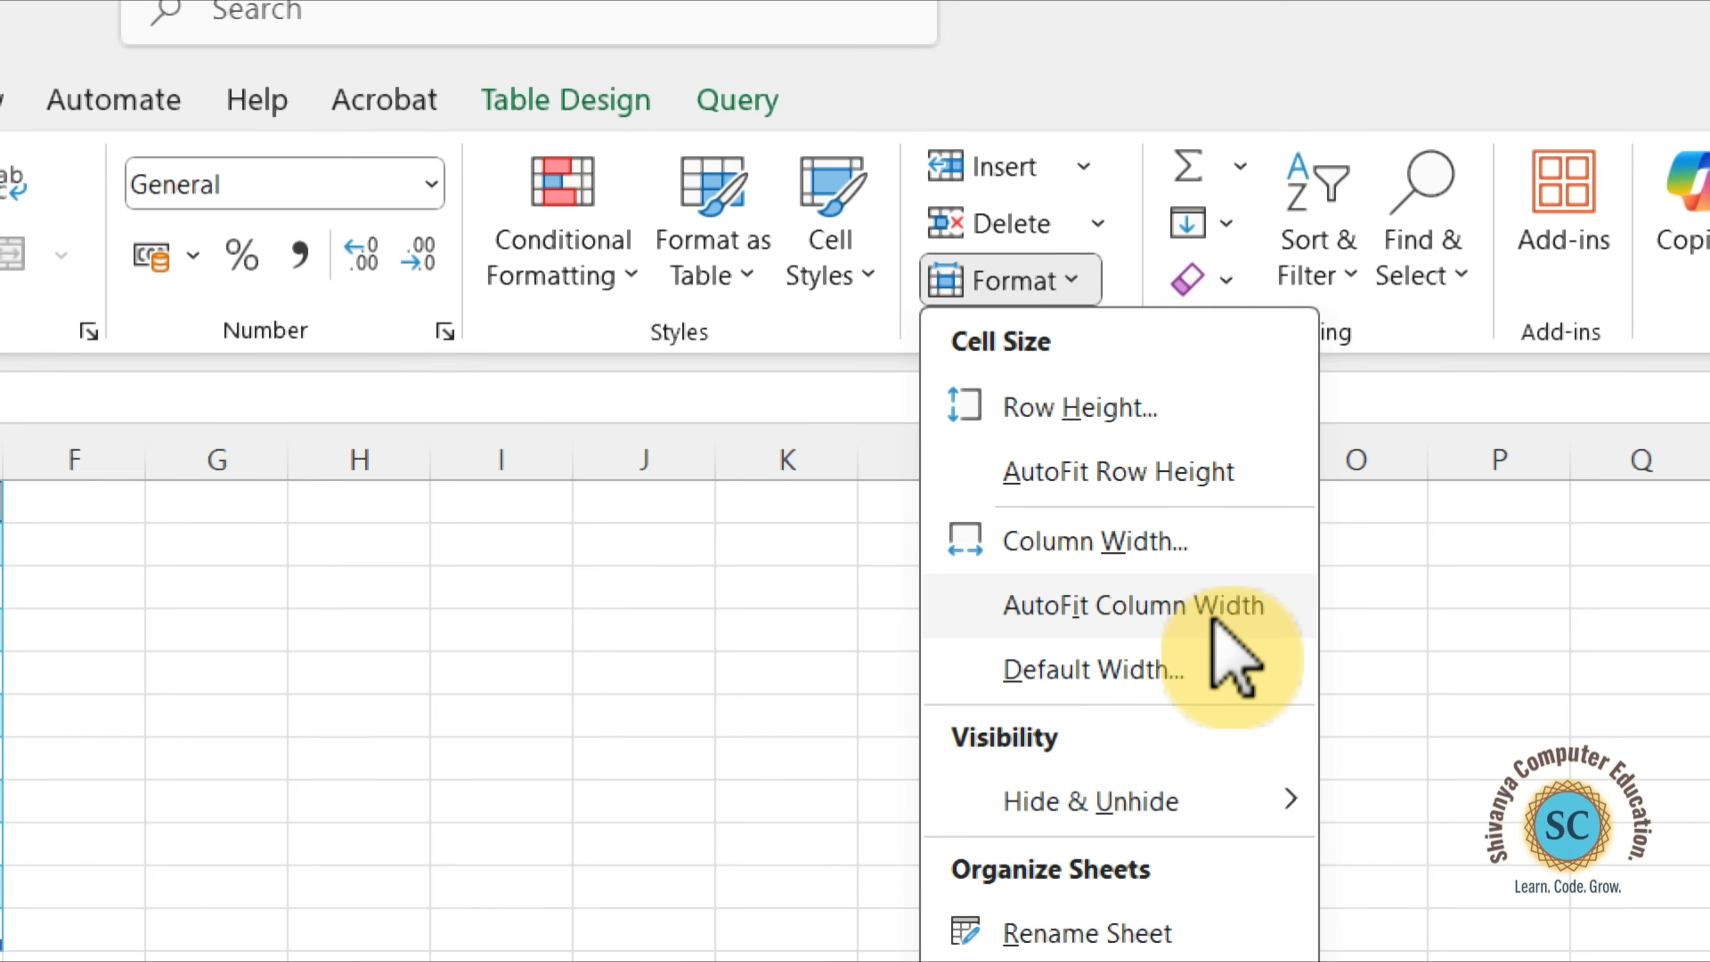
# AutoFit the width of the Marks column (C) to its contents.
pyautogui.click(1214, 623)
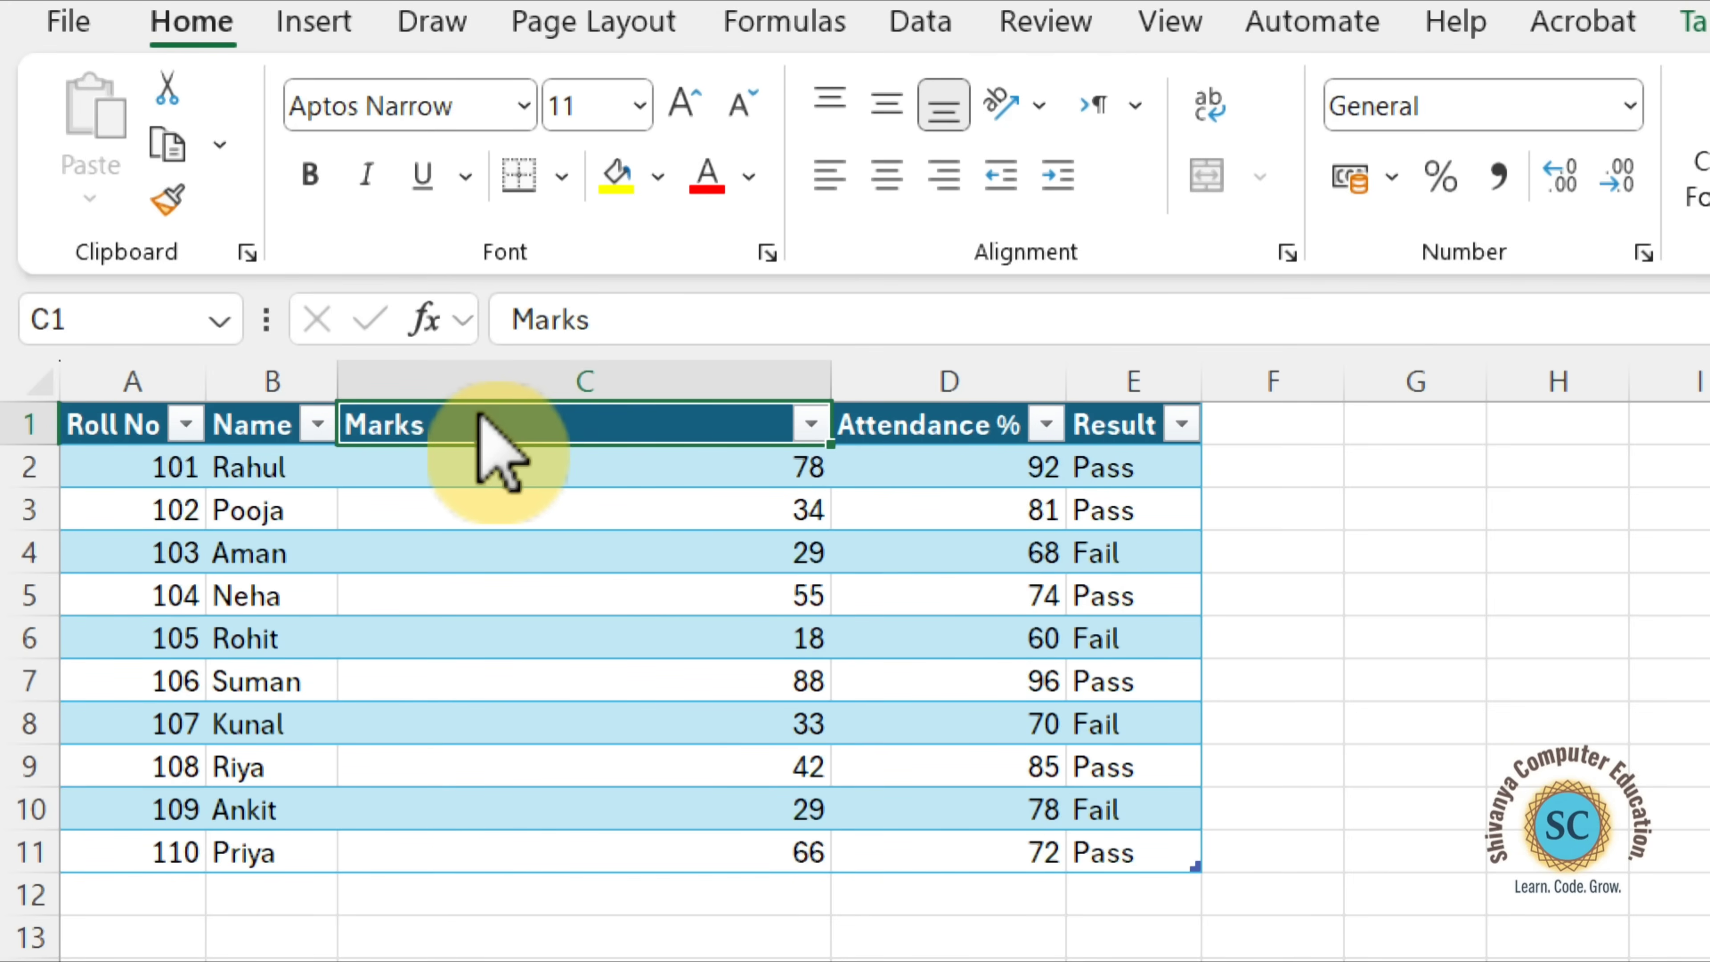
pyautogui.click(1158, 270)
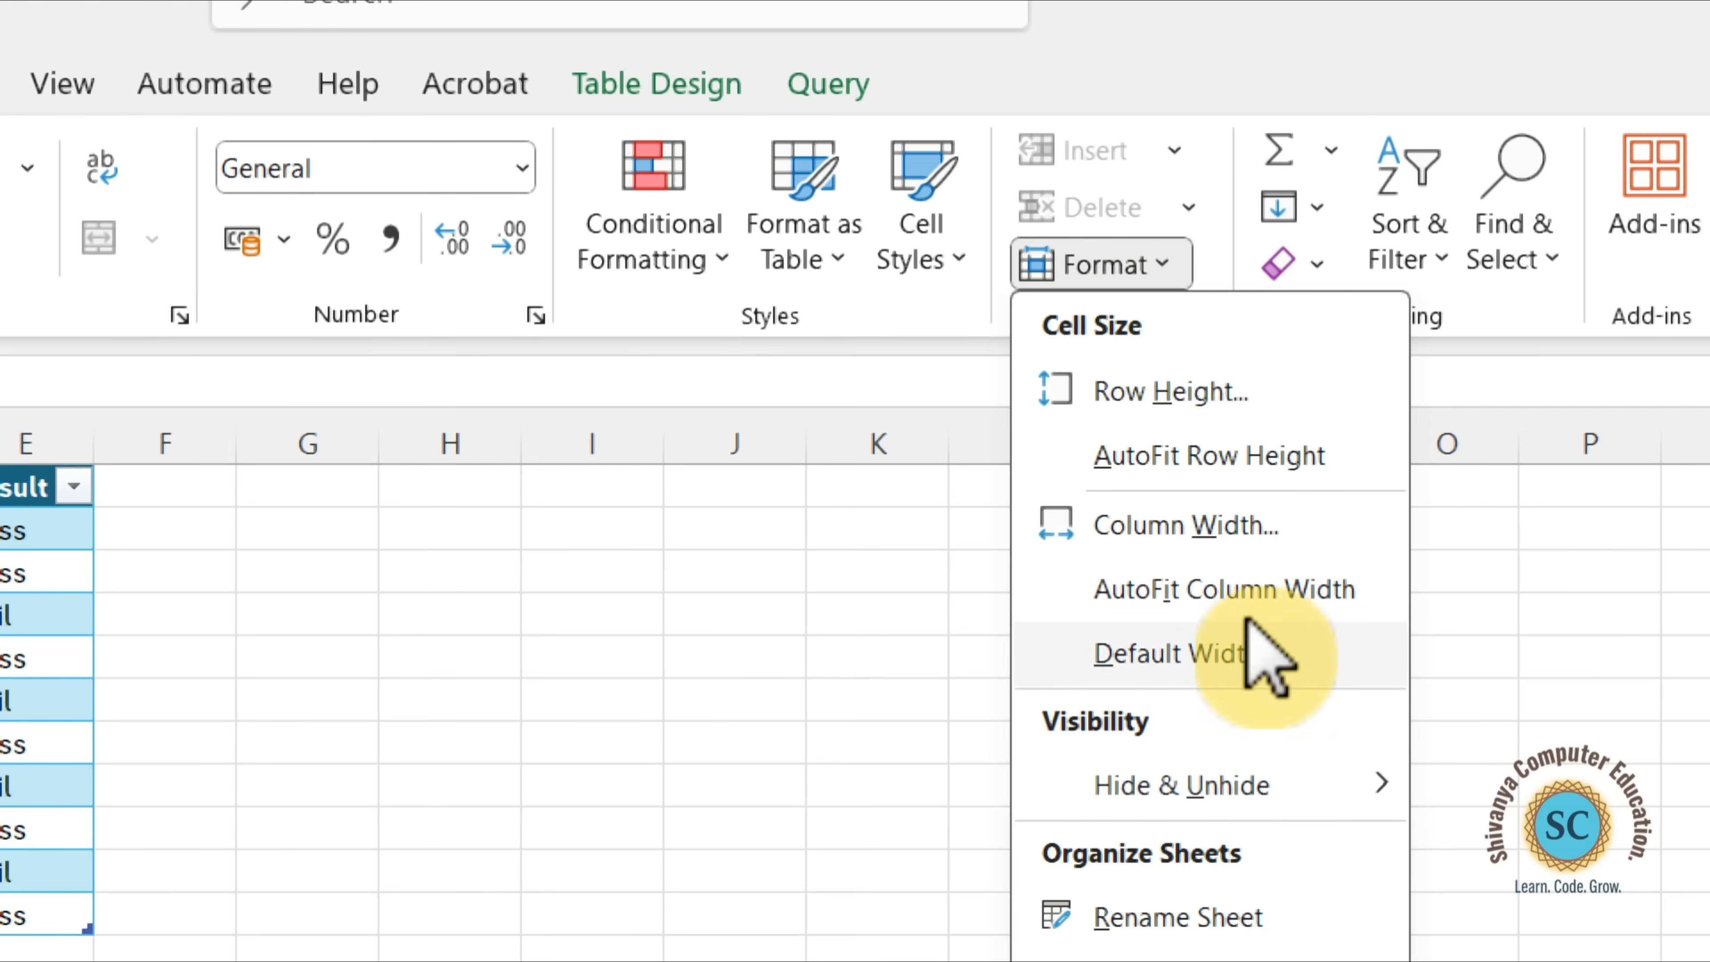
pyautogui.click(1321, 596)
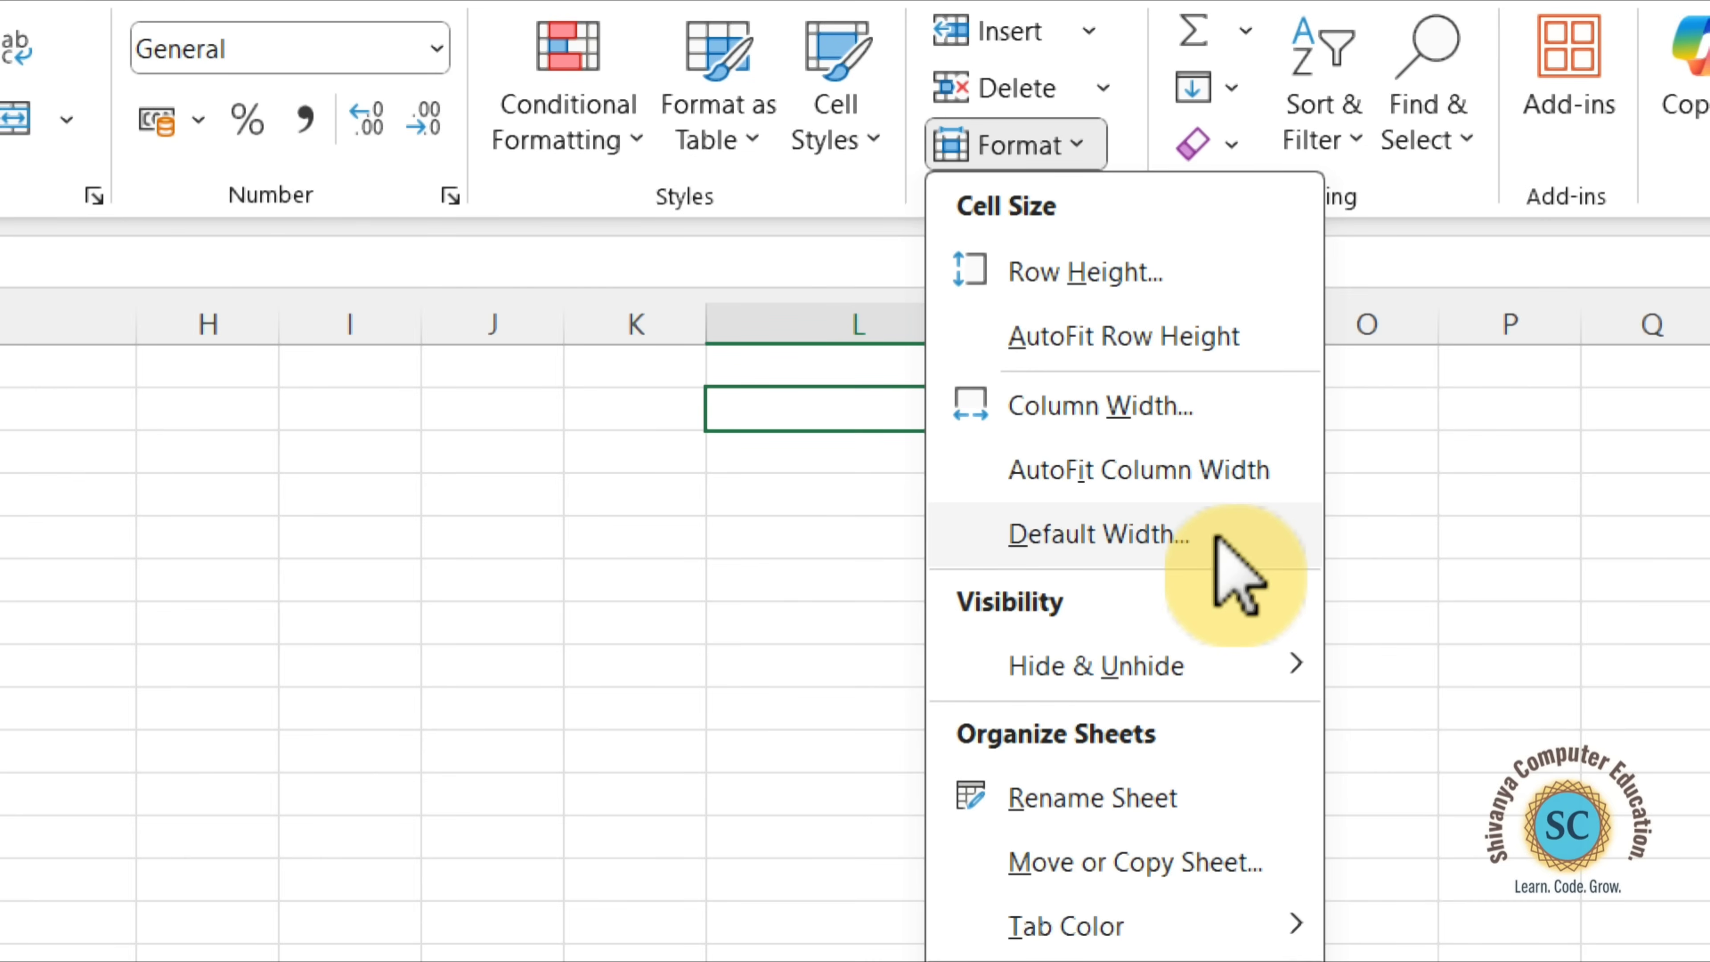
# Check the worksheet's standard column width without changing it, and widen column L to 19.
pyautogui.click(1145, 547)
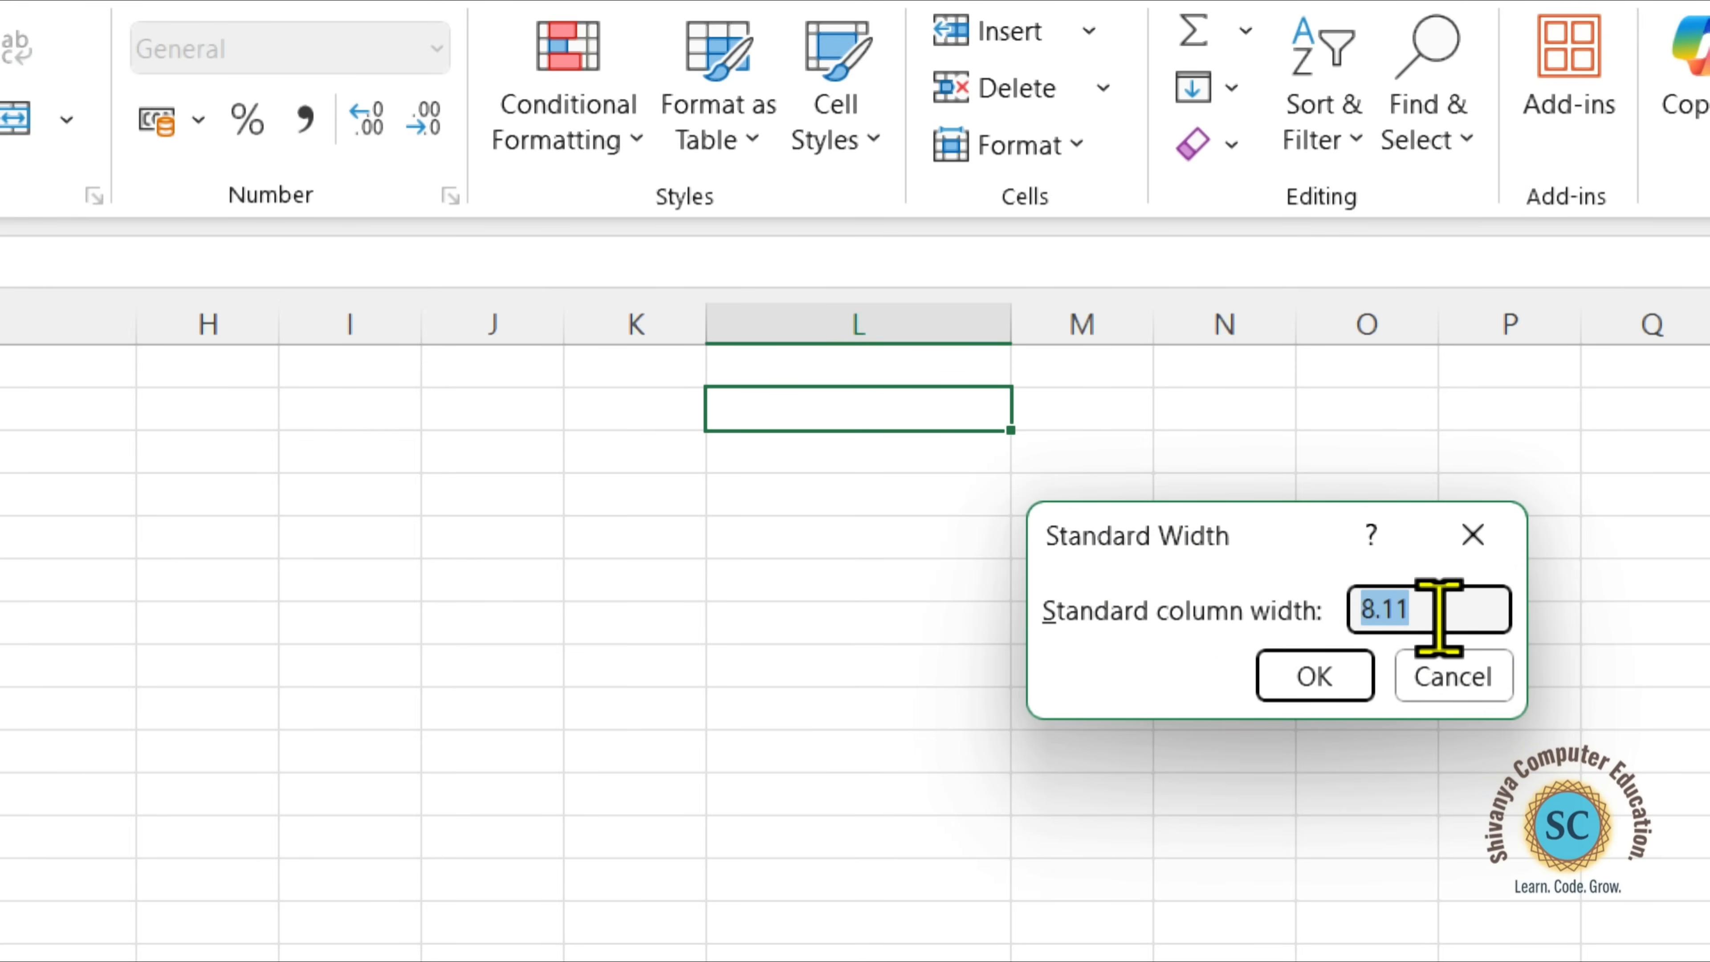
pyautogui.click(1472, 534)
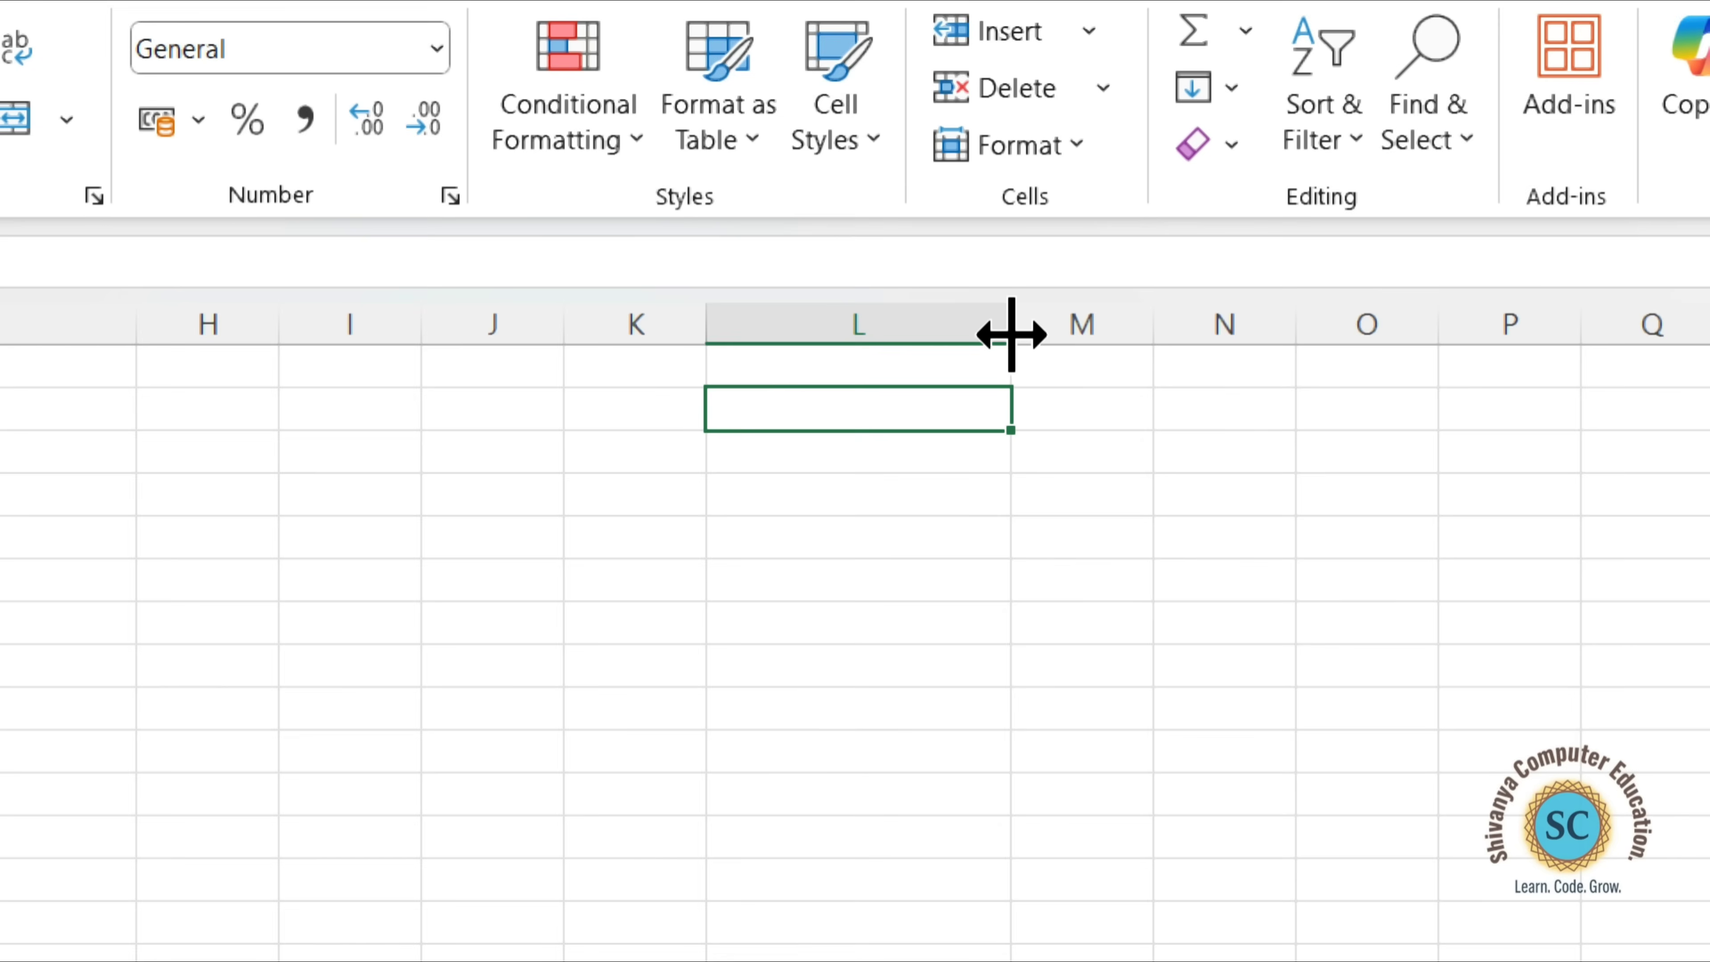
pyautogui.moveTo(1012, 330); pyautogui.dragTo(1015, 329)
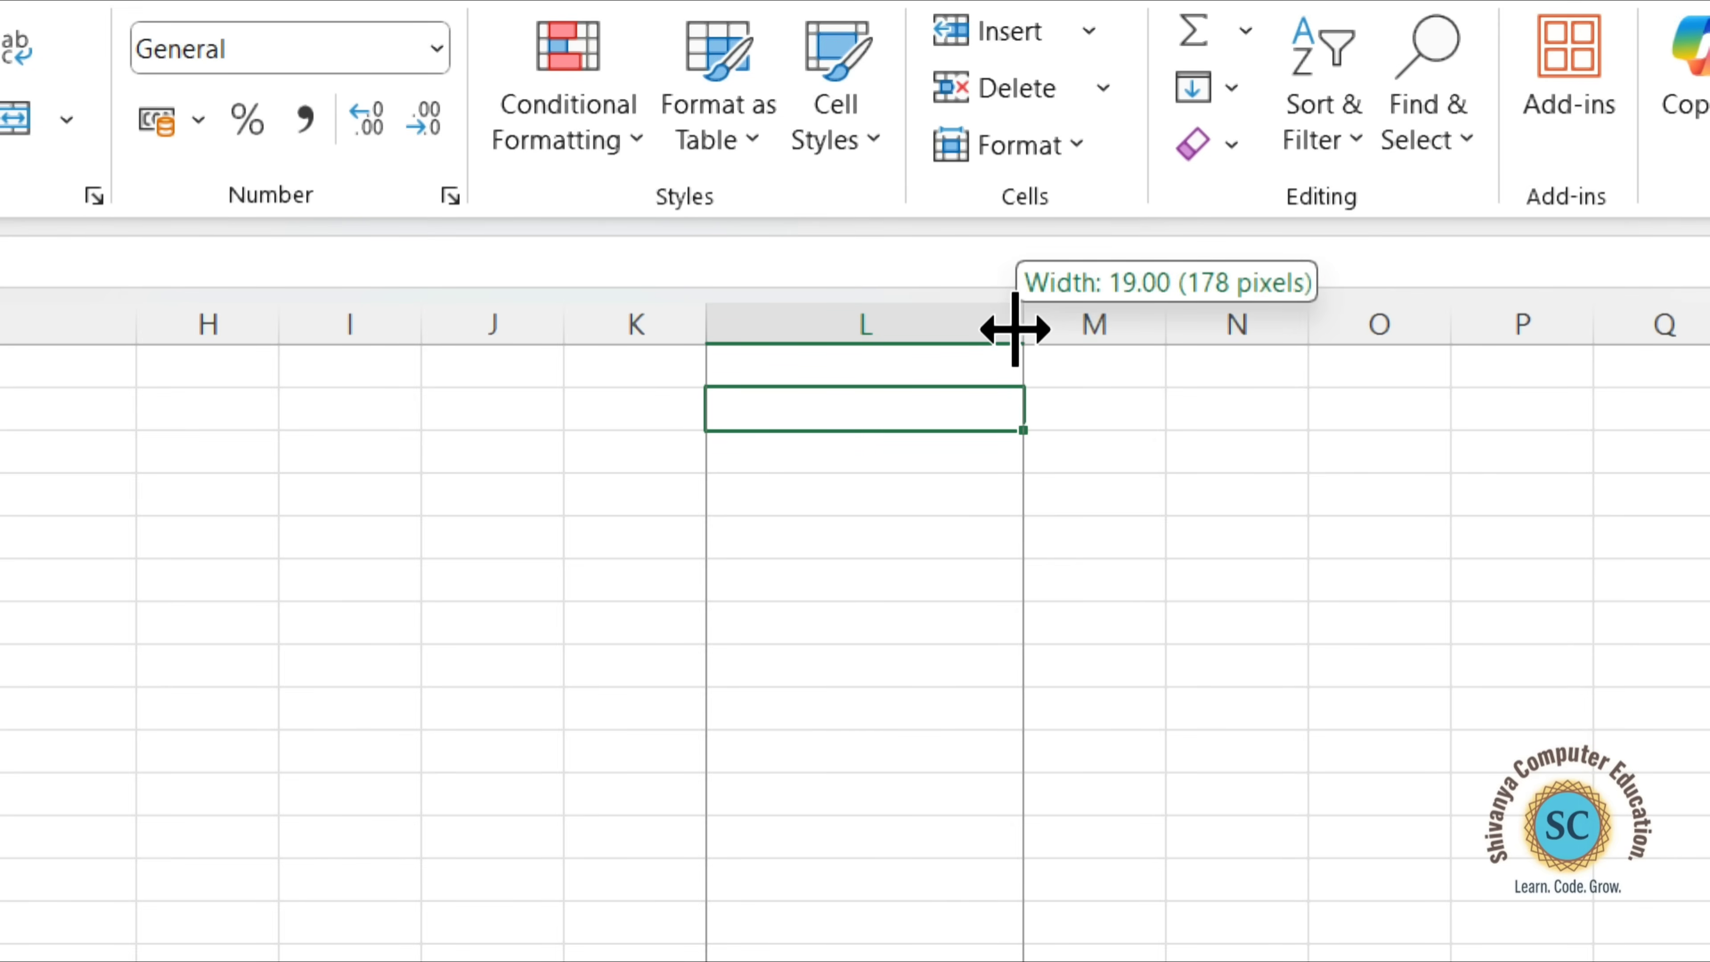
pyautogui.moveTo(1015, 329); pyautogui.dragTo(1016, 330)
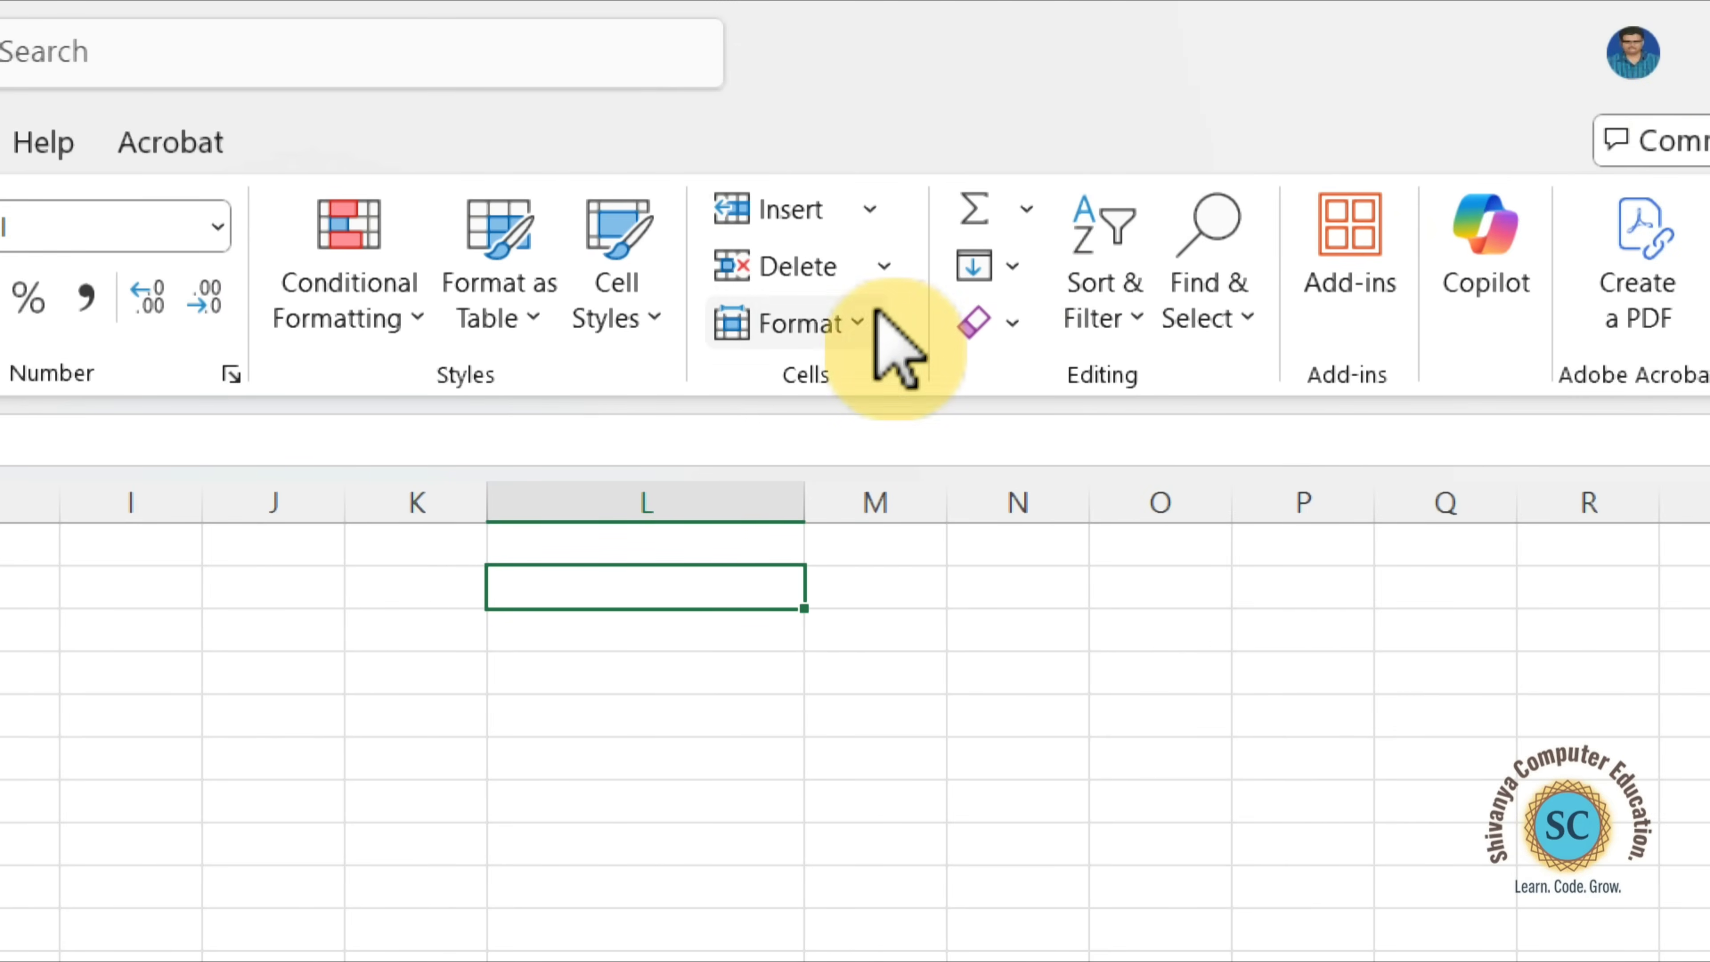
# Set the width of column L to 8.11.
pyautogui.click(872, 326)
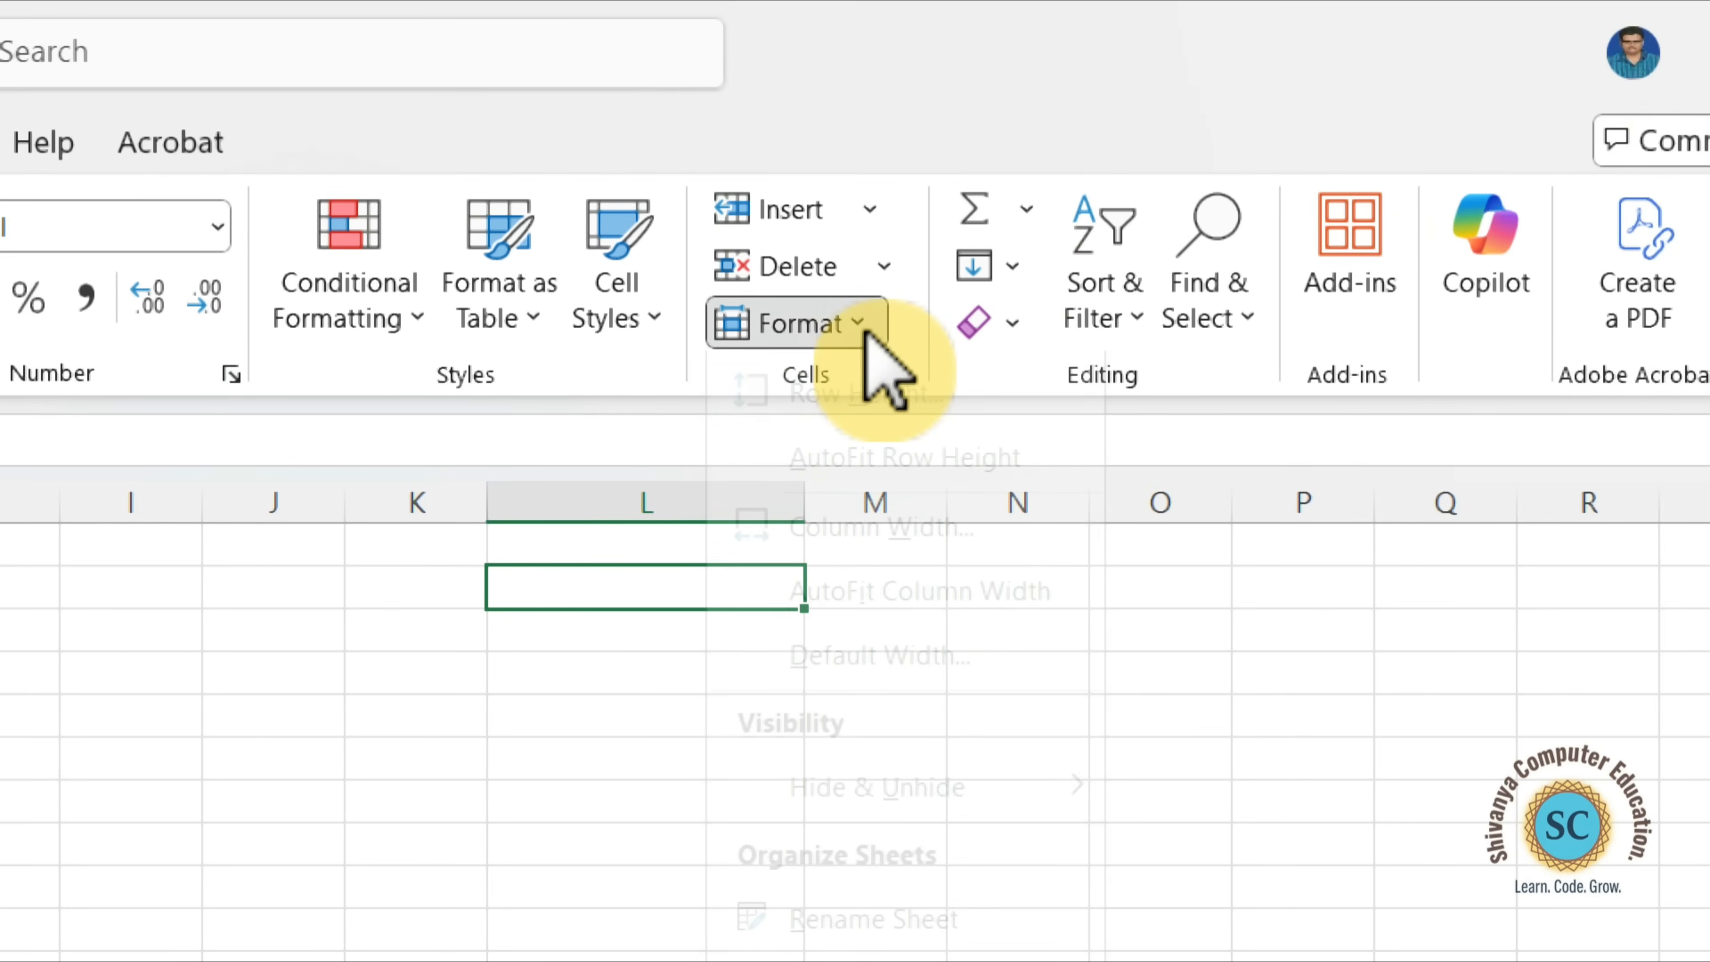
pyautogui.click(904, 587)
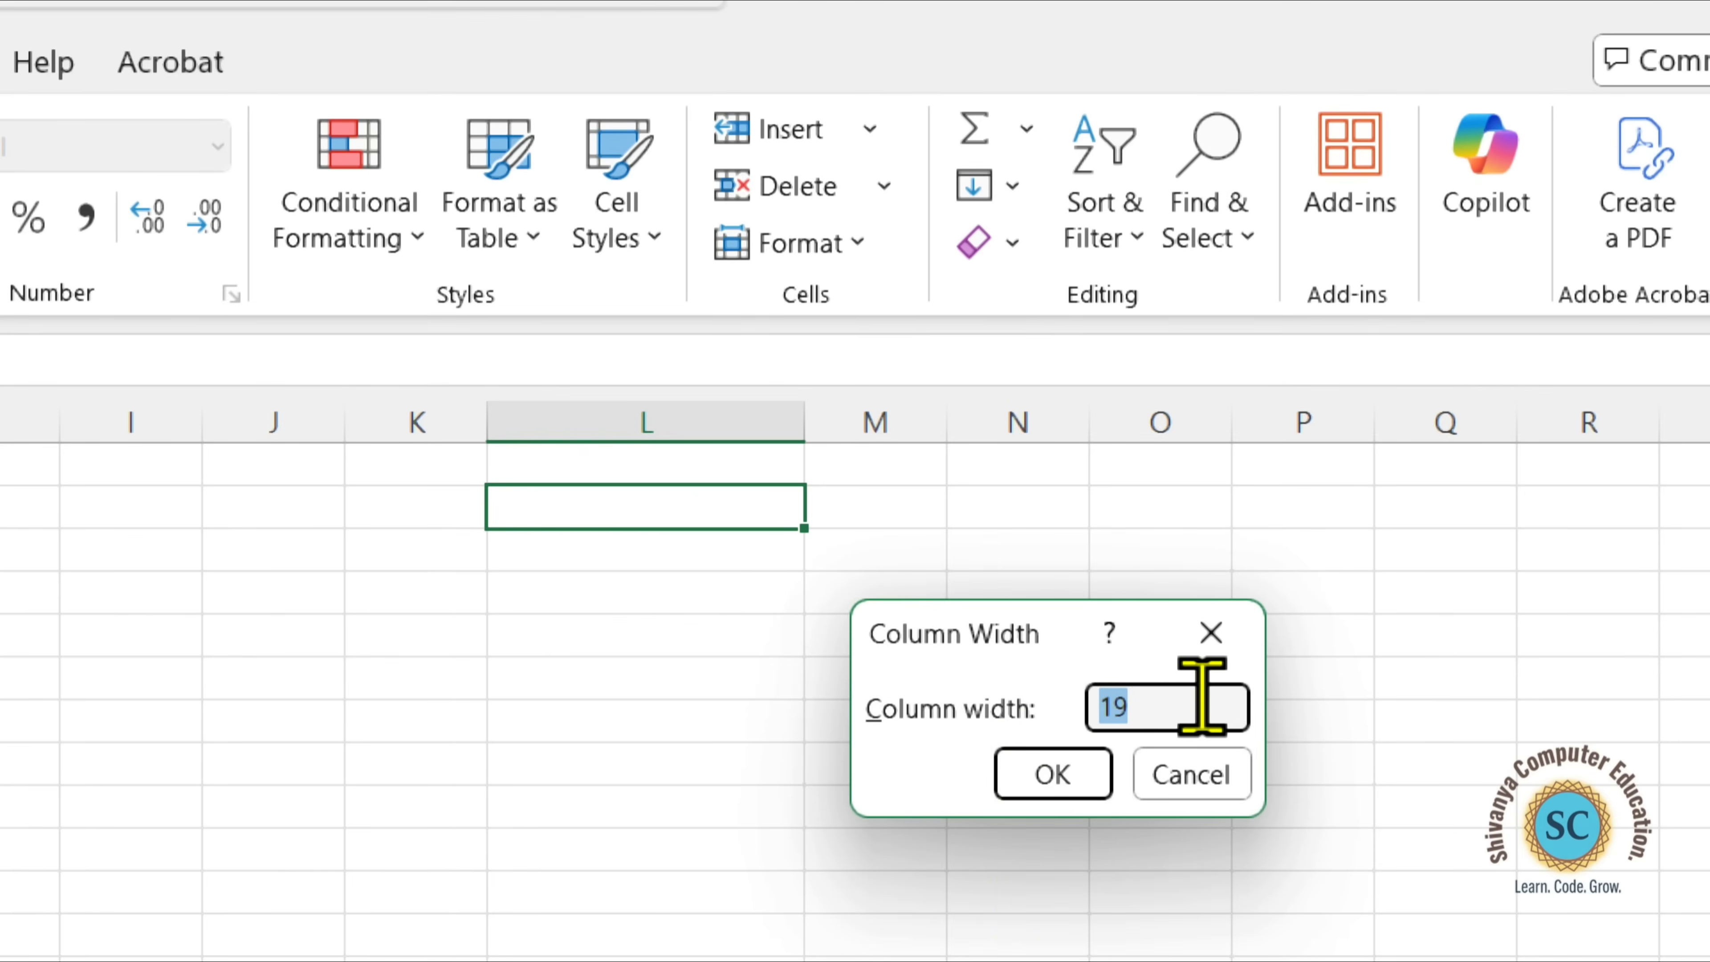
pyautogui.click(1193, 706)
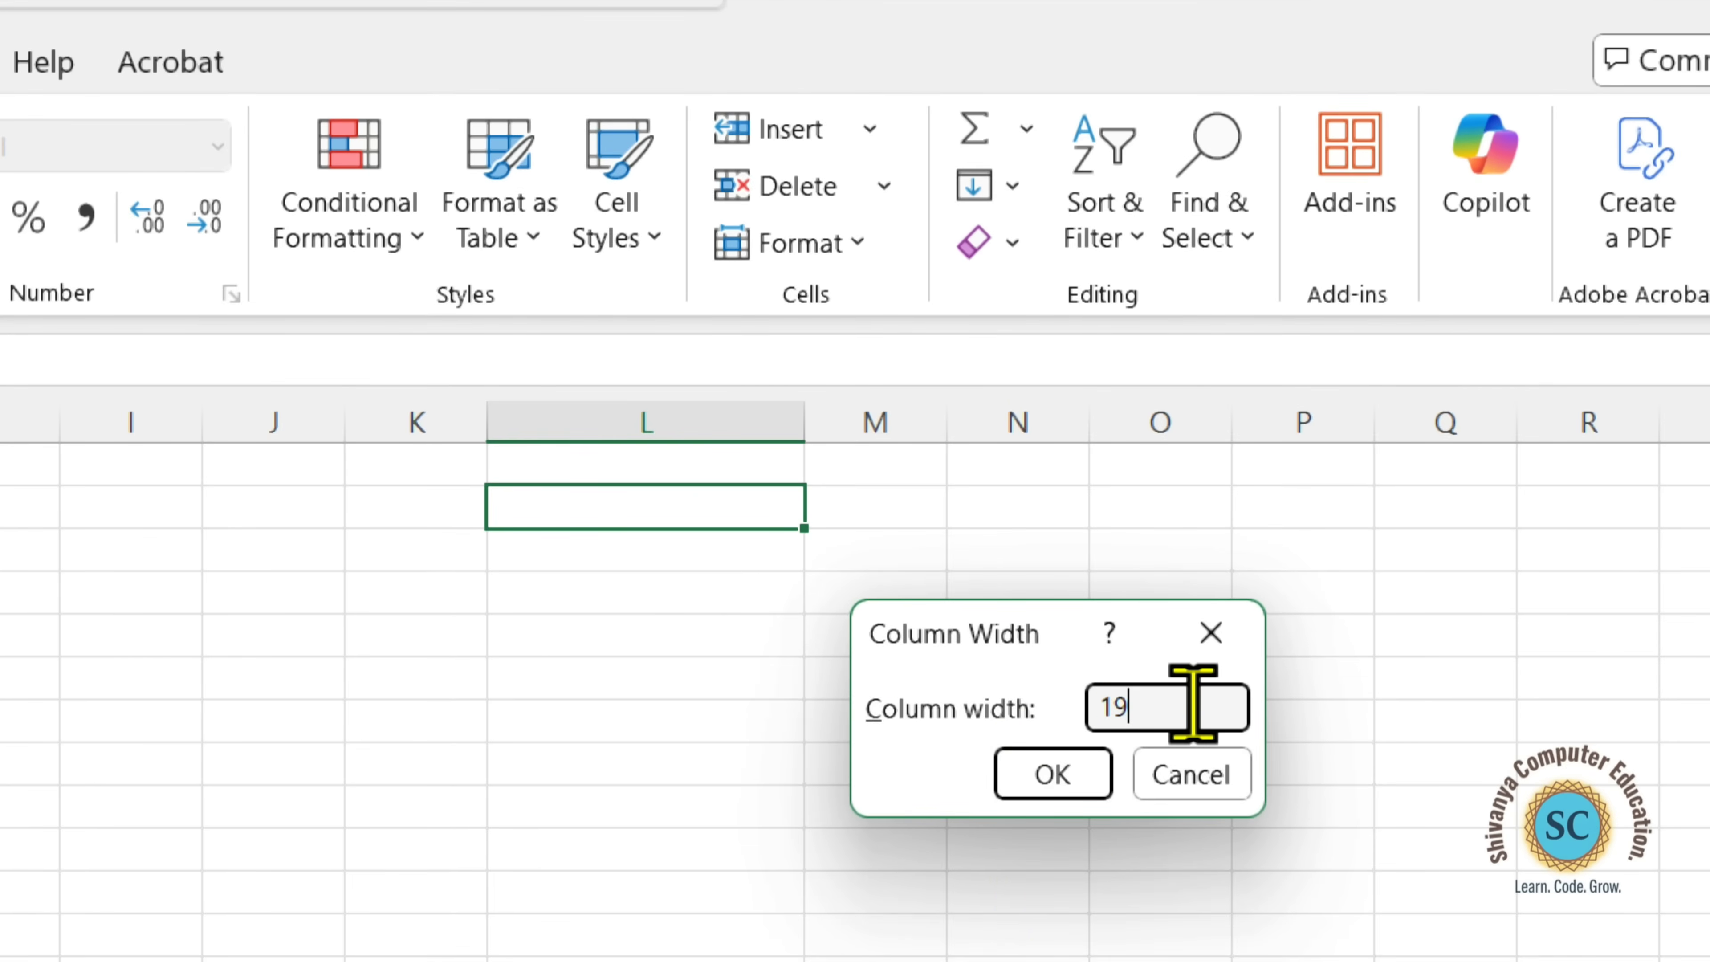
pyautogui.press('BackSpace')
pyautogui.press('BackSpace')
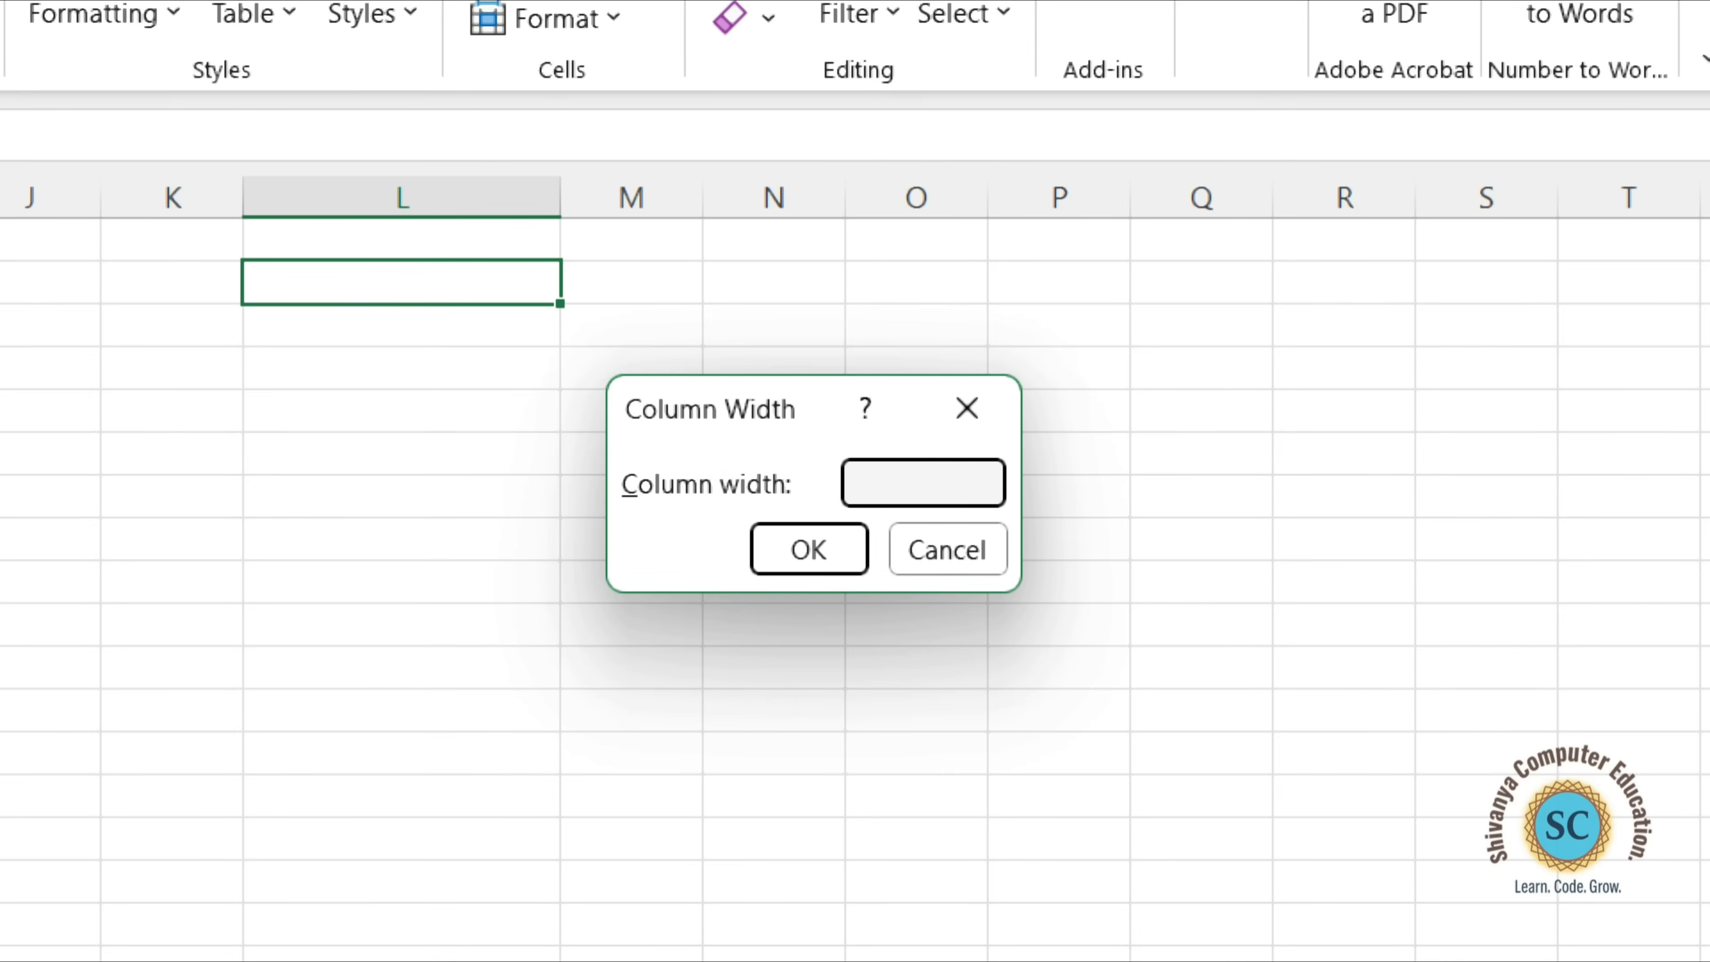
pyautogui.write('8.')
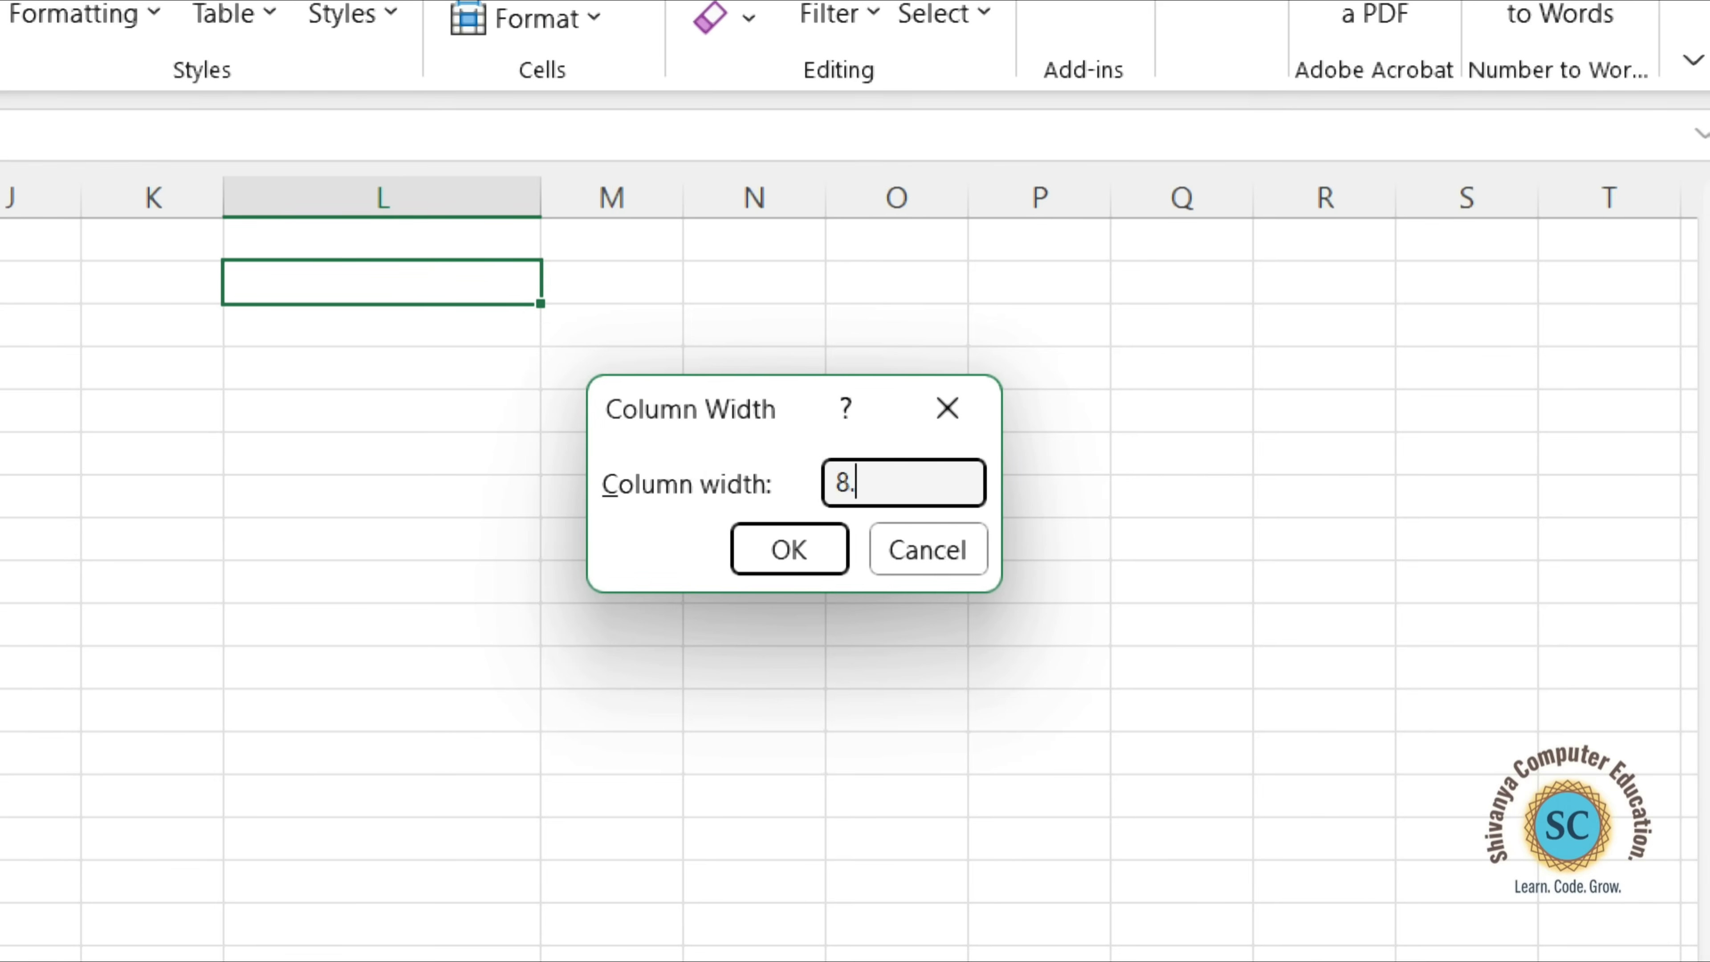
pyautogui.write('11')
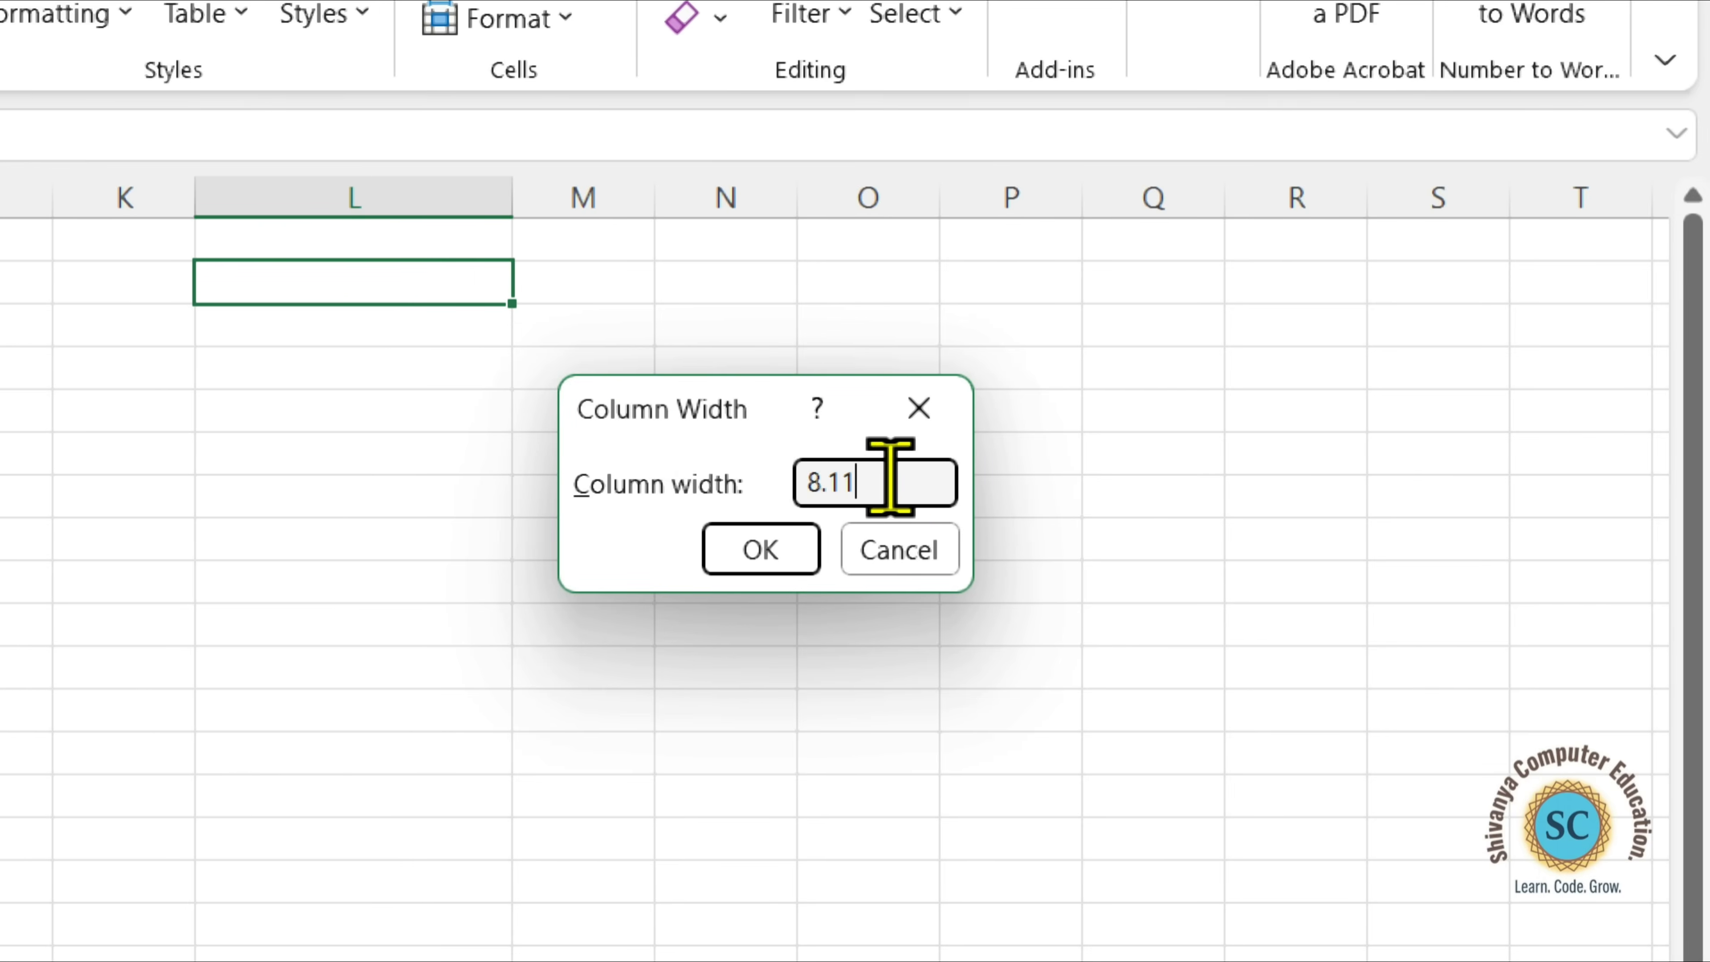
pyautogui.click(754, 539)
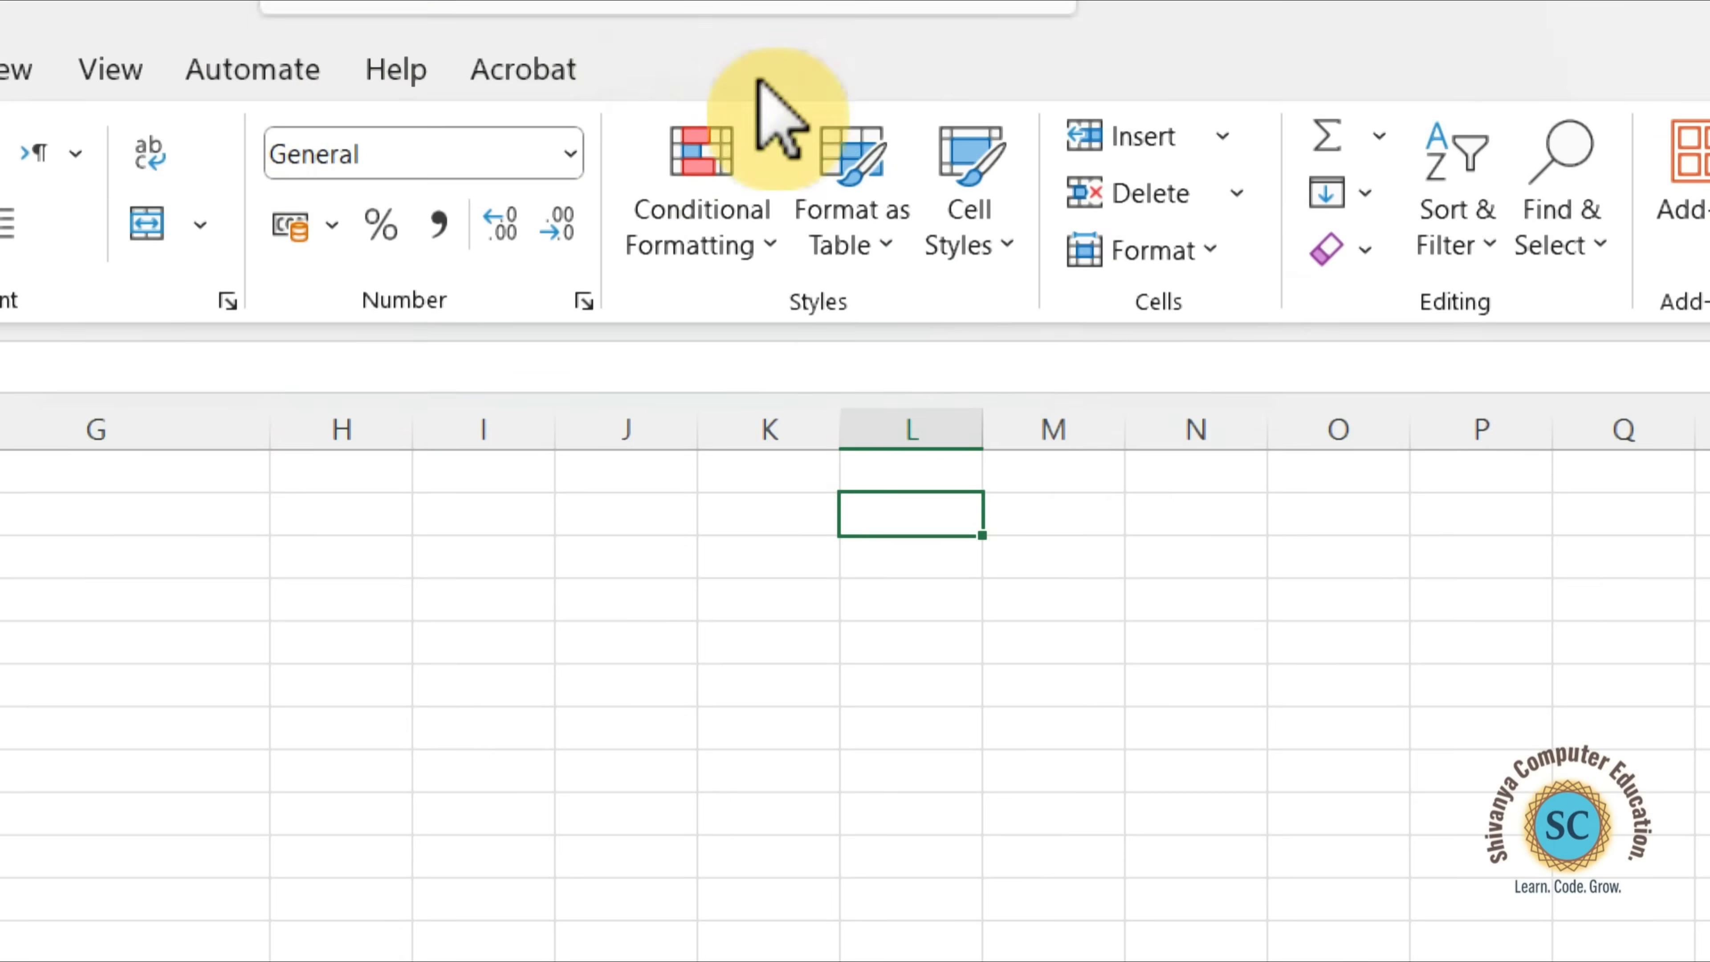
# Hide row 3 of the marks table.
pyautogui.click(508, 18)
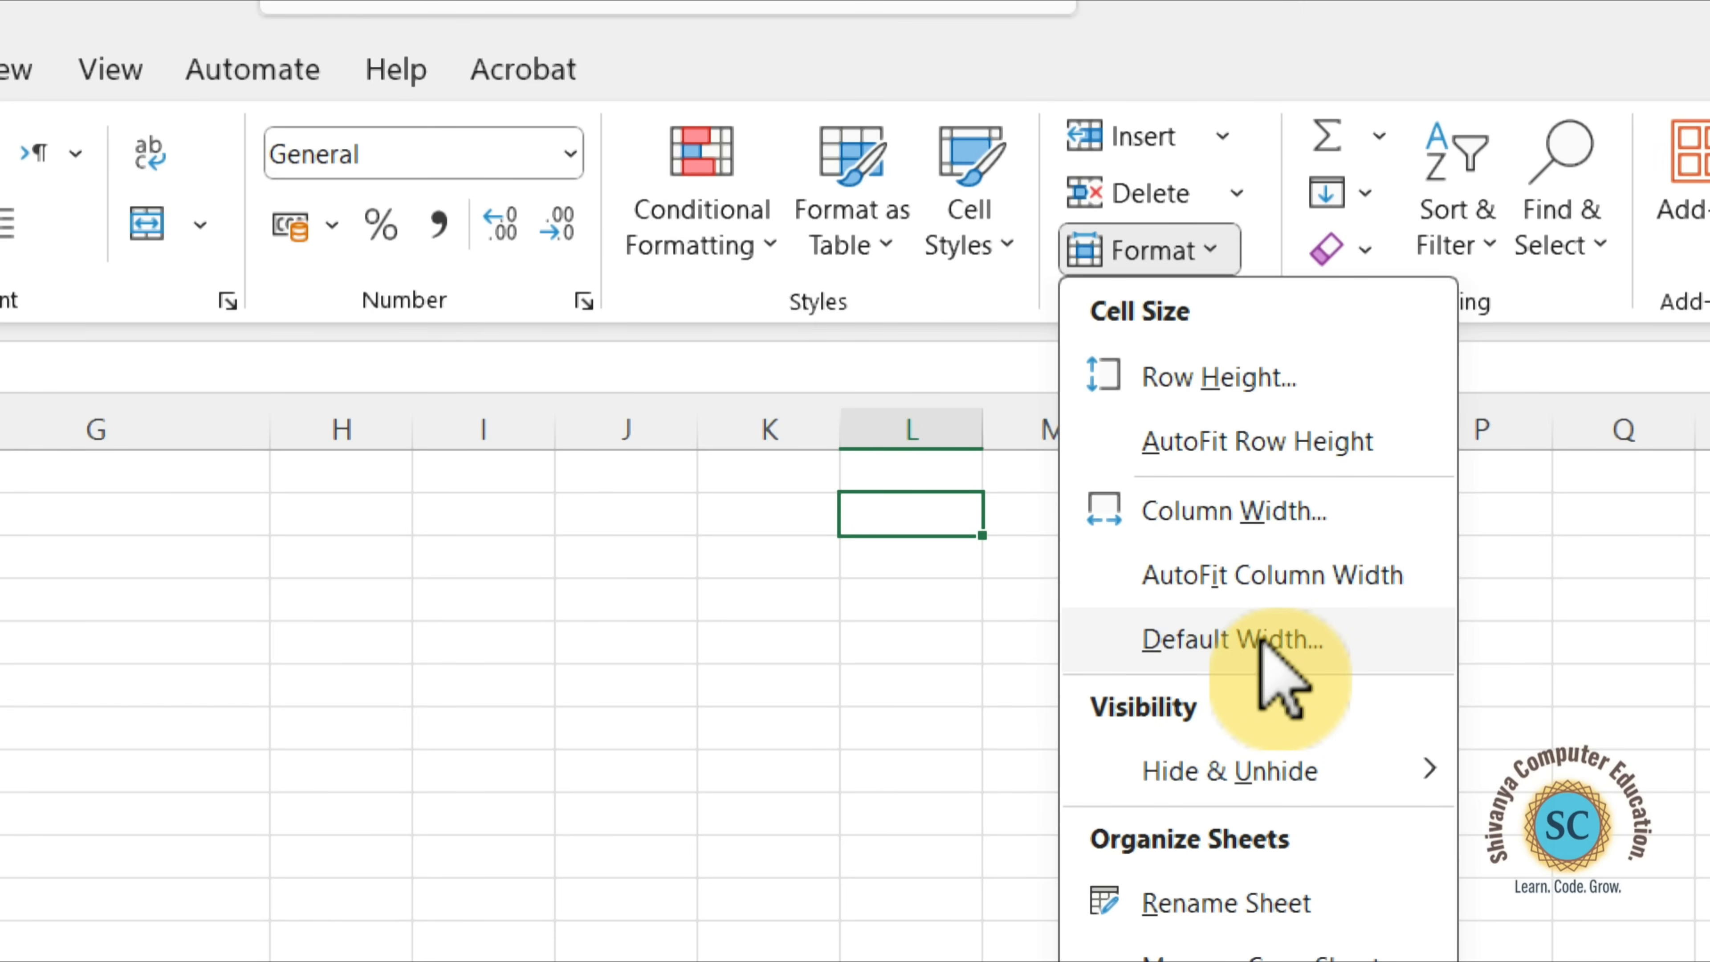
pyautogui.click(875, 585)
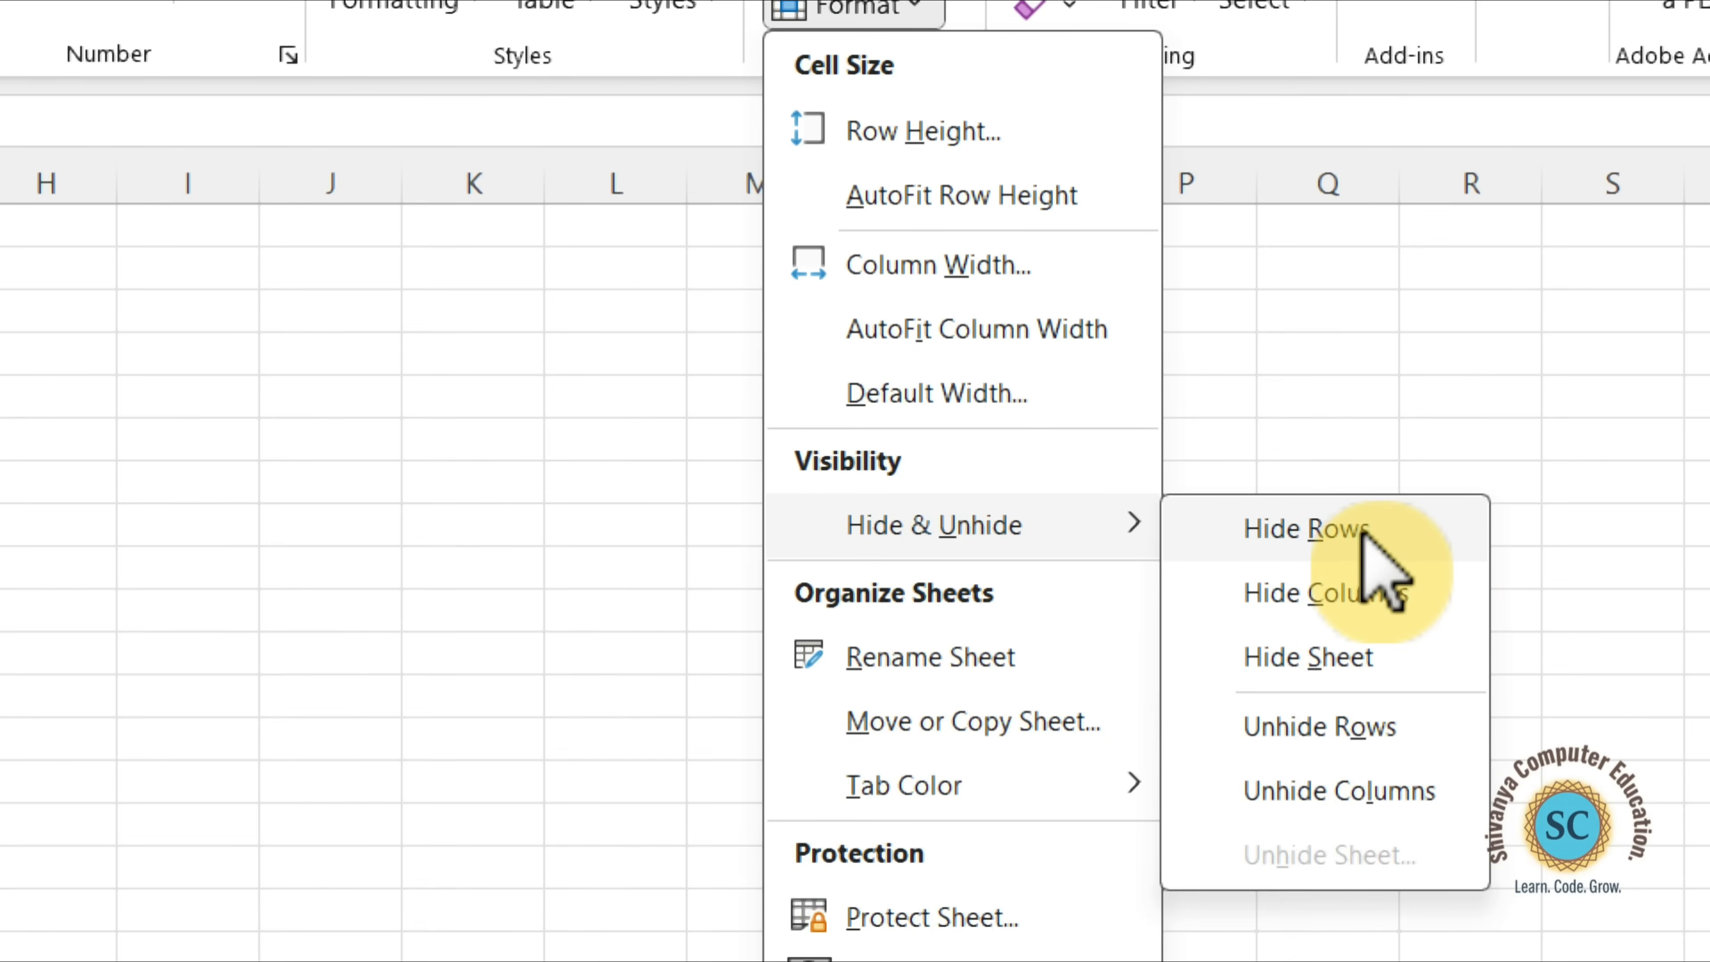
pyautogui.click(1379, 532)
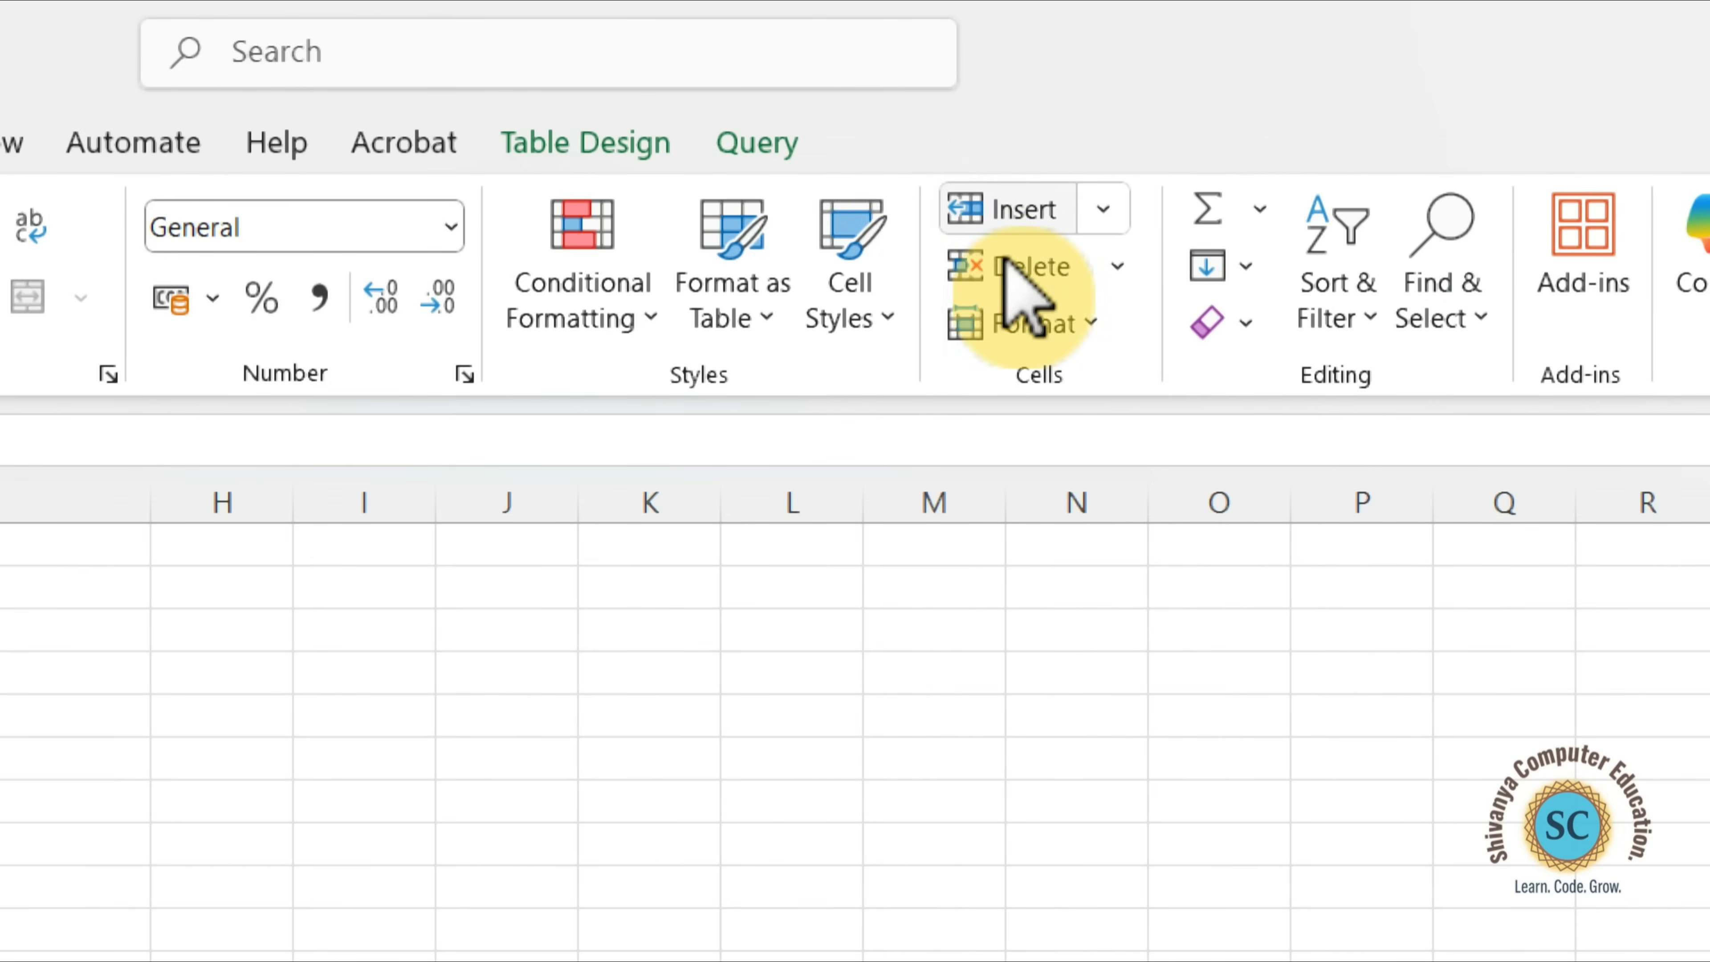
# Unhide the hidden row 3 of the marks table.
pyautogui.click(1027, 317)
pyautogui.moveTo(1293, 434)
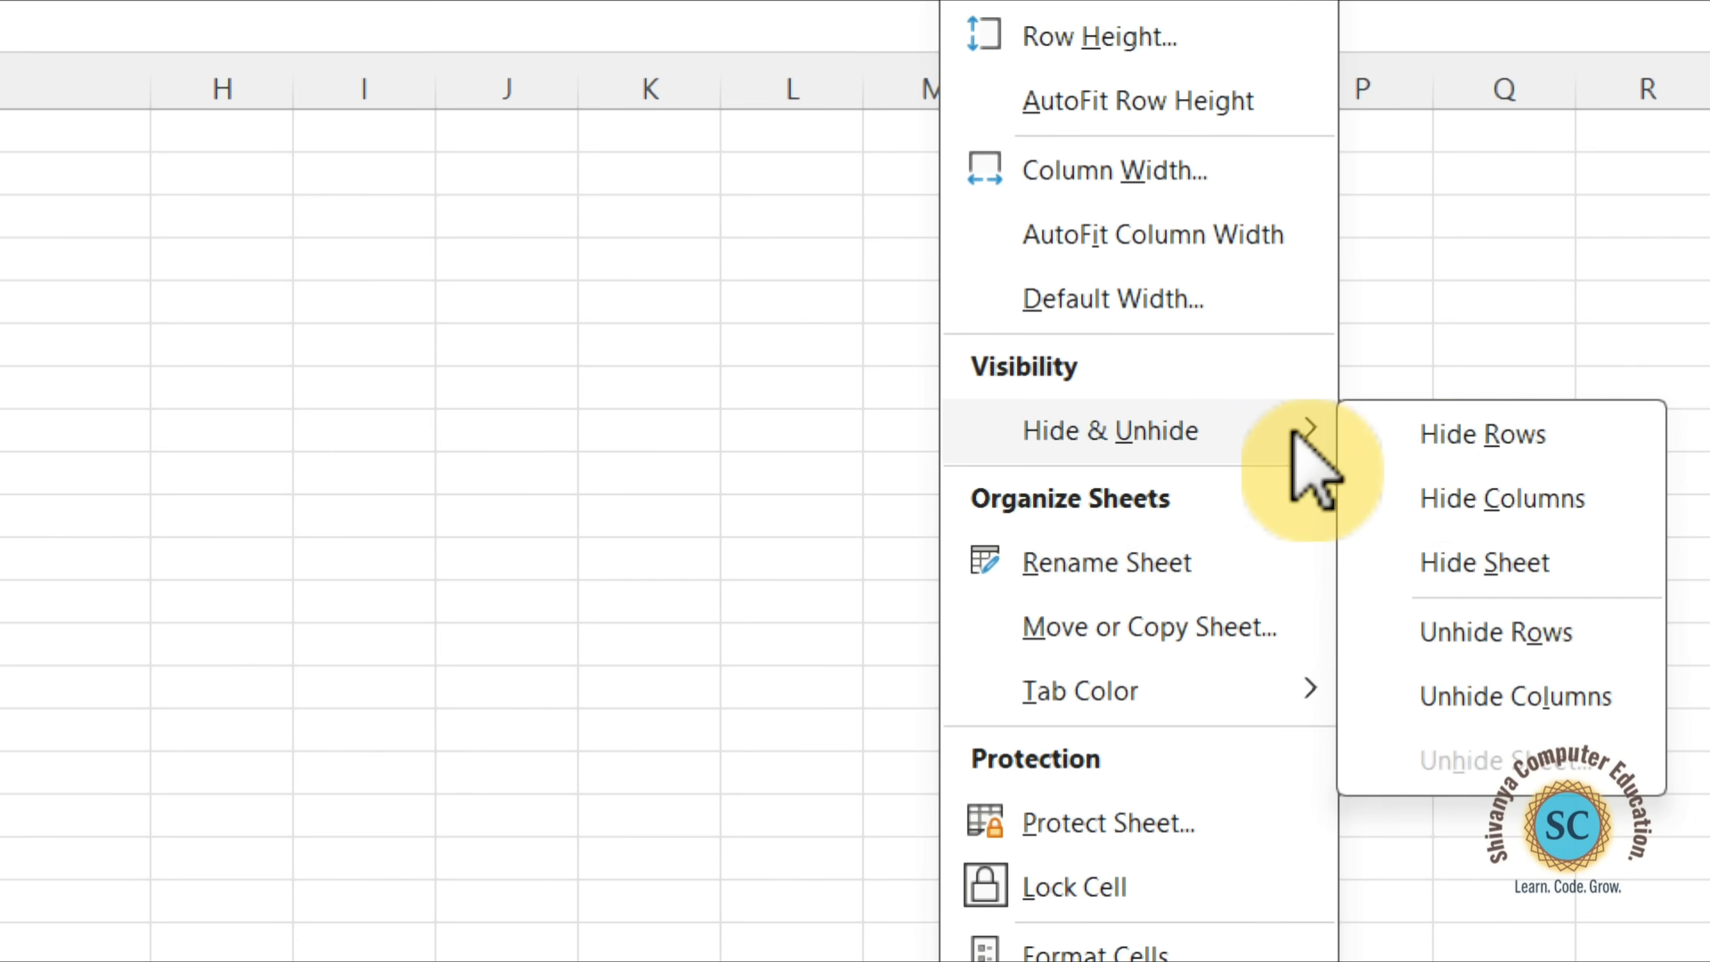
pyautogui.click(1575, 633)
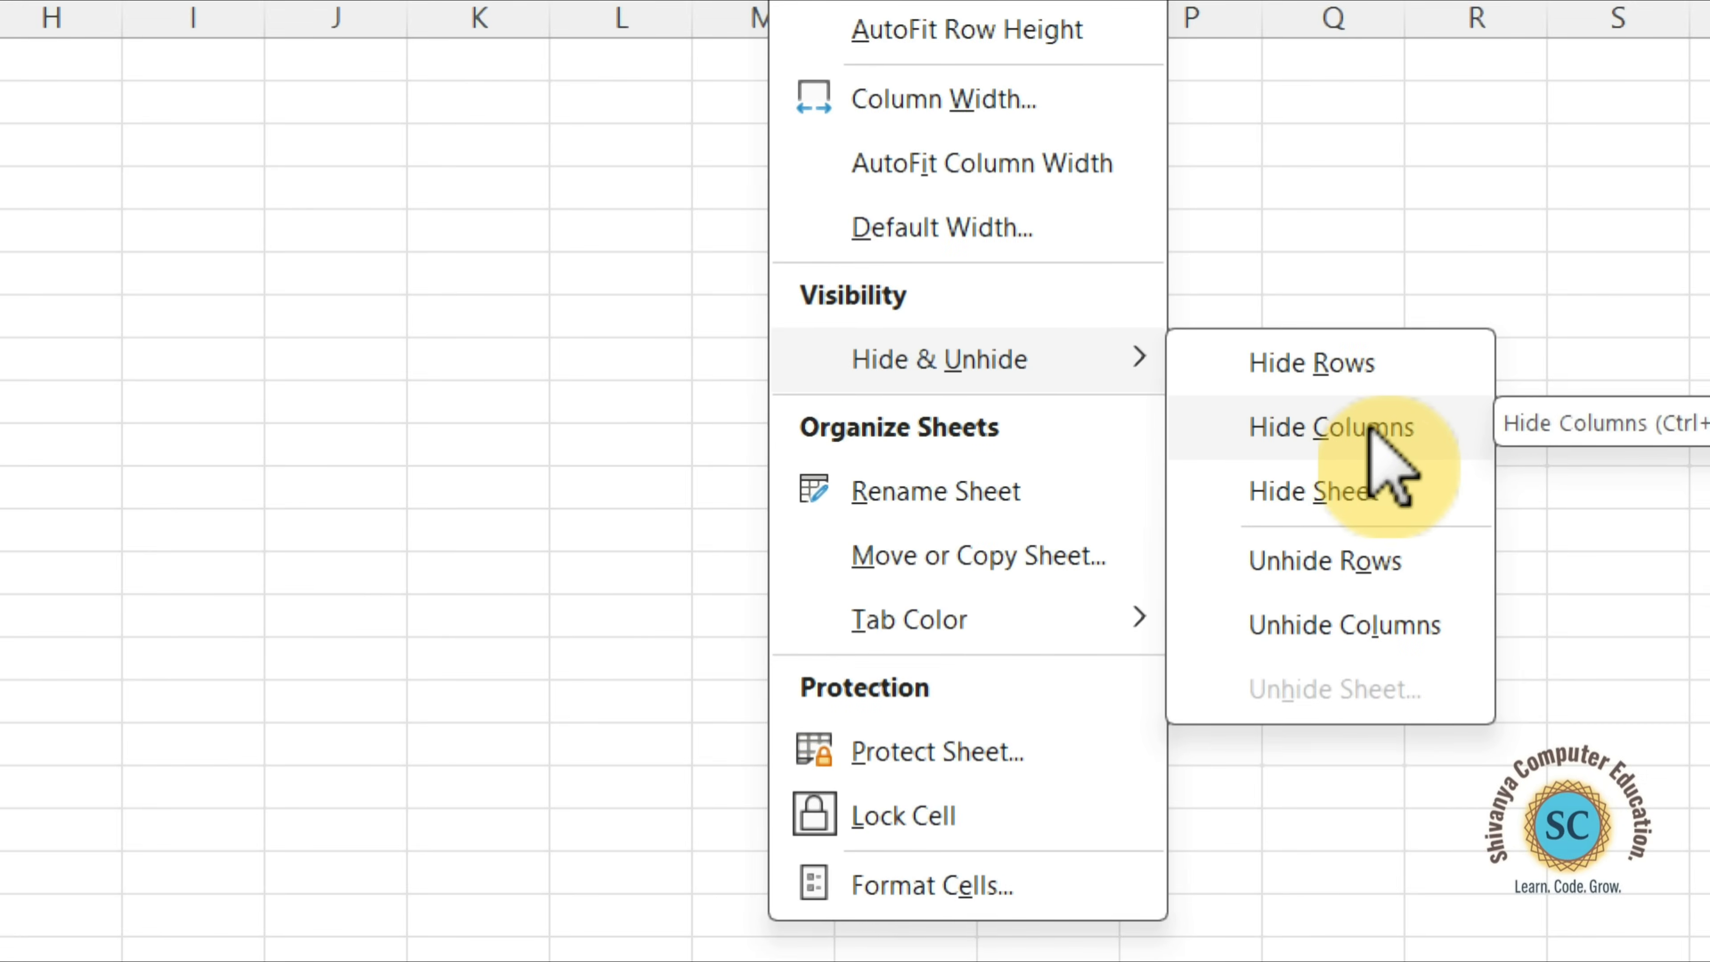
# Hide the Marks column (C) to check the print preview without it, and unhide the column again.
pyautogui.click(1336, 431)
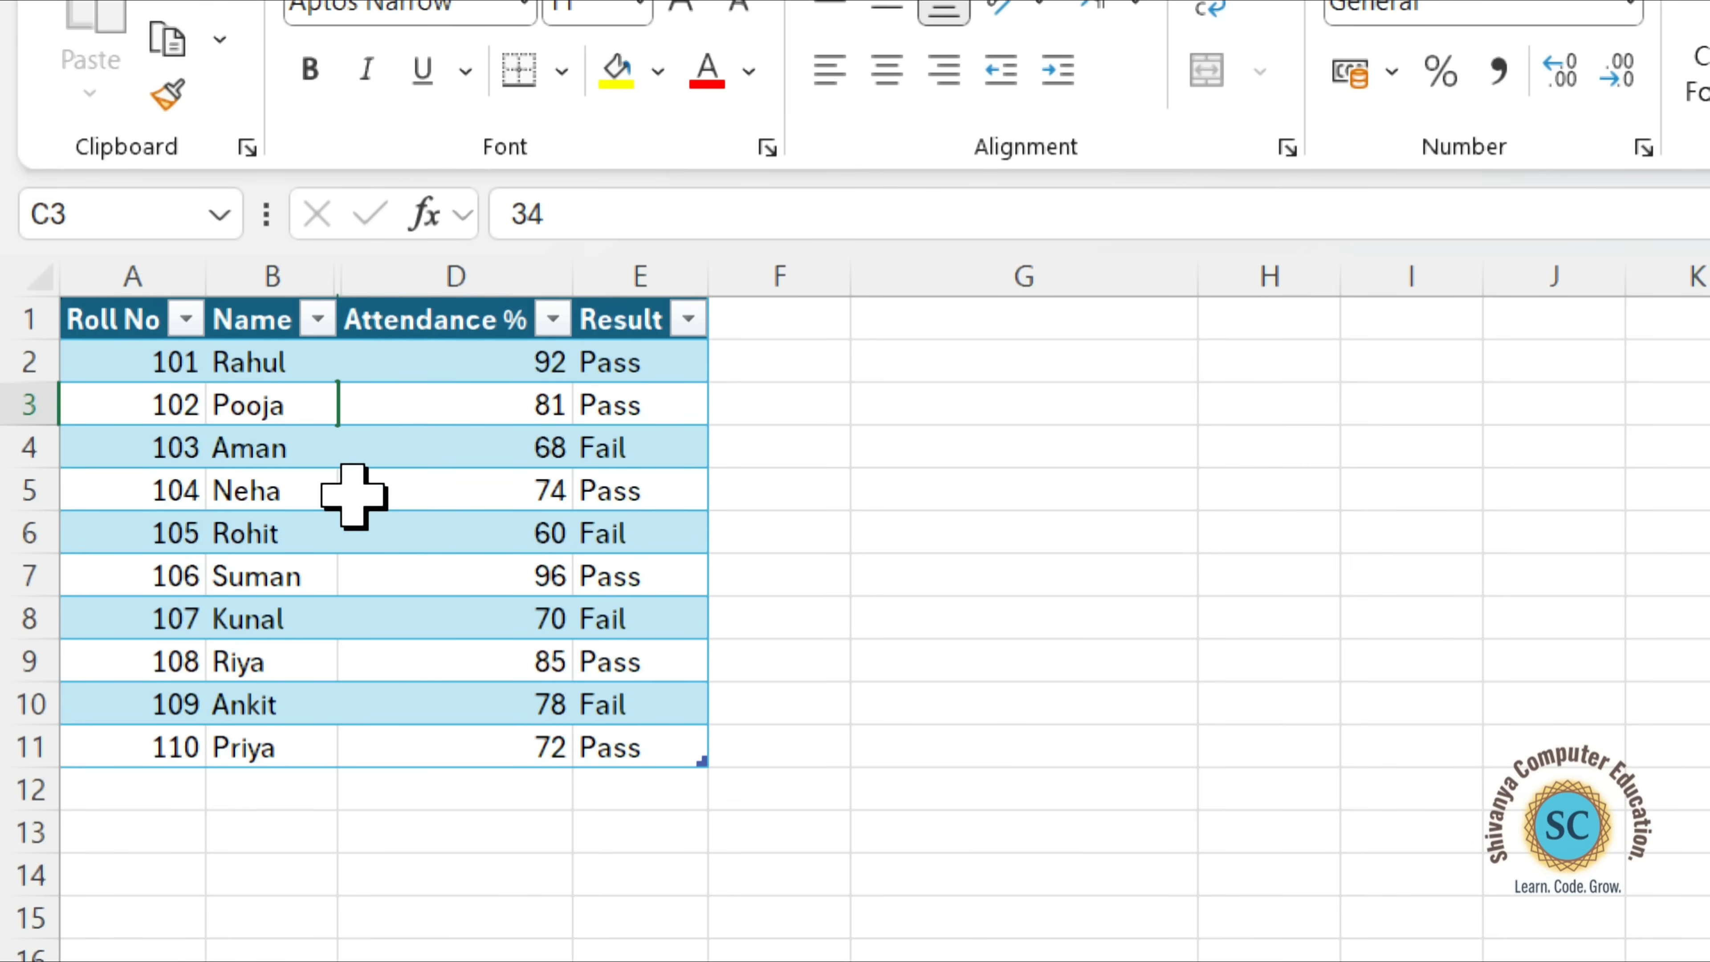
pyautogui.hotkey('ctrl', 'p')
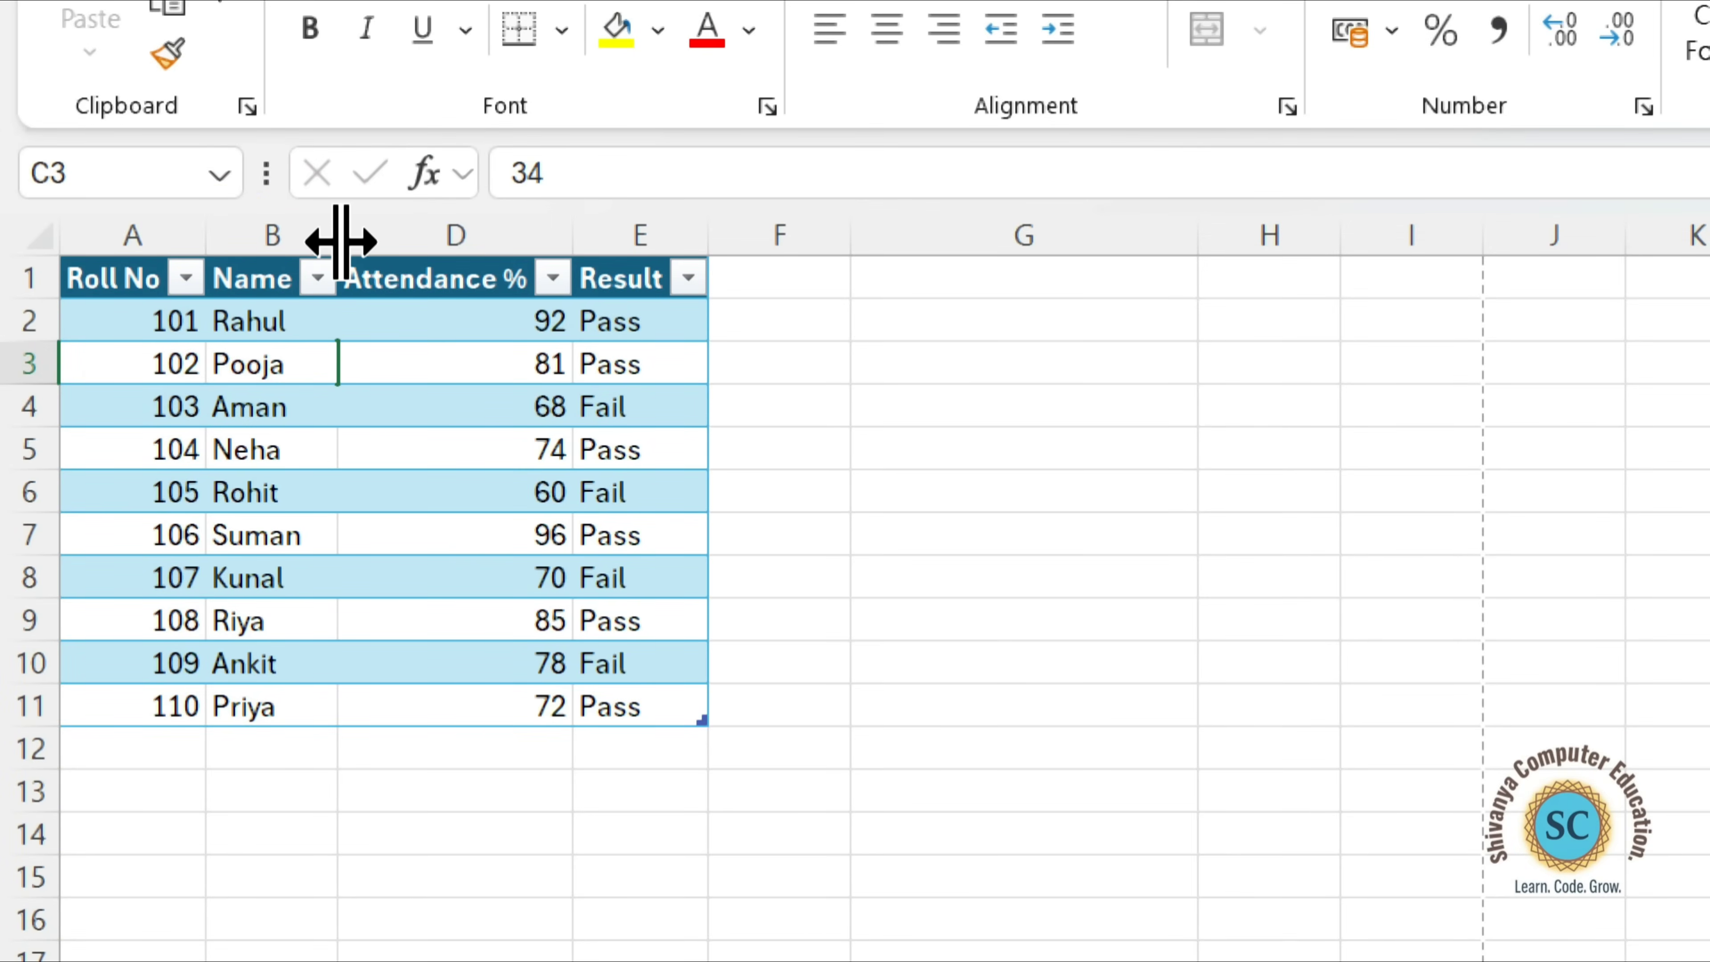
pyautogui.doubleClick(340, 240)
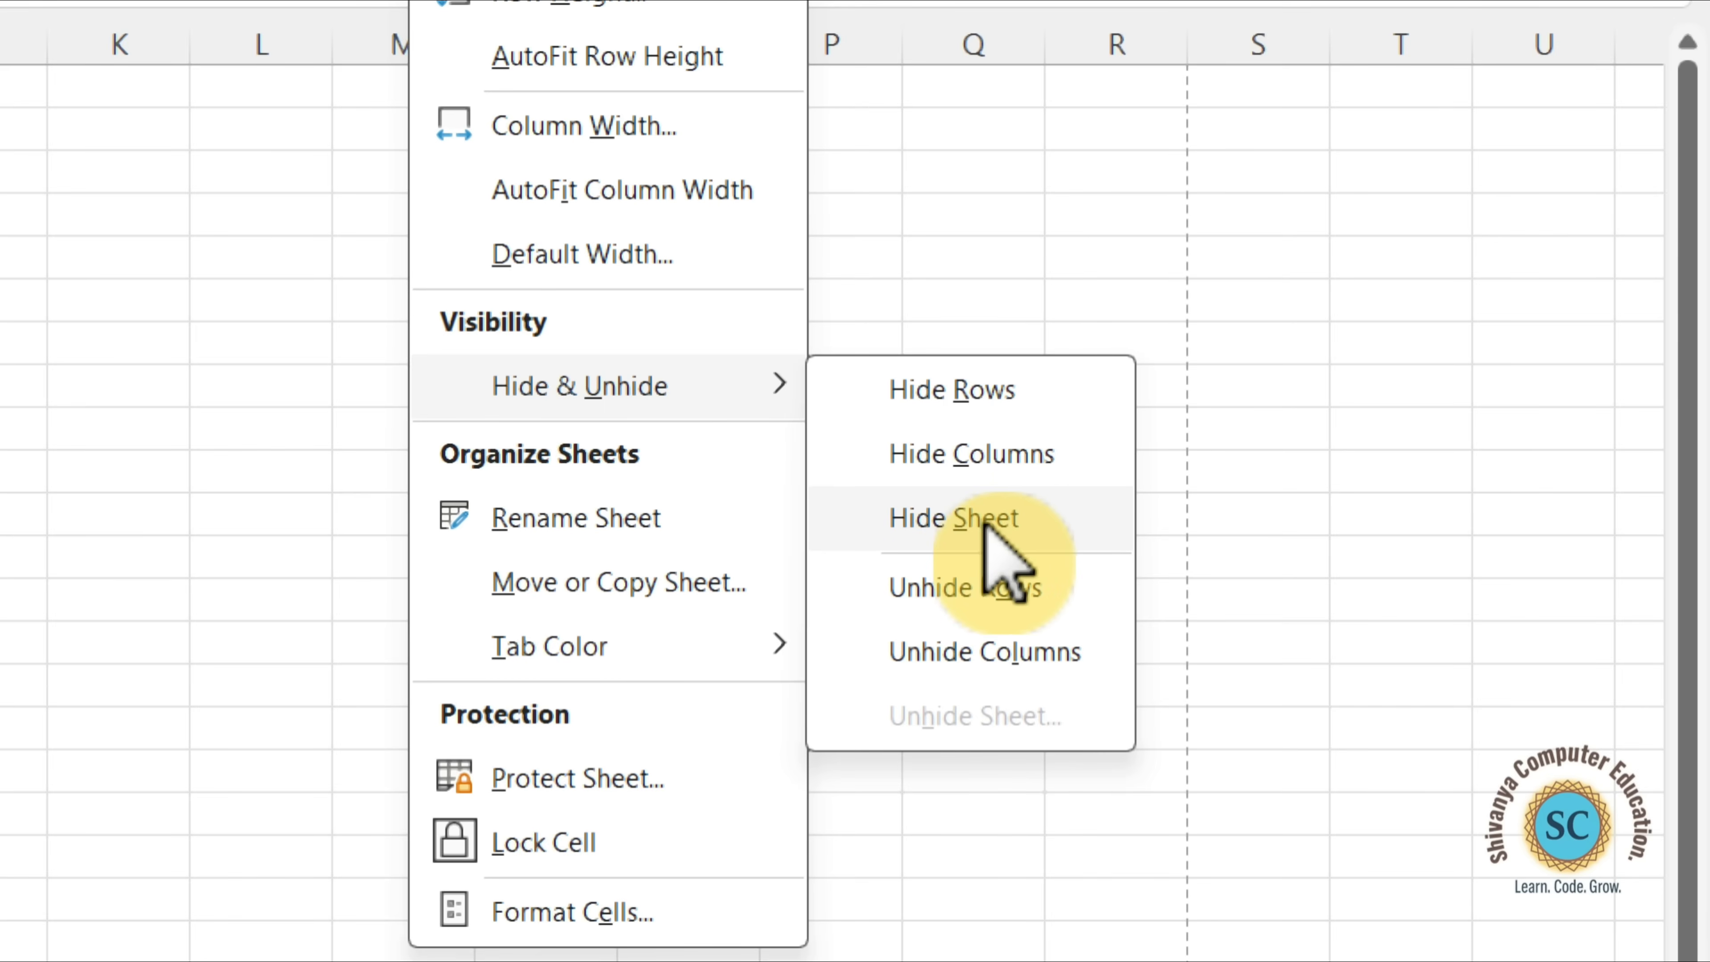
# Hide the marks table's sheet, Table001 (Page 1), and unhide it again.
pyautogui.click(985, 522)
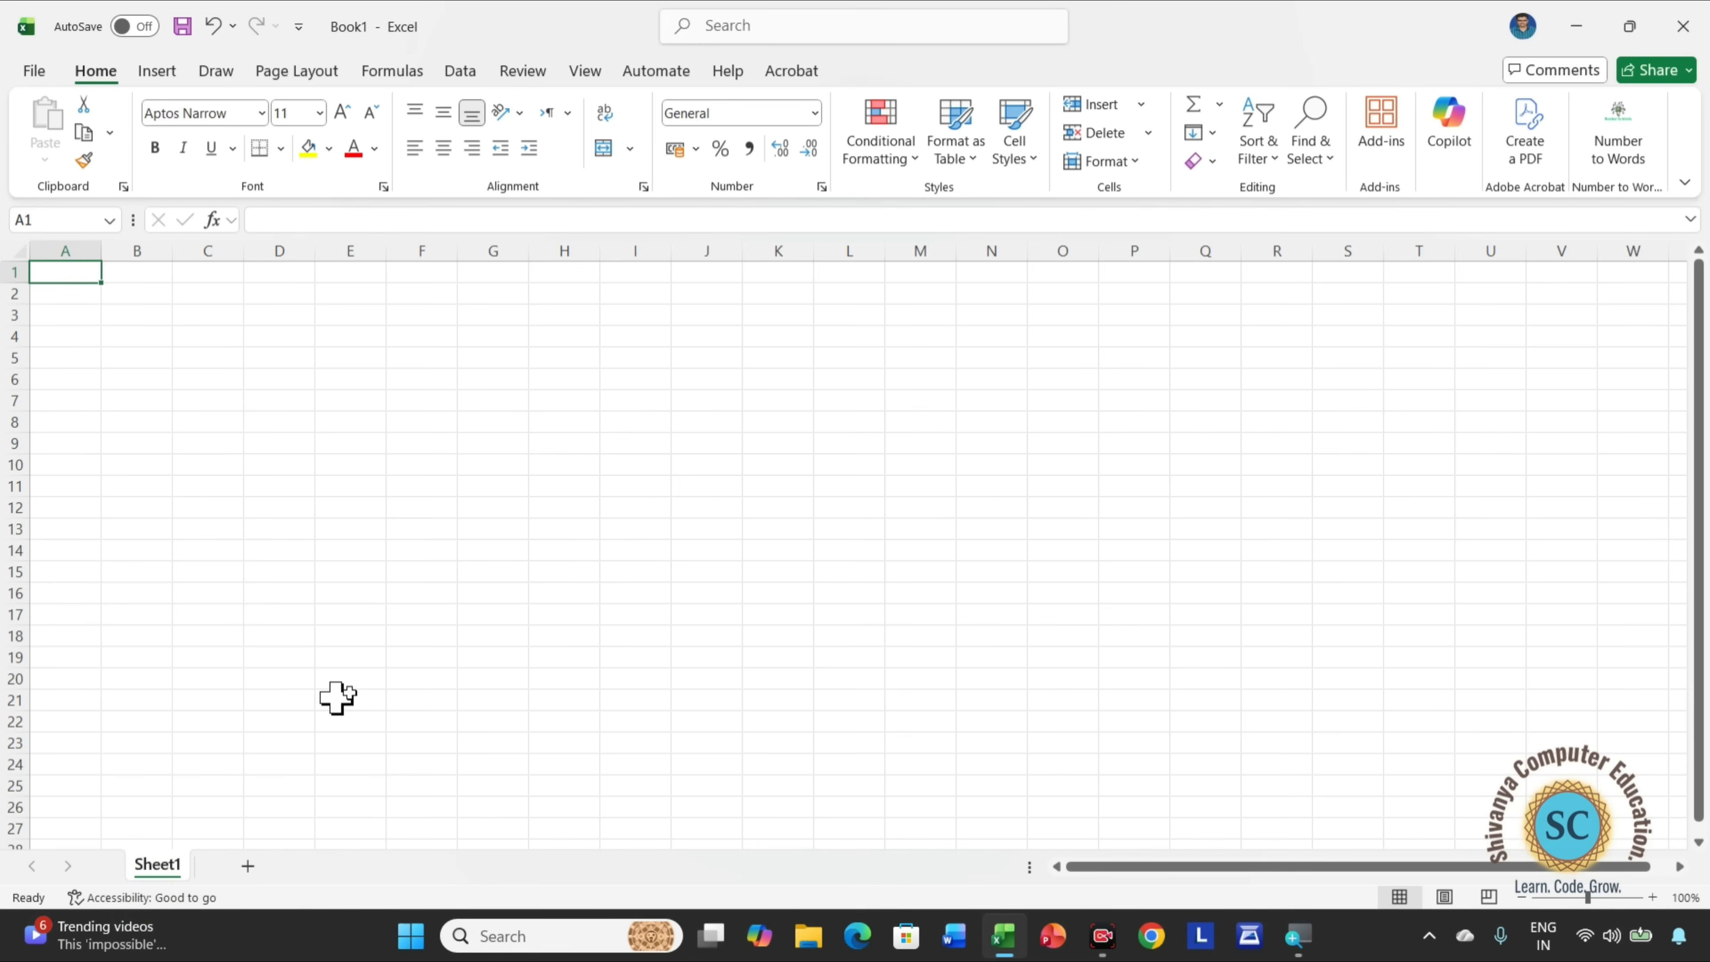
pyautogui.click(1138, 167)
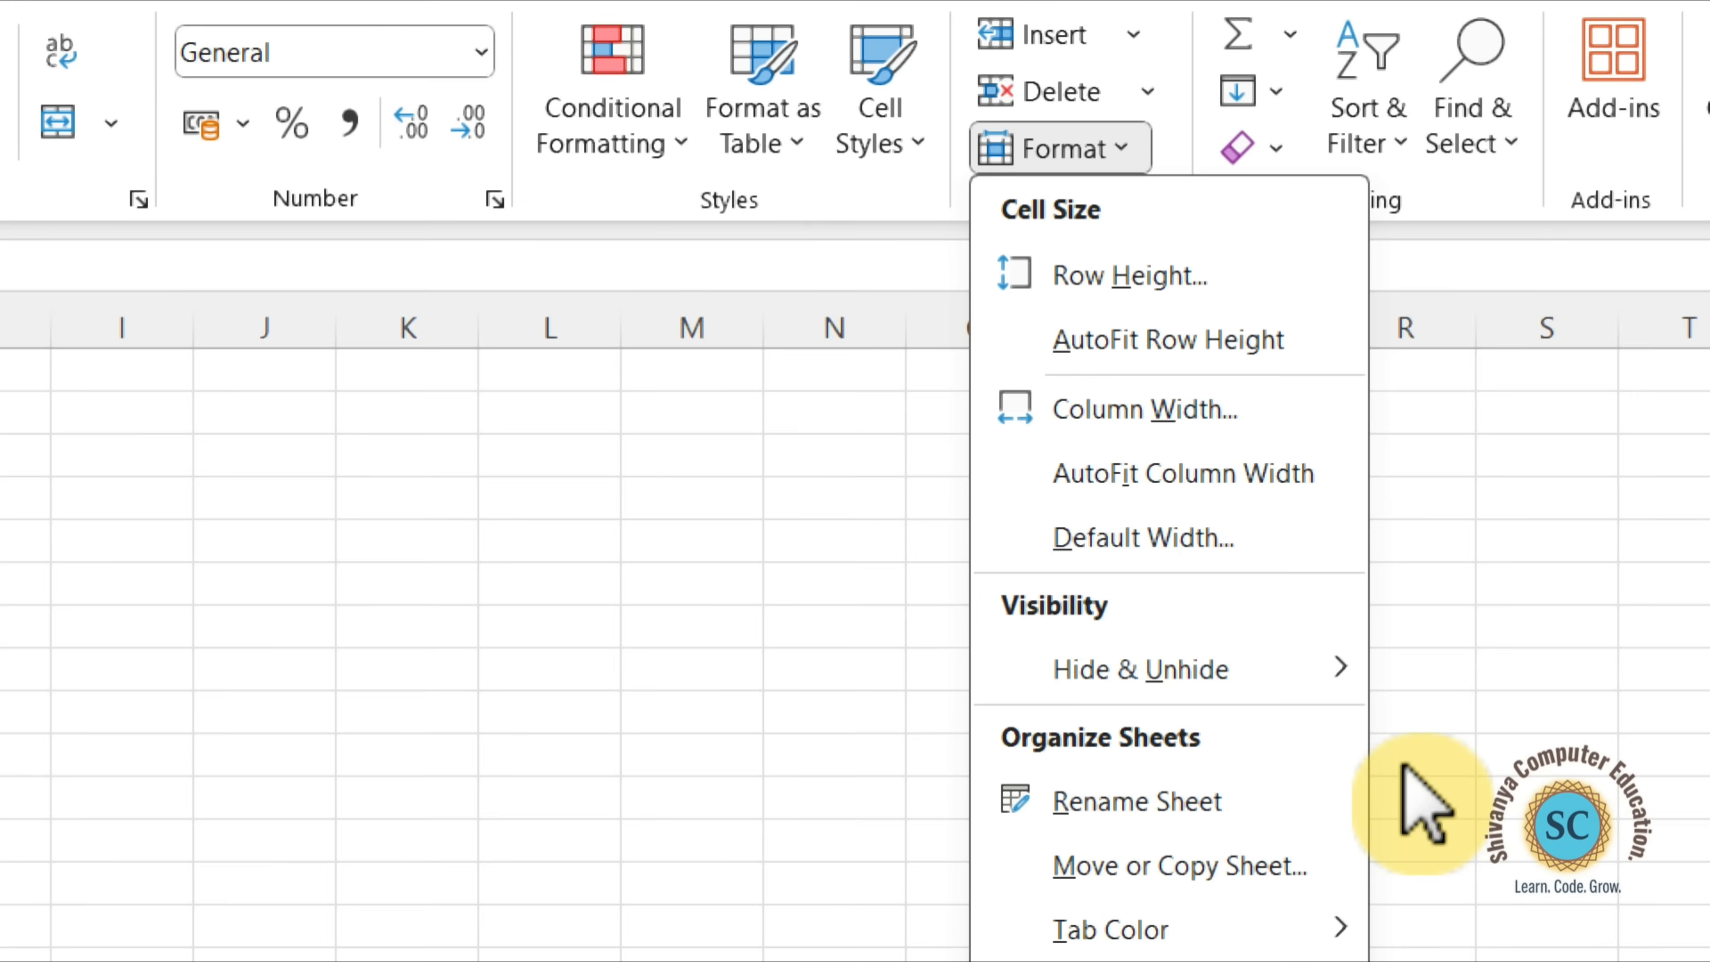
pyautogui.moveTo(1125, 414)
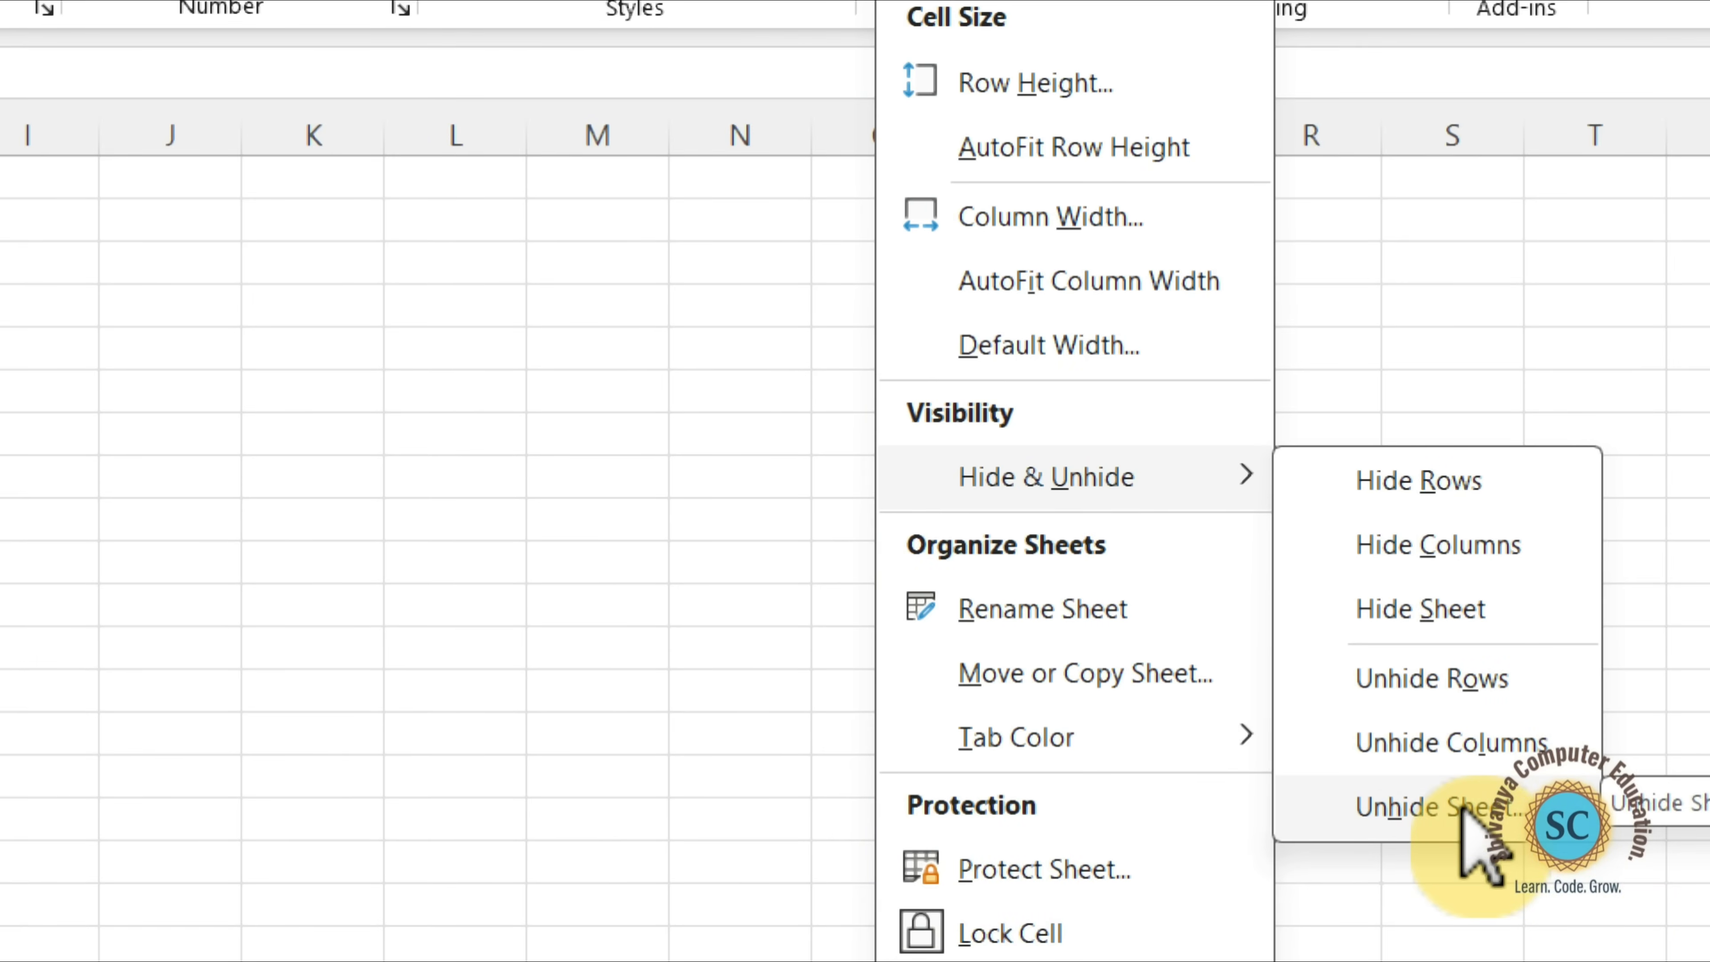
pyautogui.click(1496, 808)
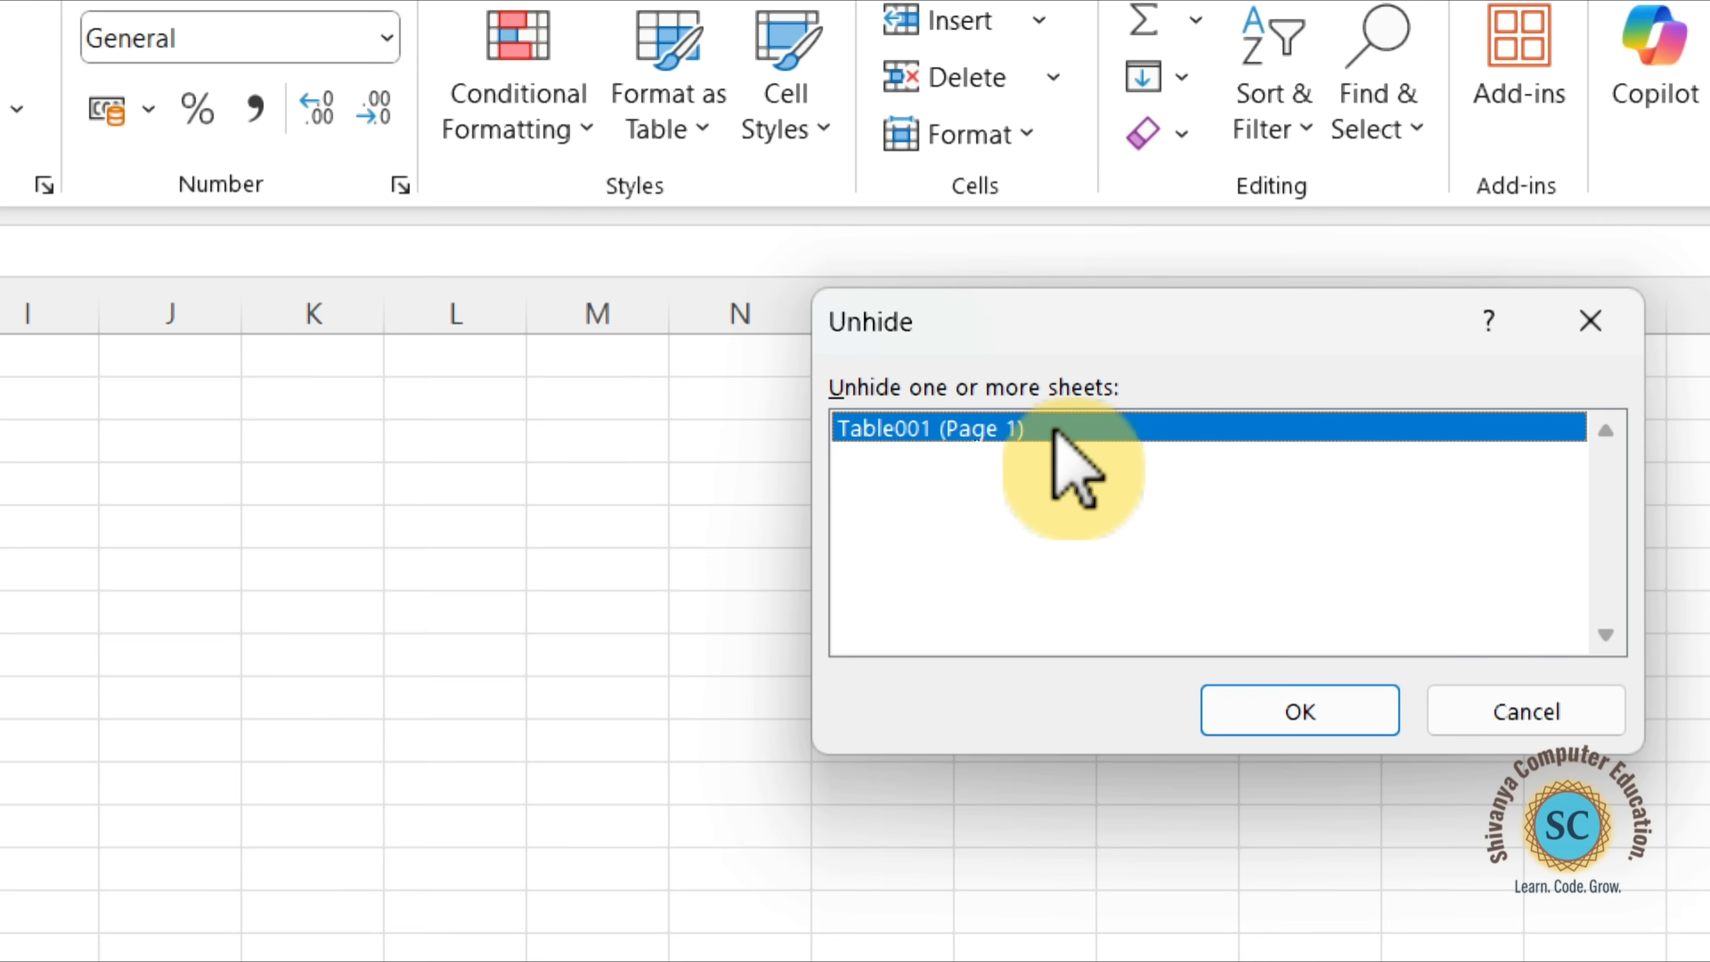
pyautogui.click(1309, 715)
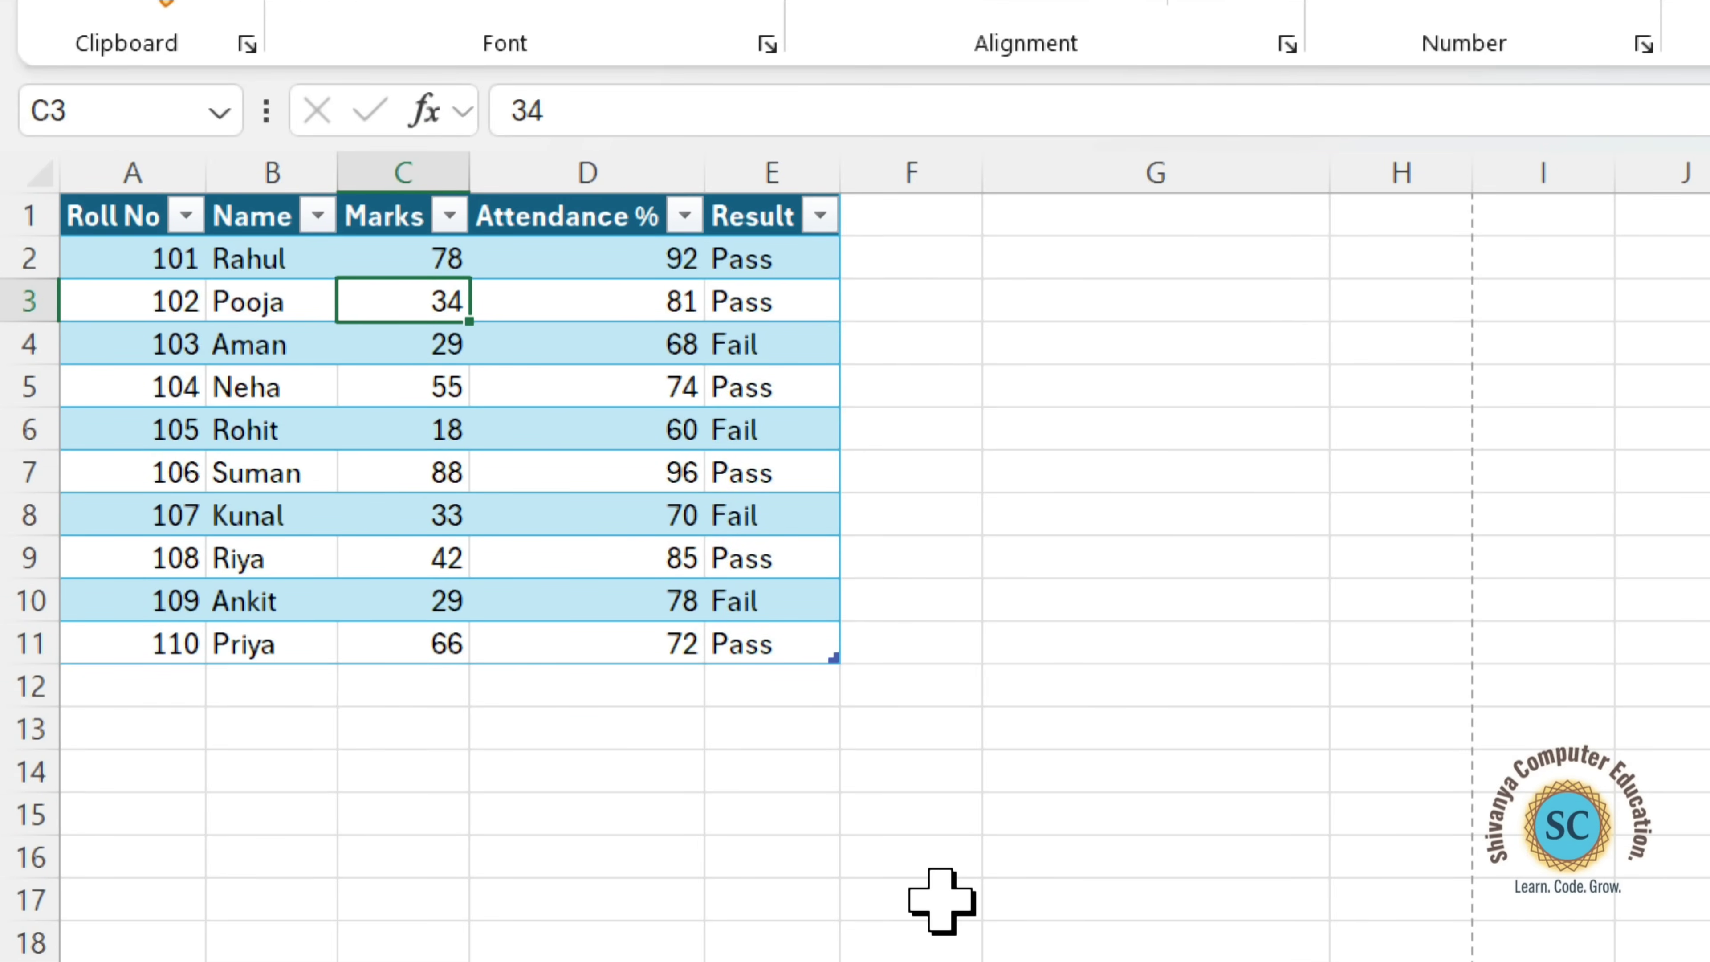
pyautogui.press('super+minus')
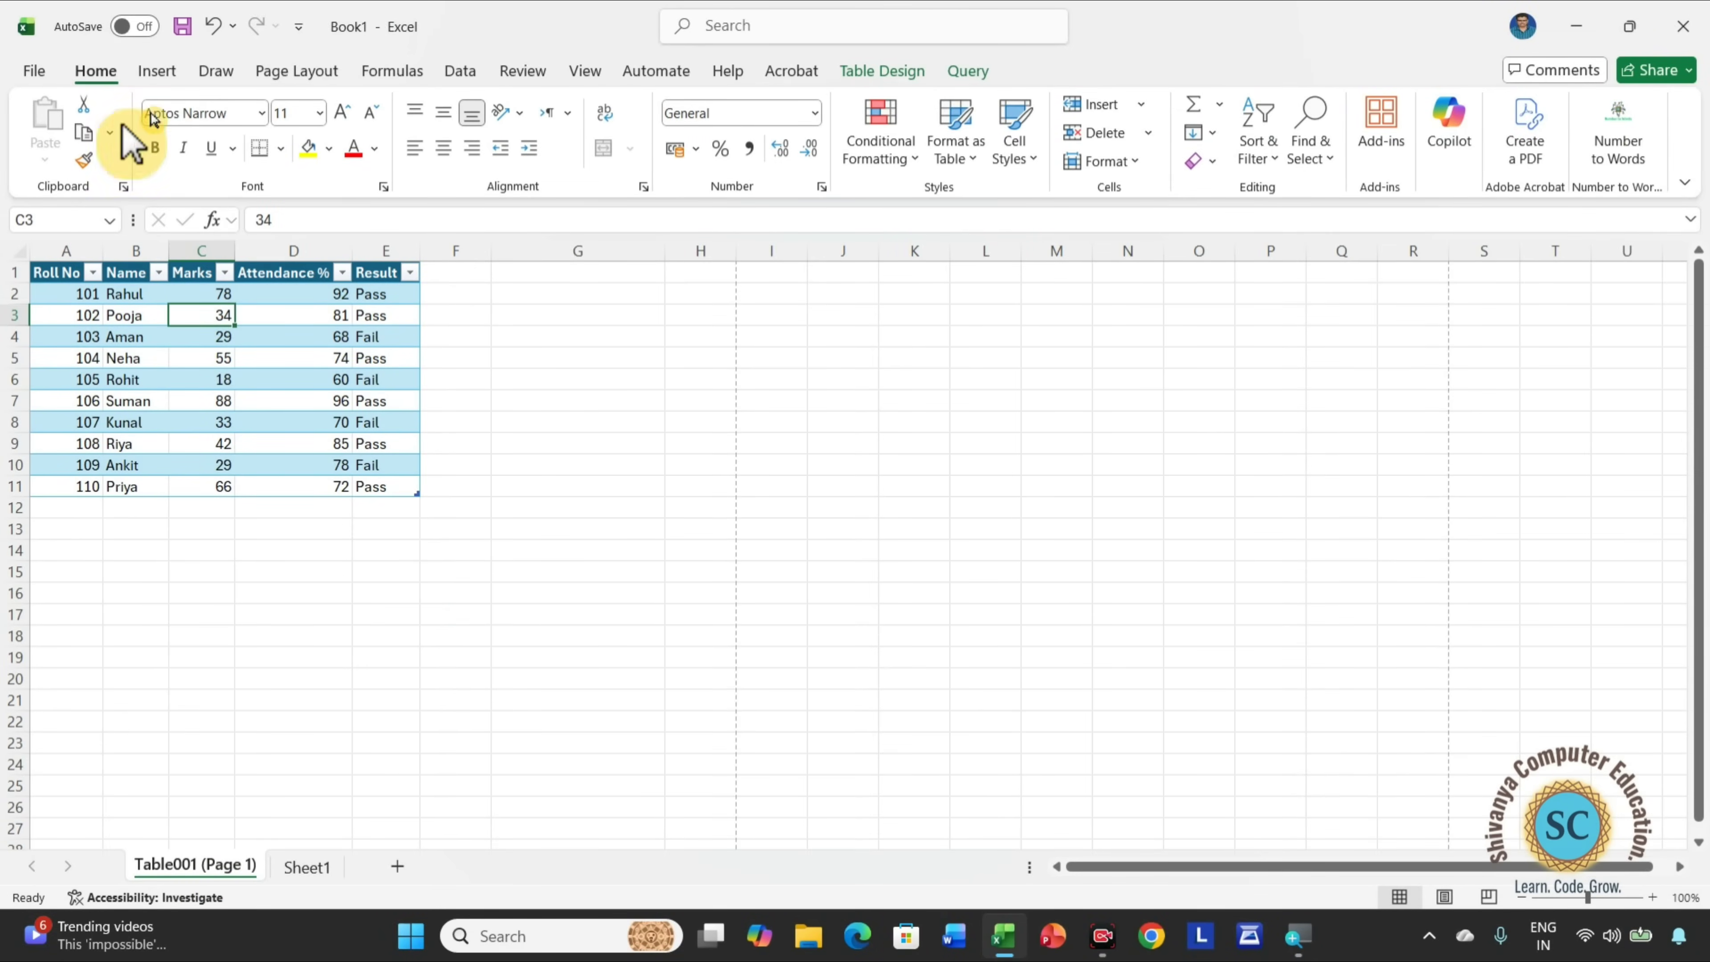
# Rename the sheet Table001 (Page 1) as "table 2".
pyautogui.click(1104, 160)
pyautogui.moveTo(1242, 435)
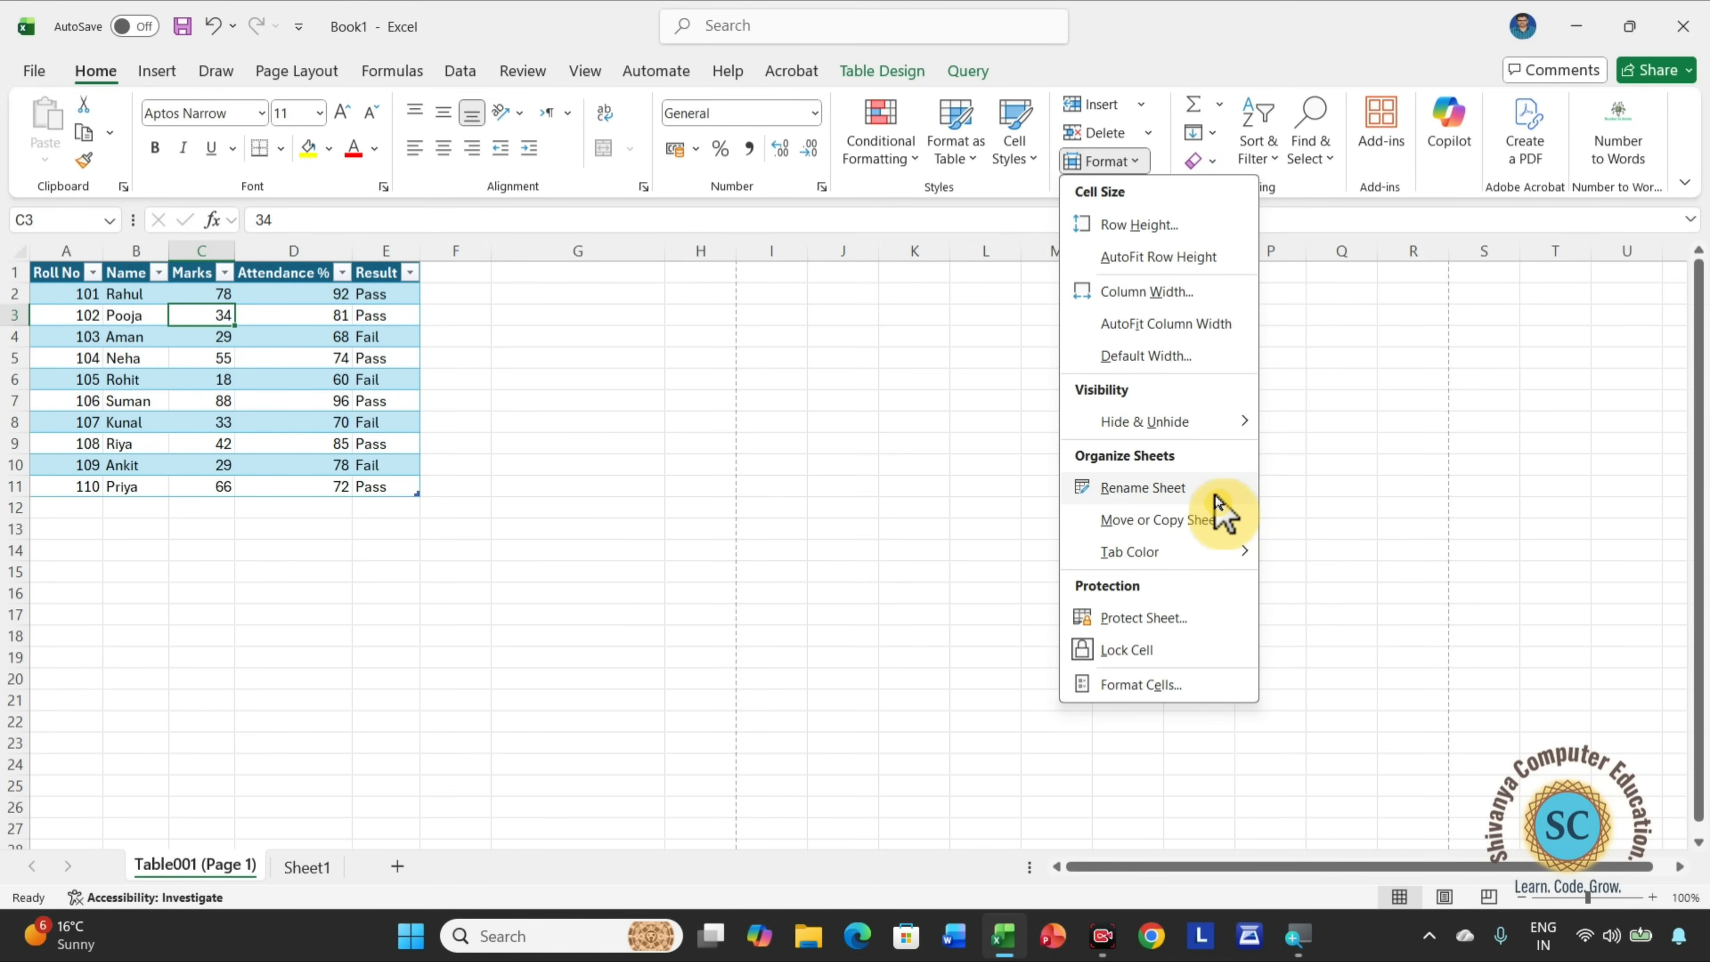
pyautogui.click(1215, 496)
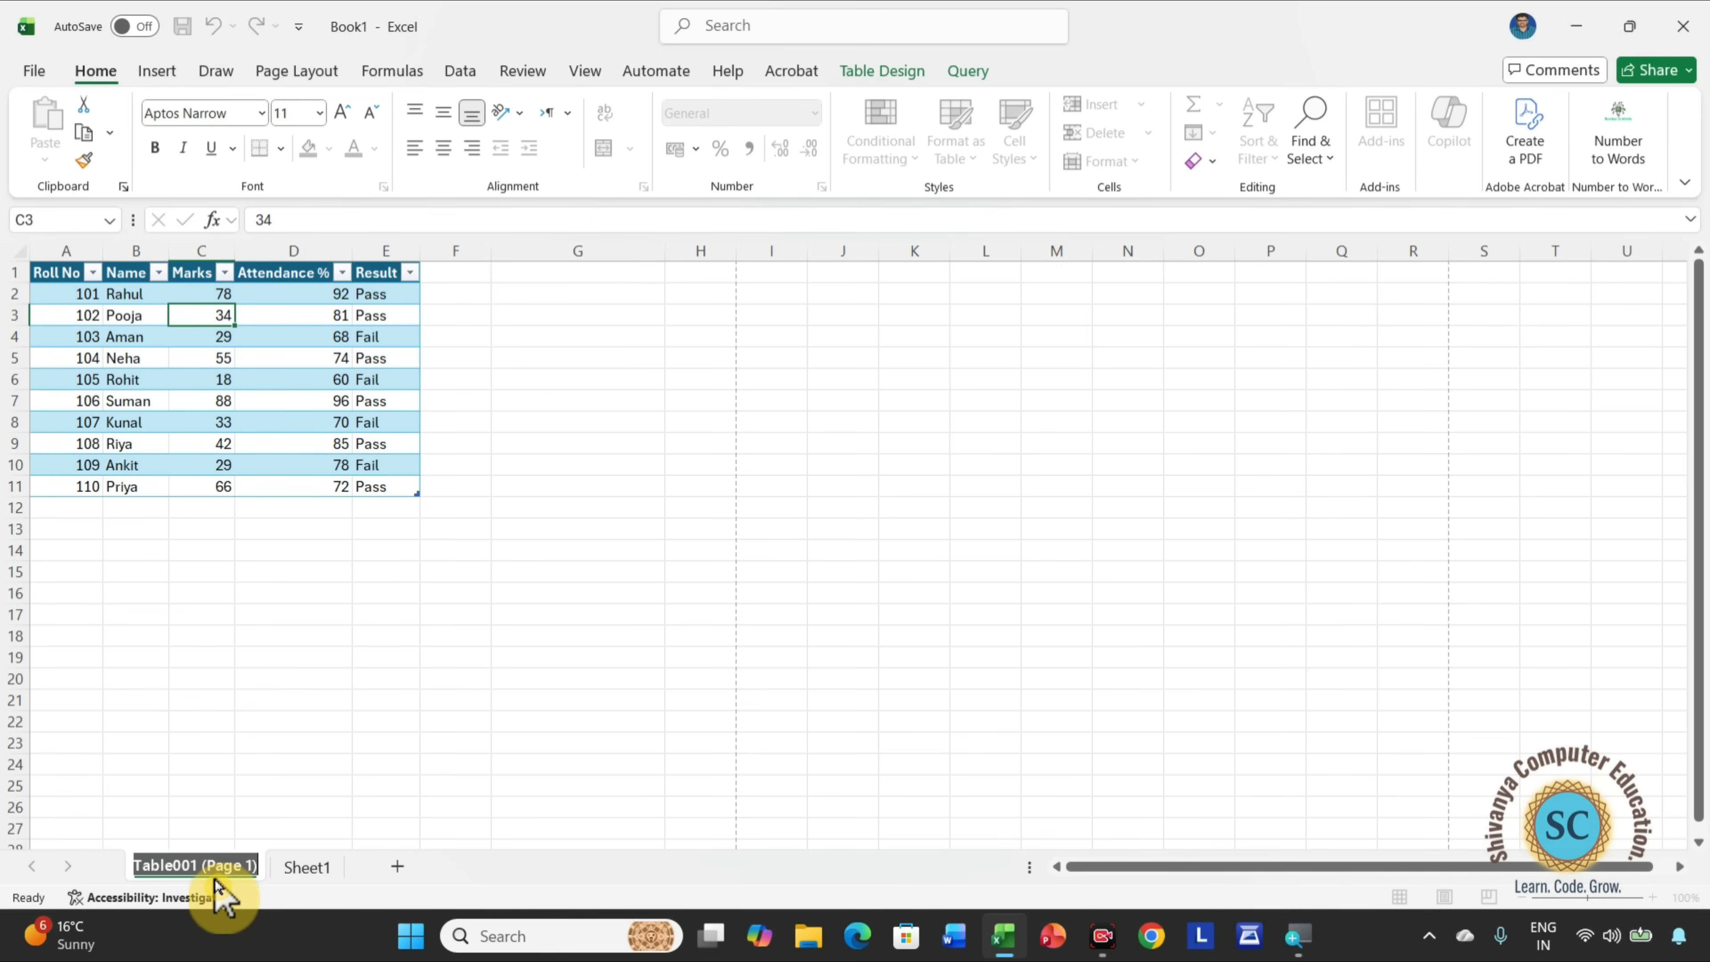
pyautogui.press('super+equal')
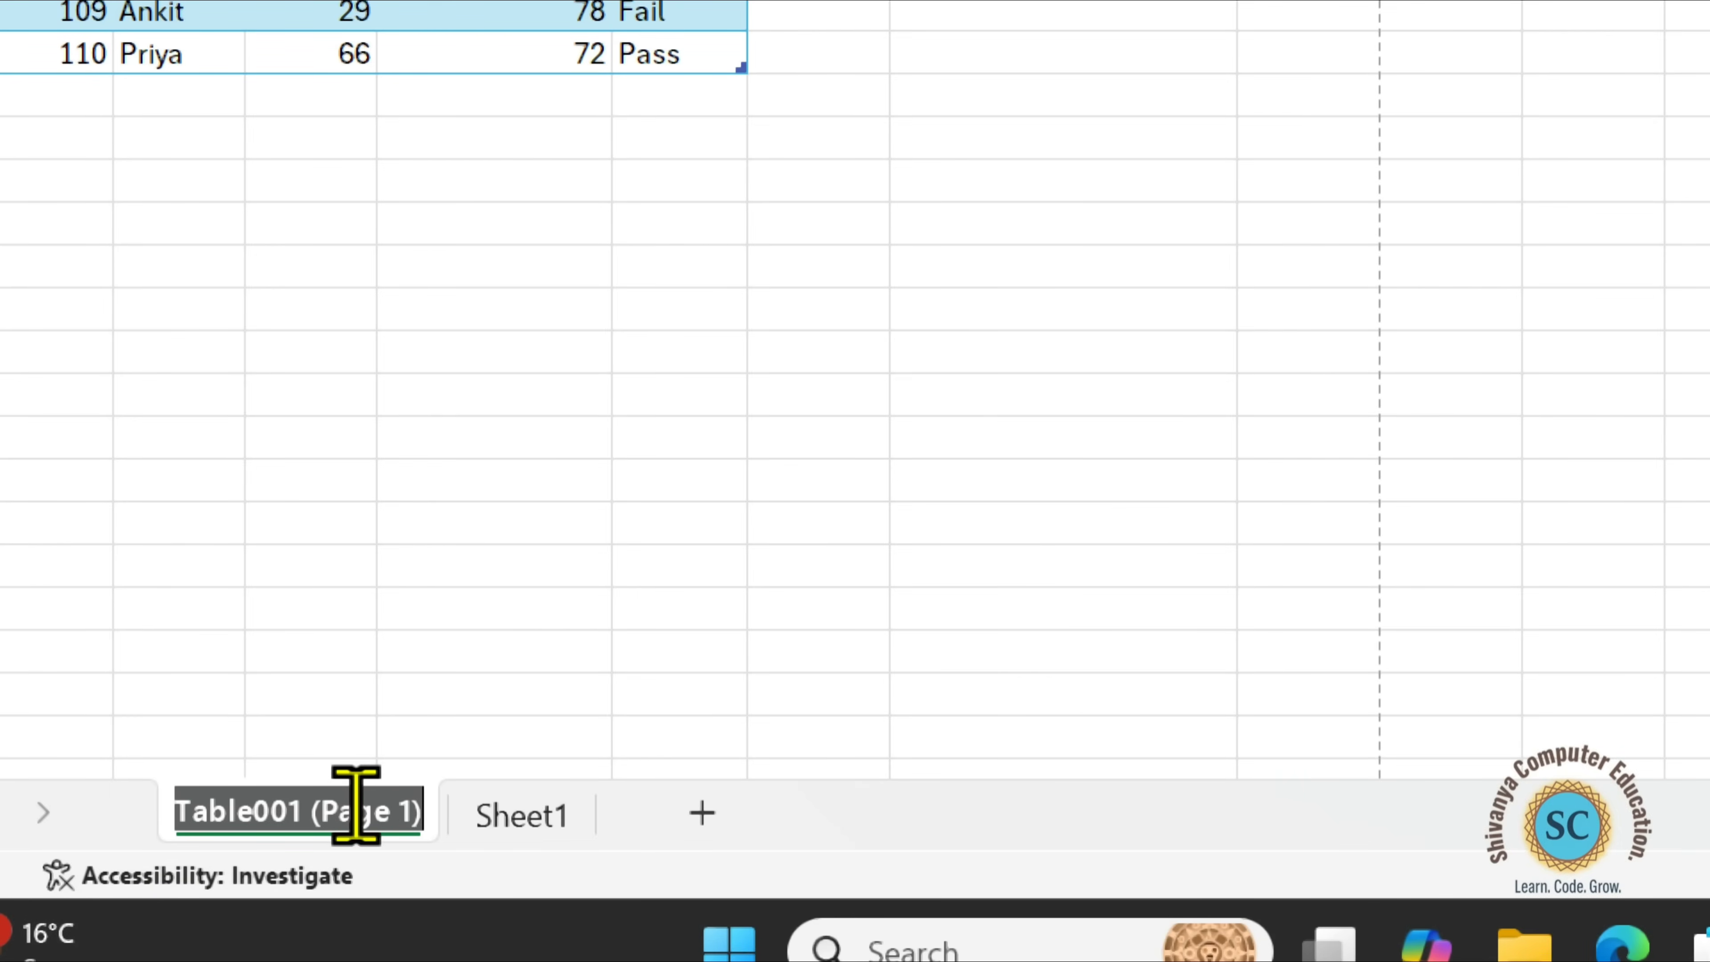
pyautogui.press('BackSpace')
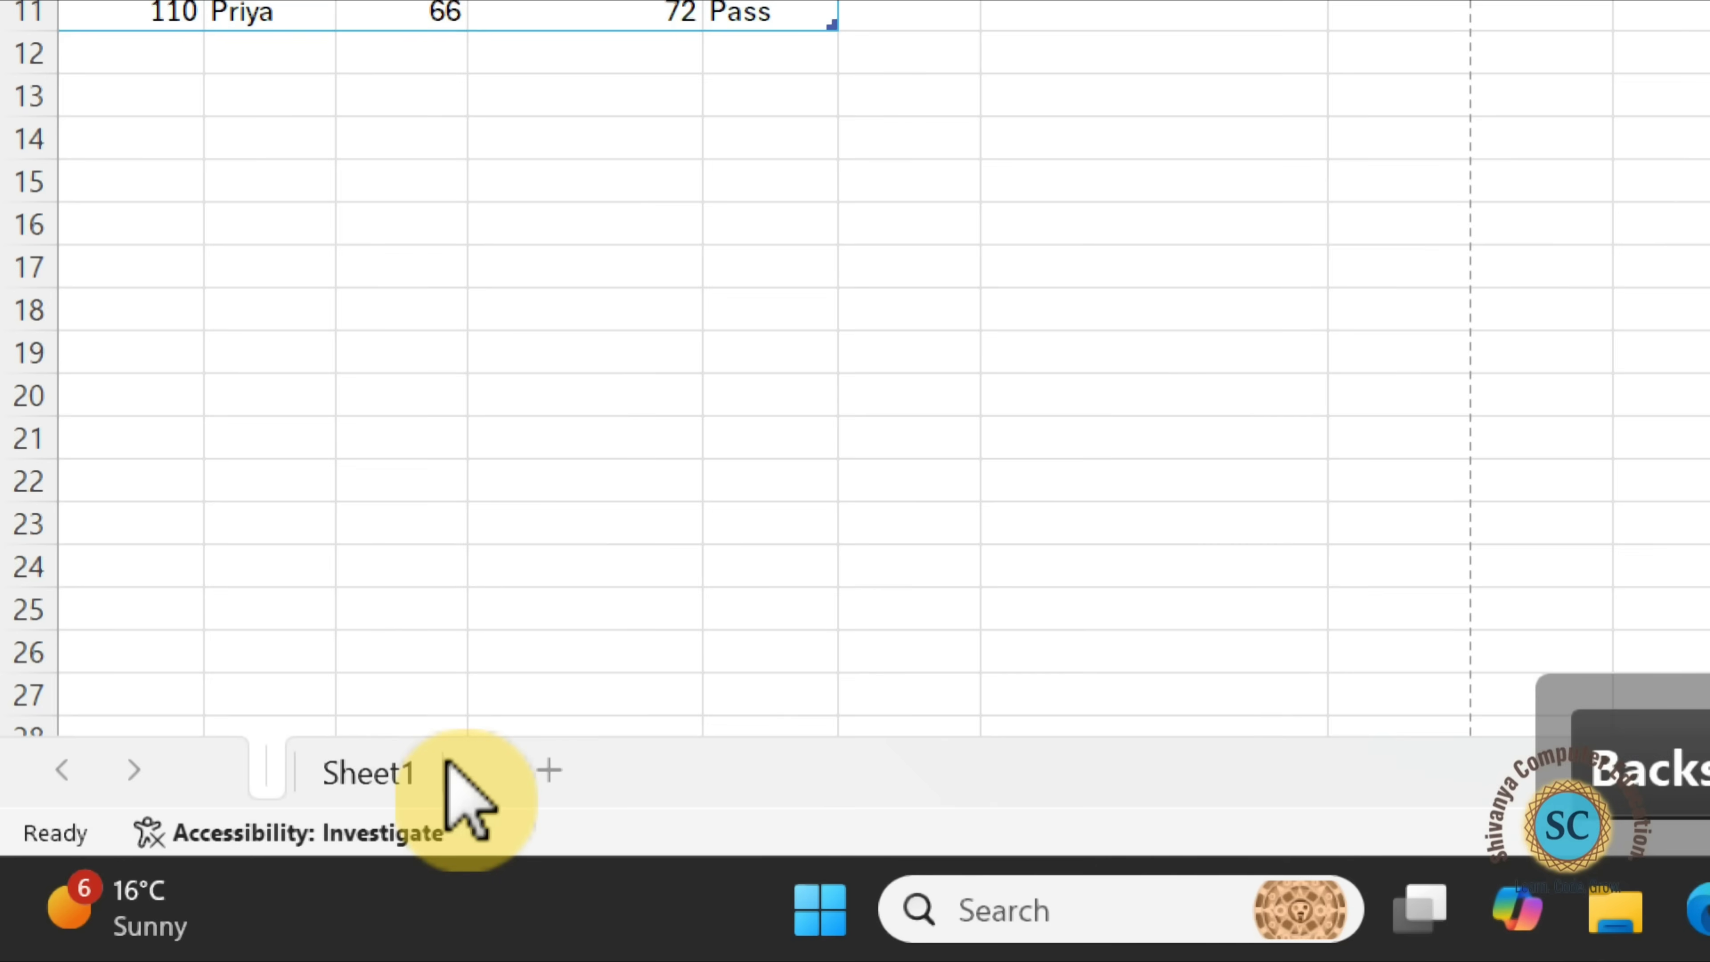
pyautogui.write('t')
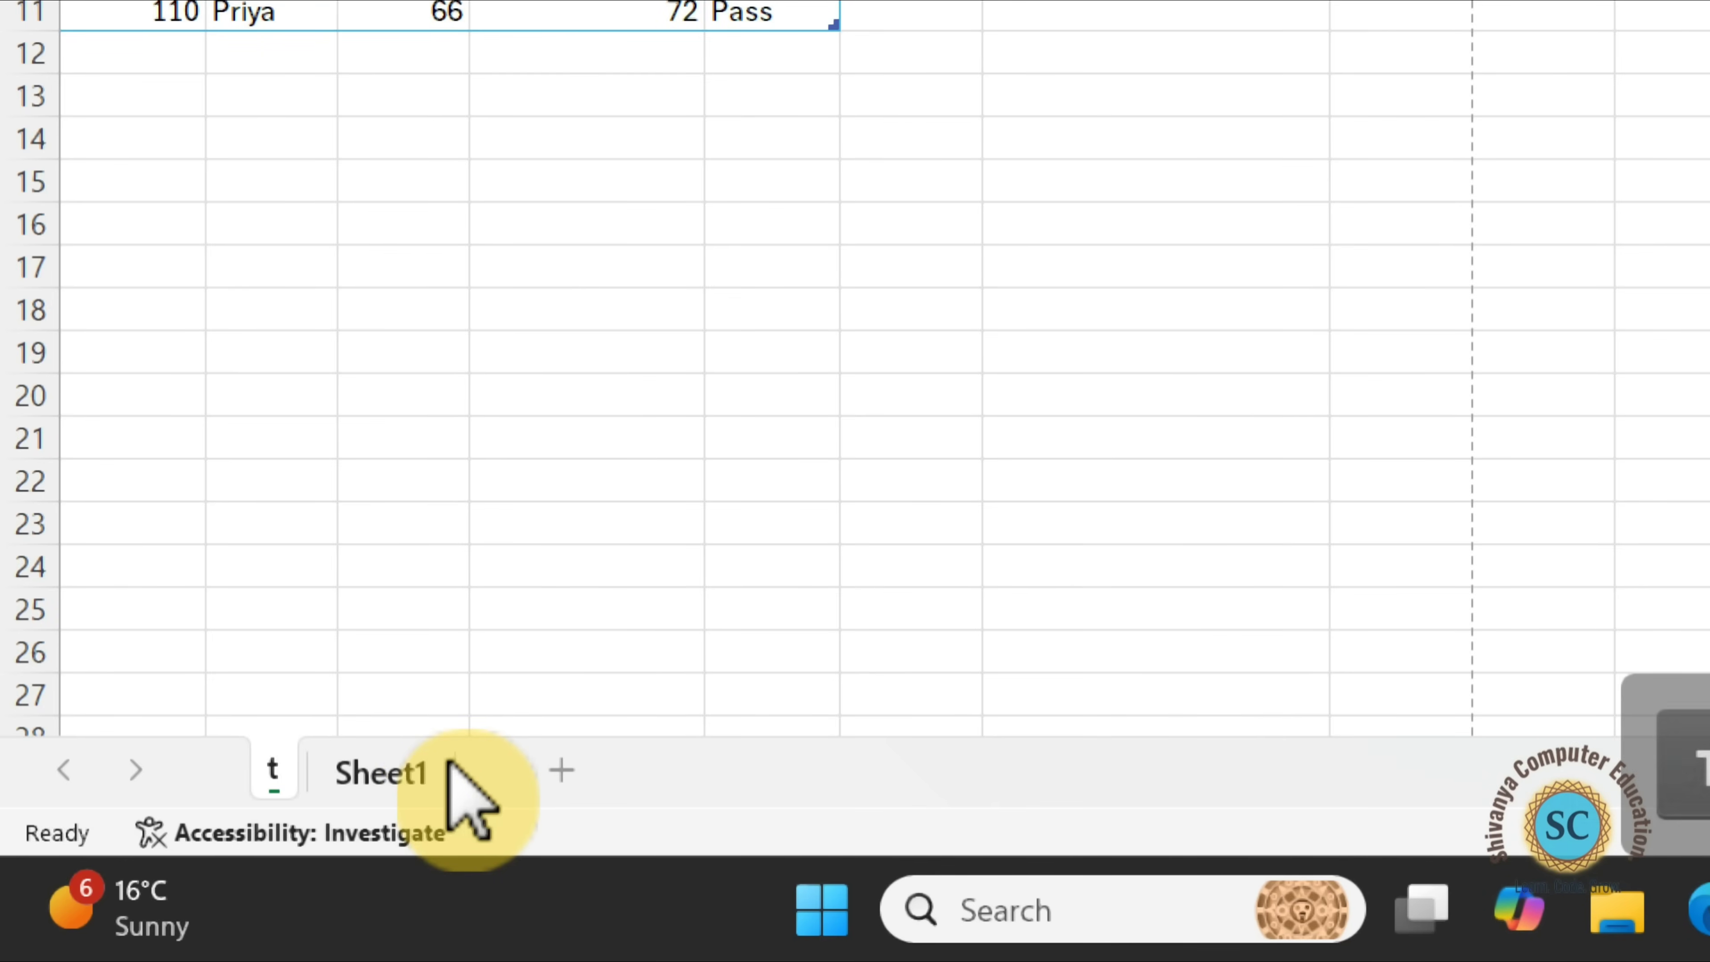
pyautogui.write('abl')
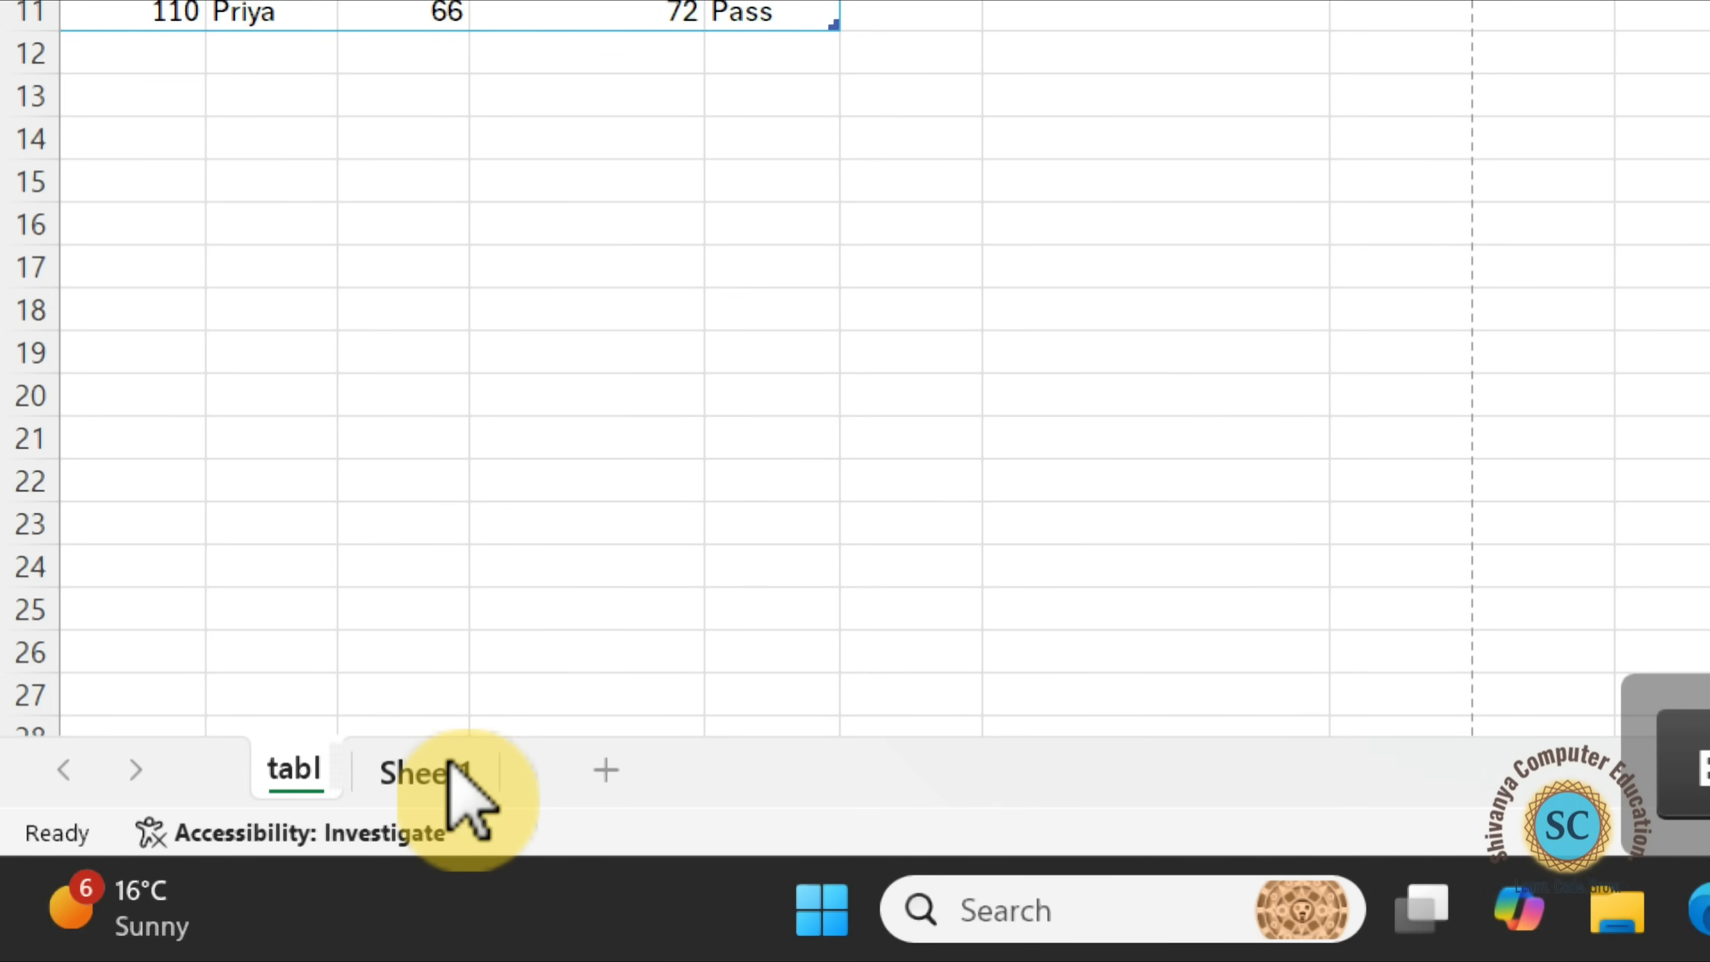
pyautogui.write('e 2')
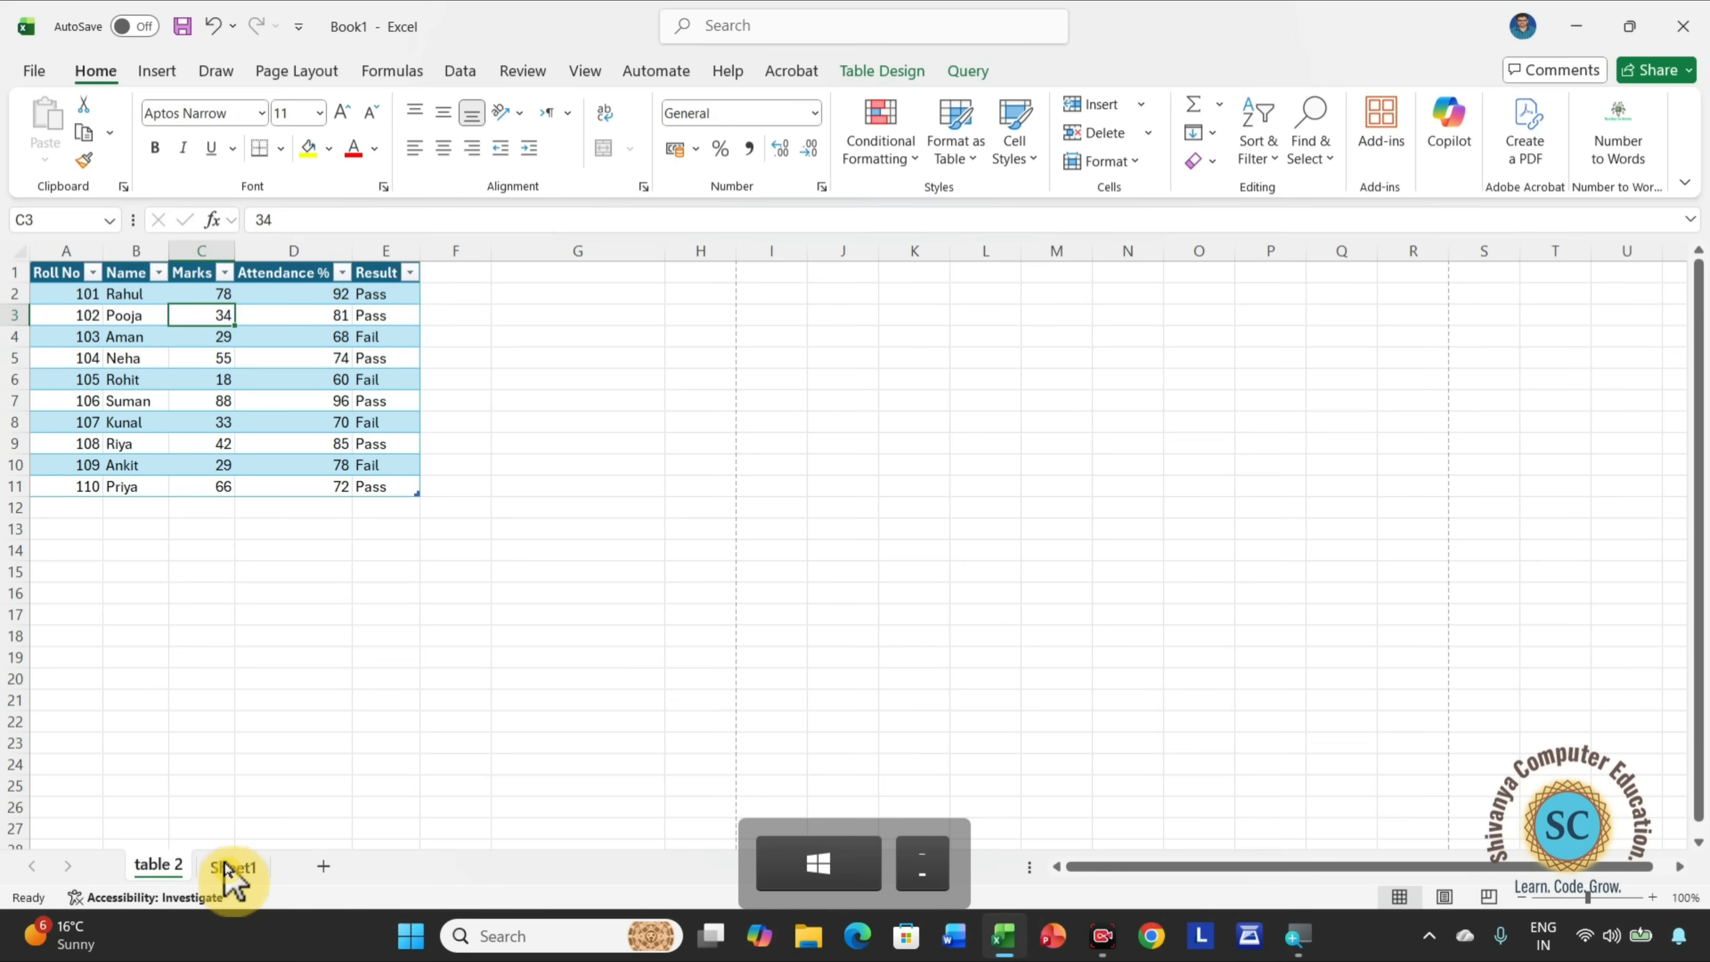
pyautogui.press('Return')
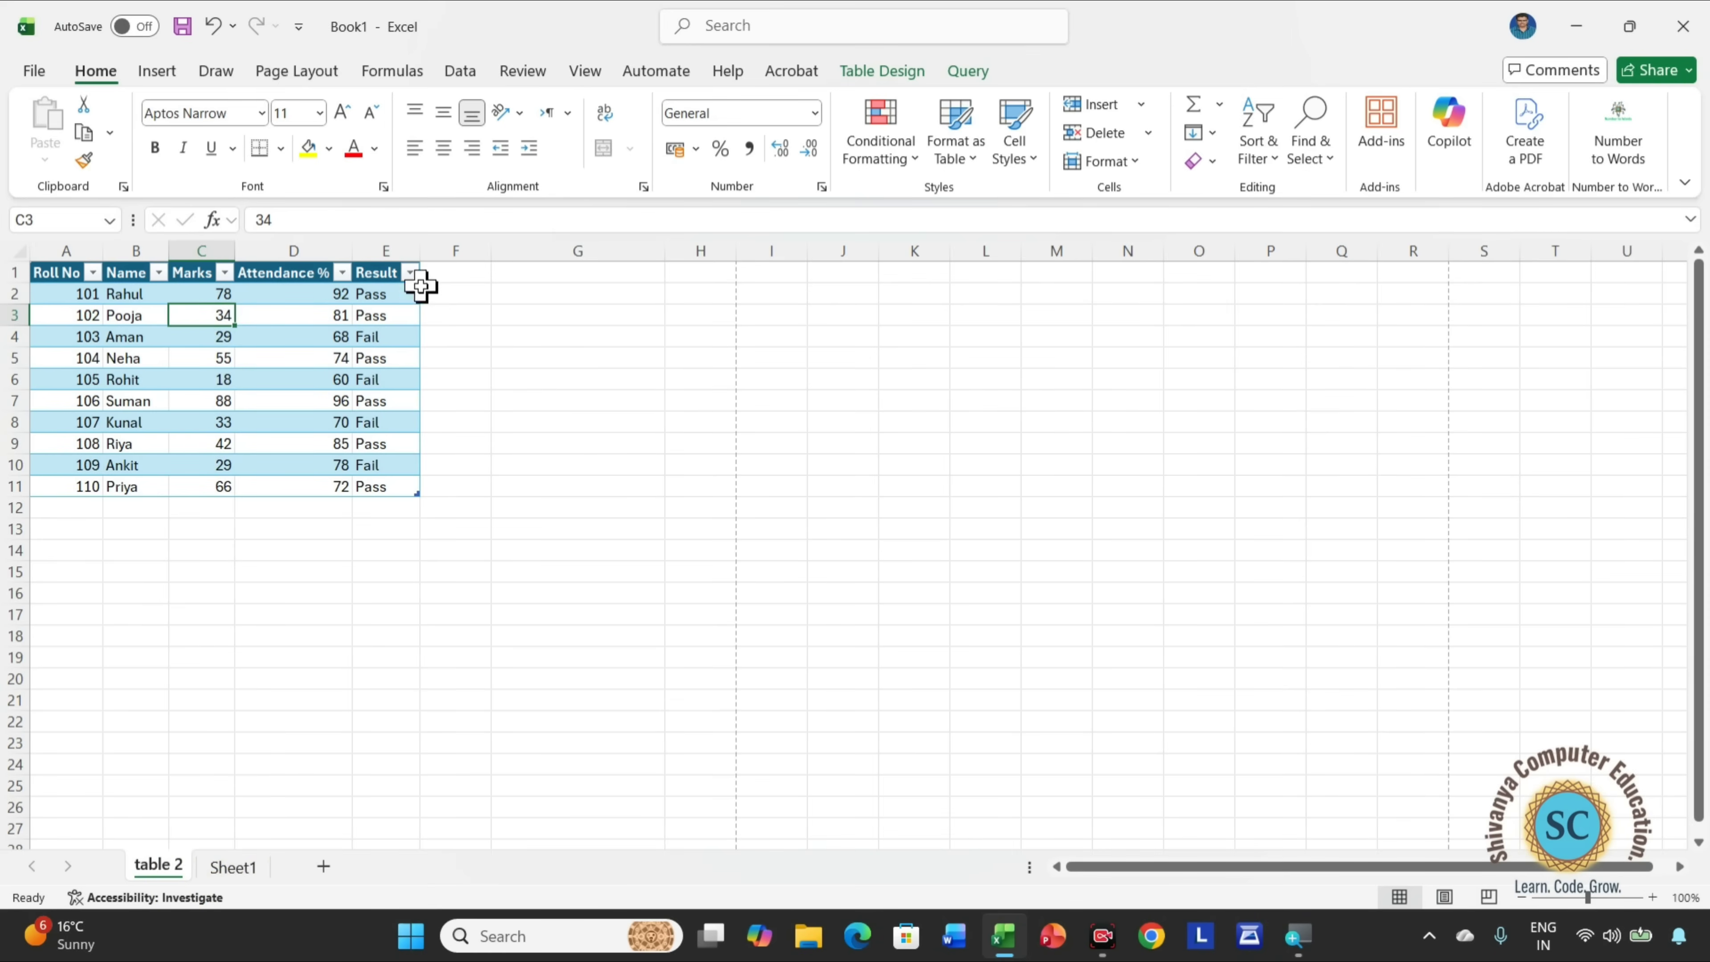
# Create a copy of the table 2 sheet at the end of Book1.
pyautogui.click(1123, 165)
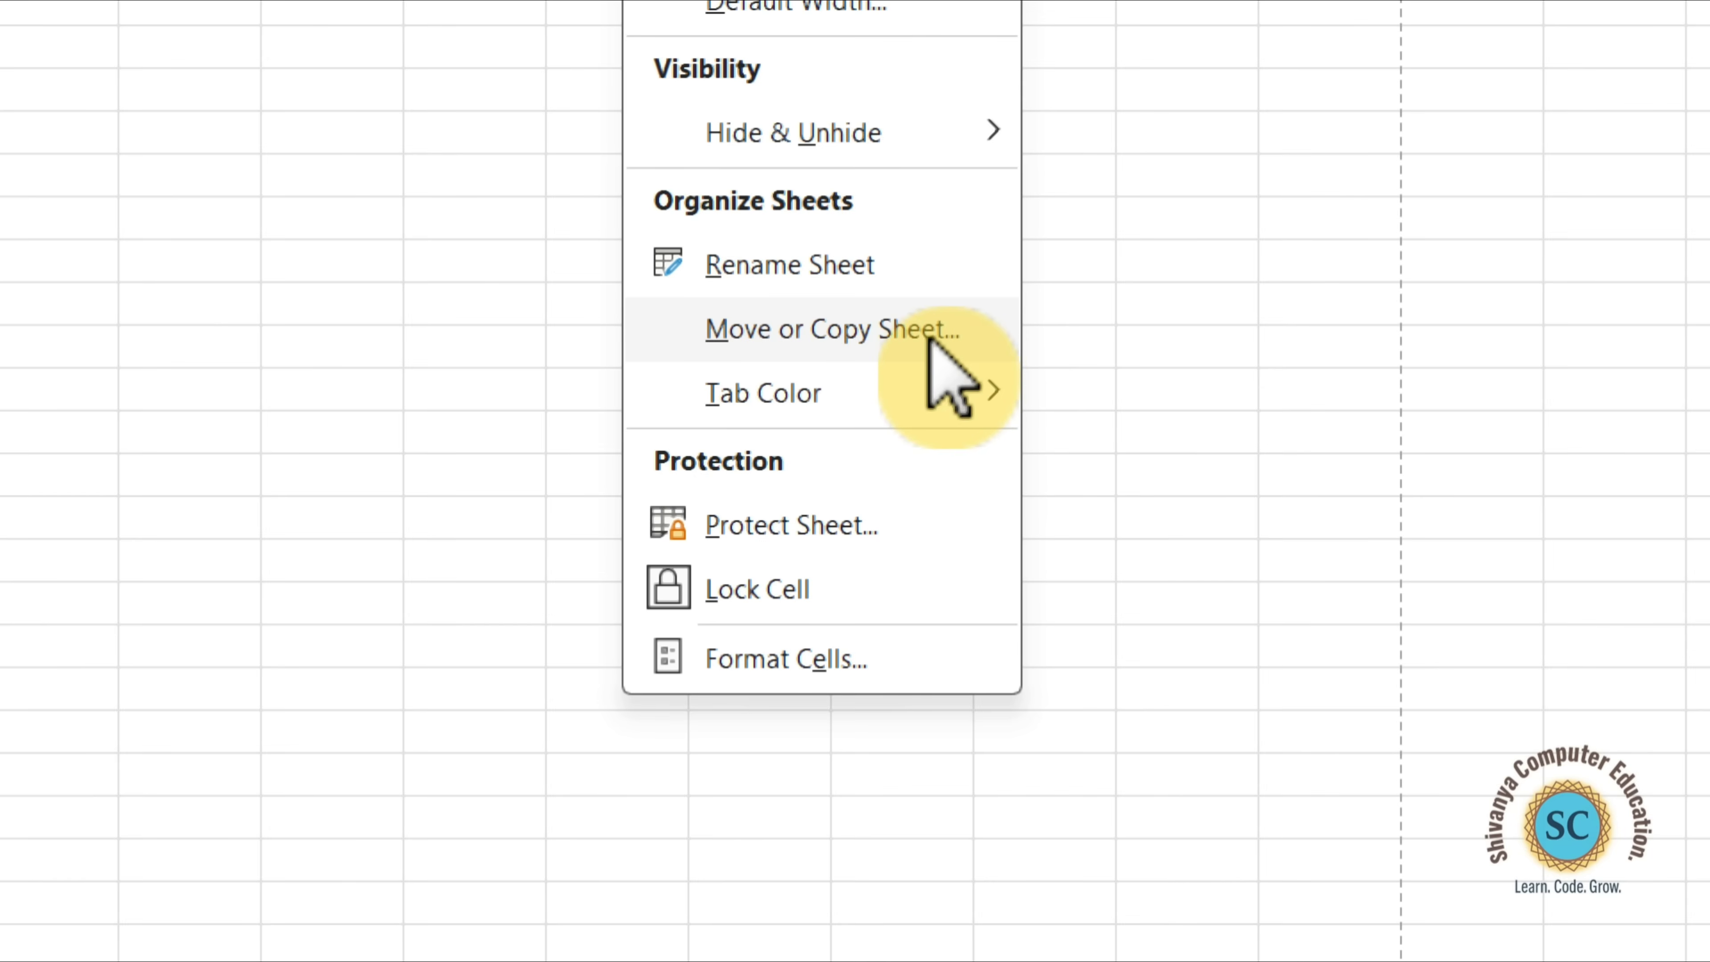
pyautogui.click(867, 335)
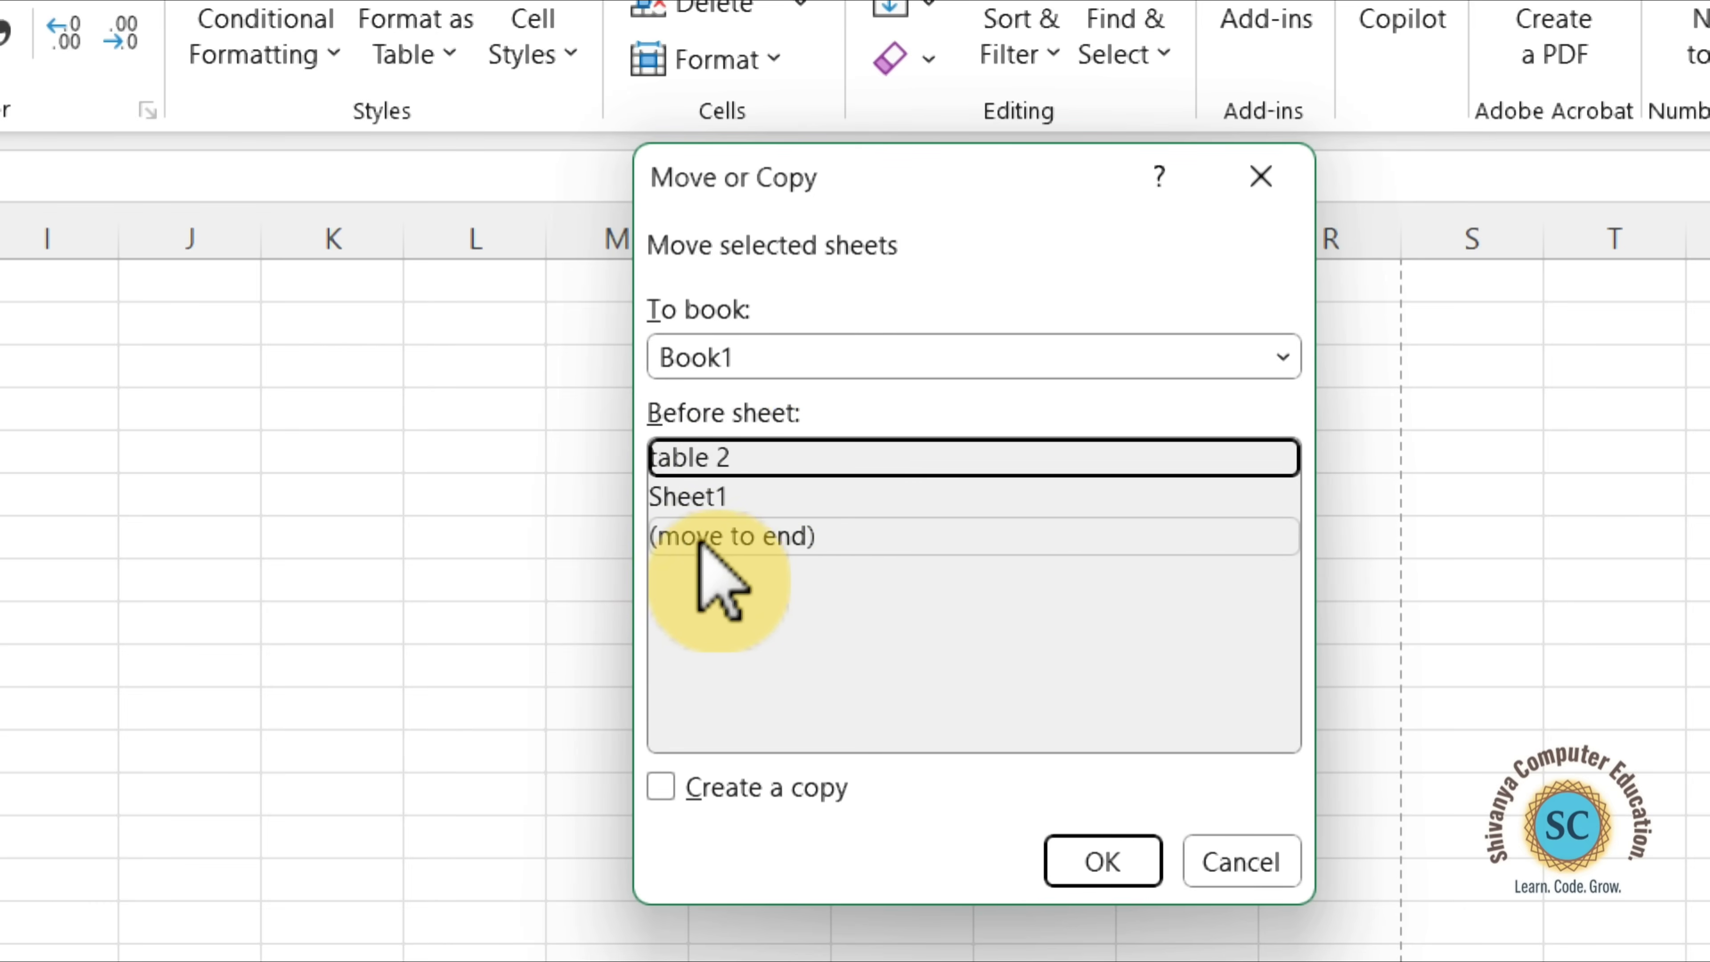
pyautogui.click(781, 538)
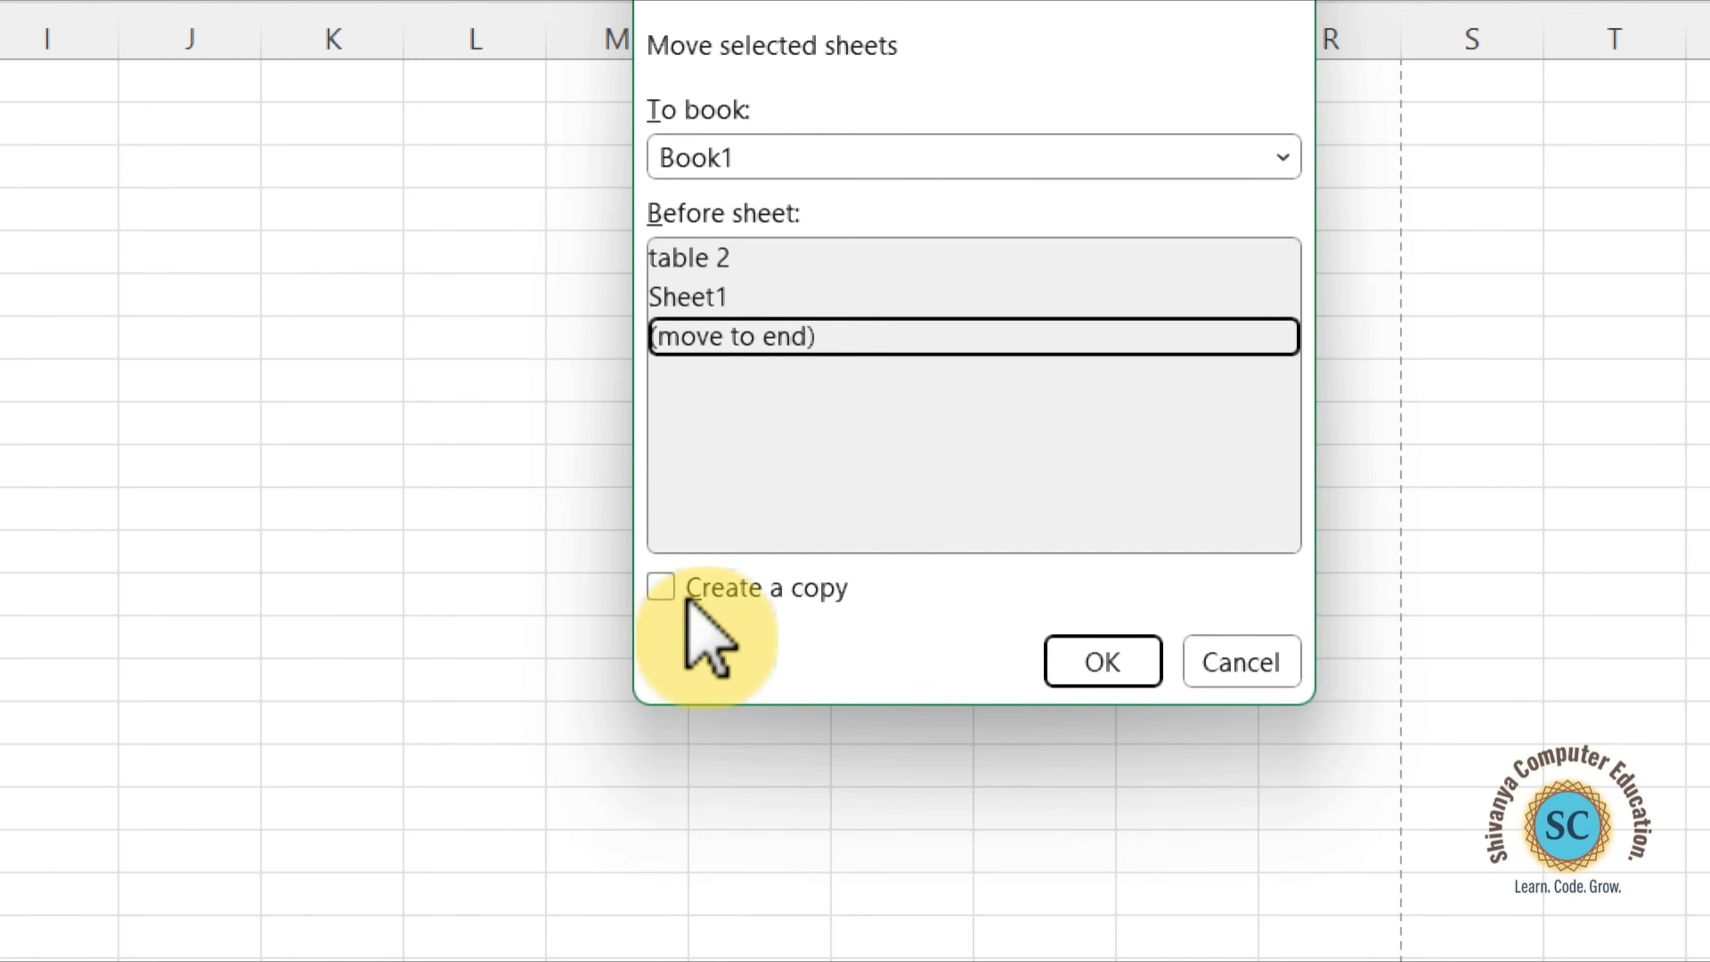
pyautogui.click(688, 592)
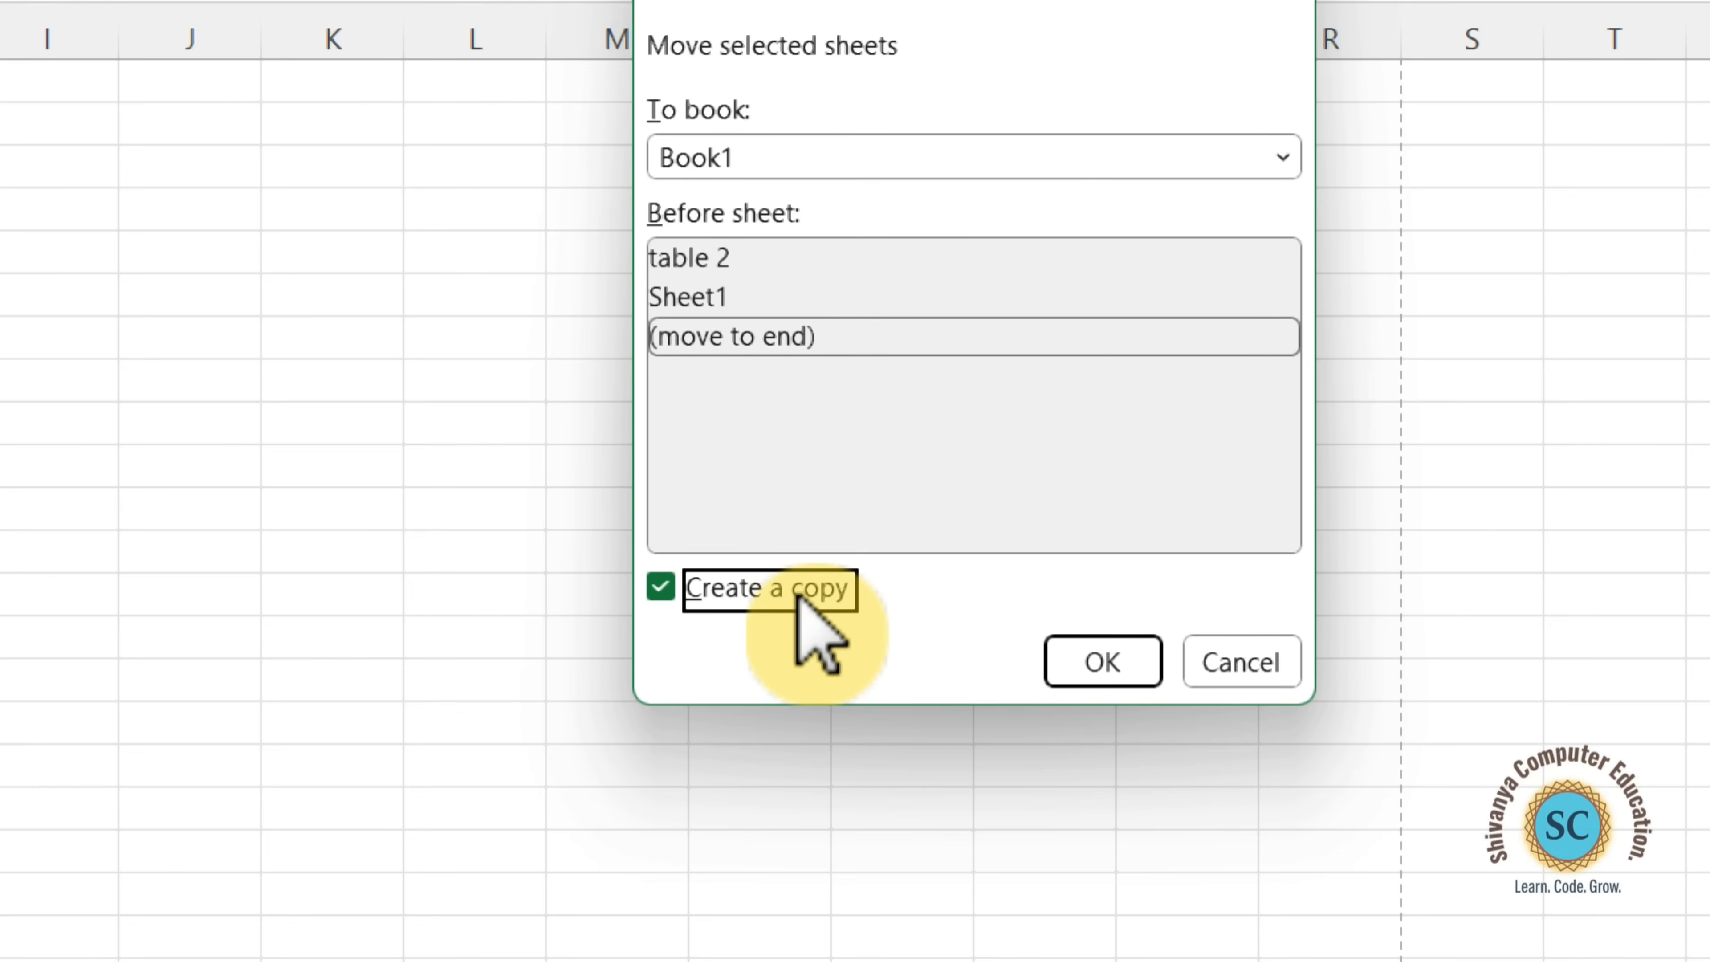
pyautogui.click(1086, 667)
pyautogui.hscroll(-5, 103, 836)
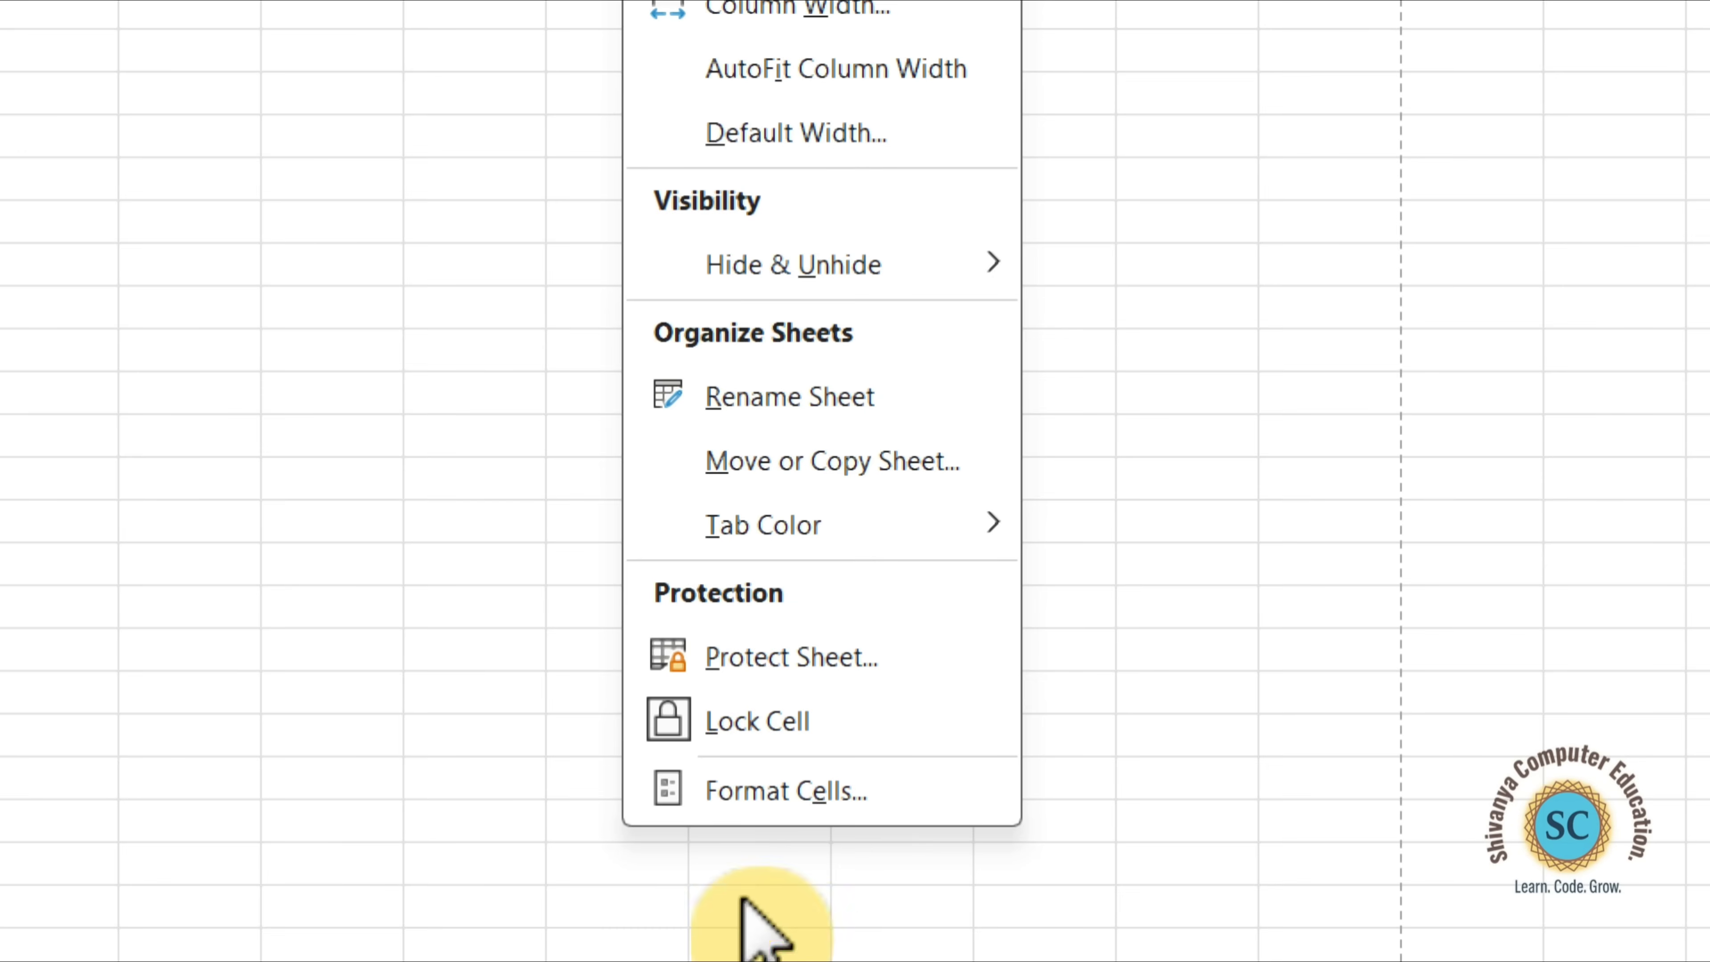
# Set the current sheet's tab colour to the standard red.
pyautogui.moveTo(850, 562)
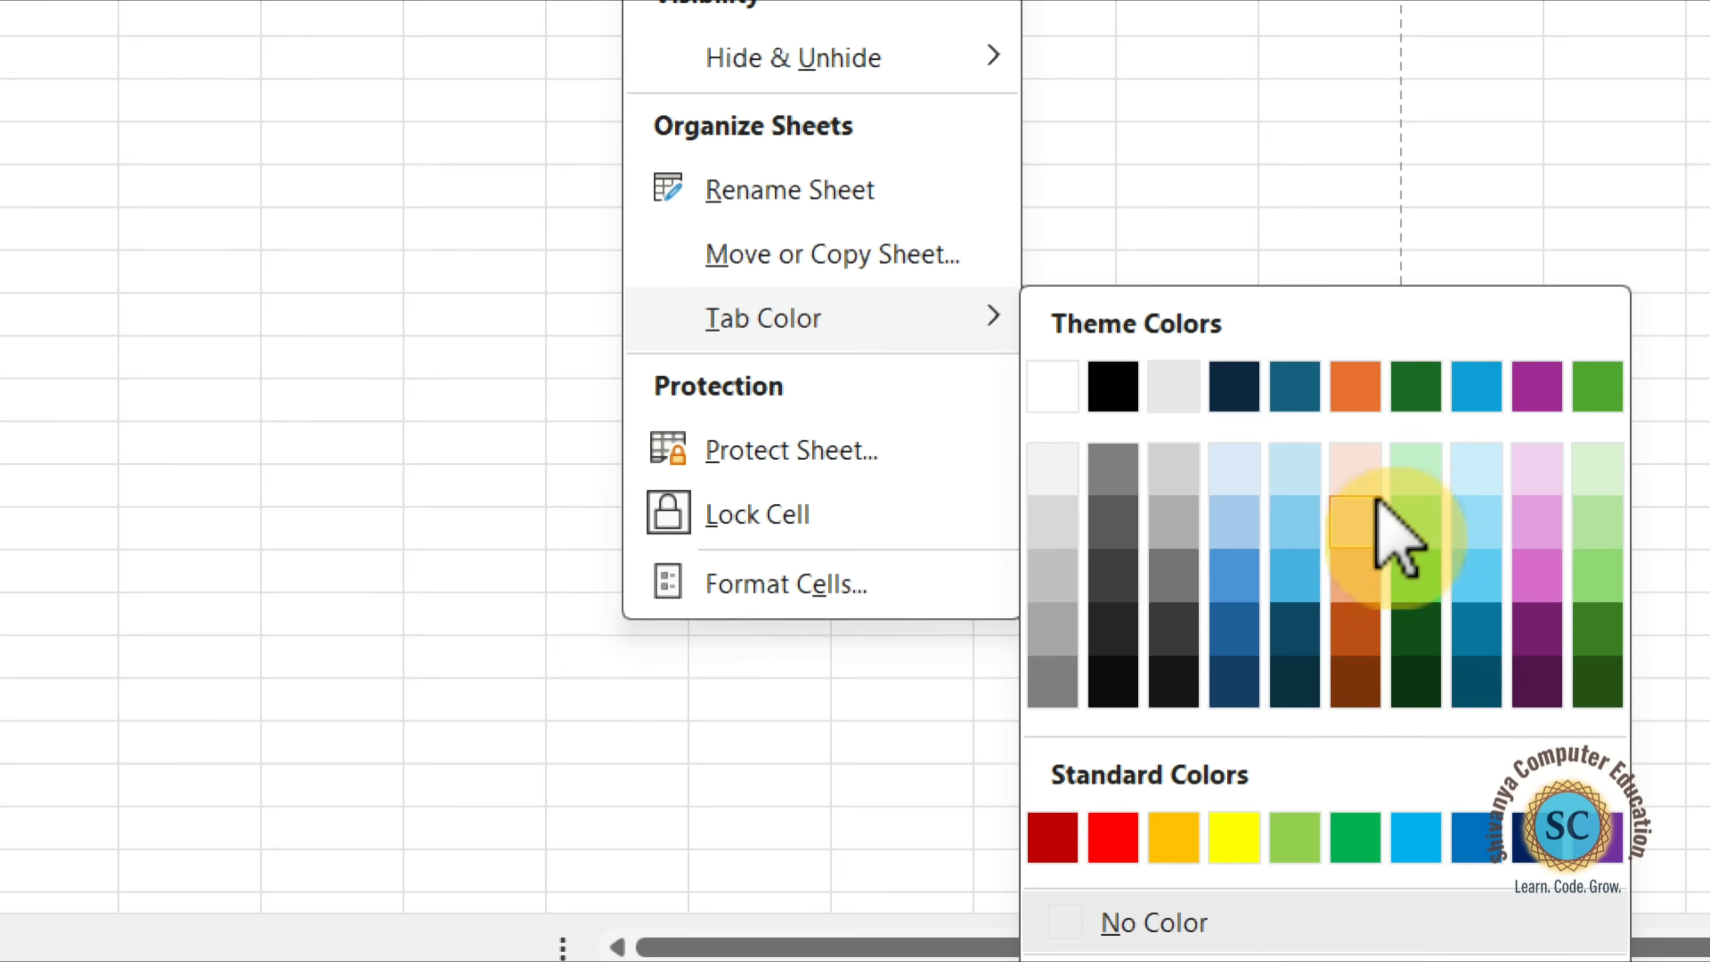
pyautogui.click(1111, 820)
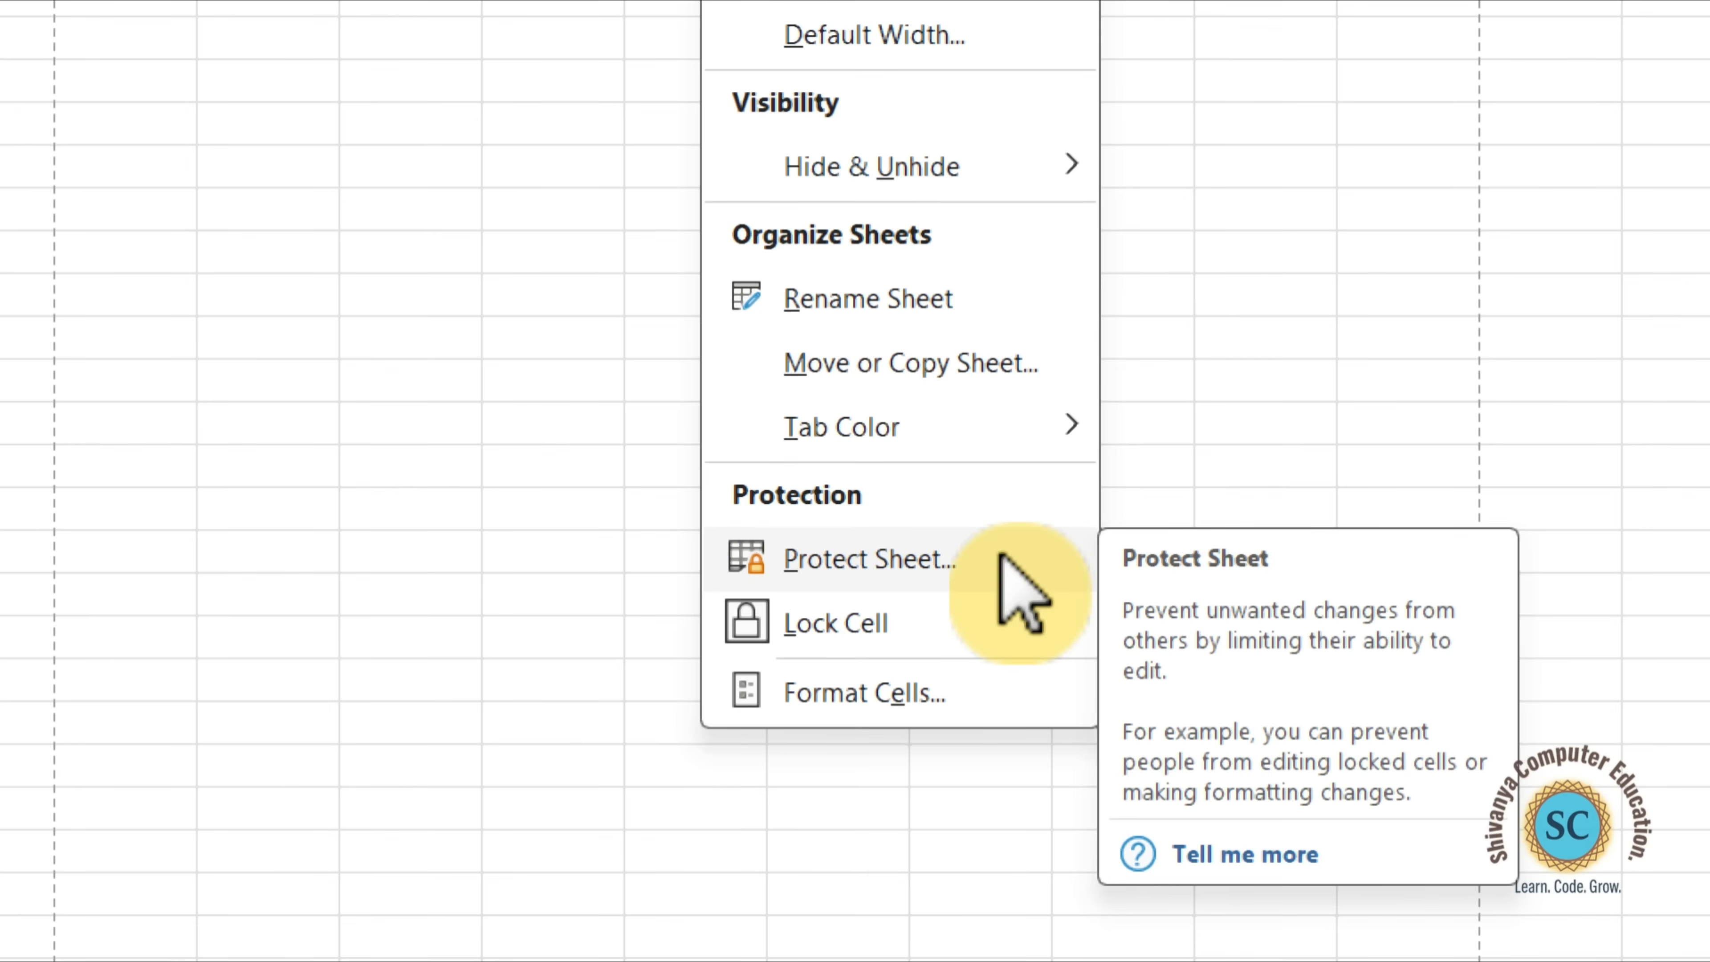
# Protect the table 2 sheet with a password, allowing users only to select locked and unlocked cells, and re-enter the password to confirm.
pyautogui.click(1001, 557)
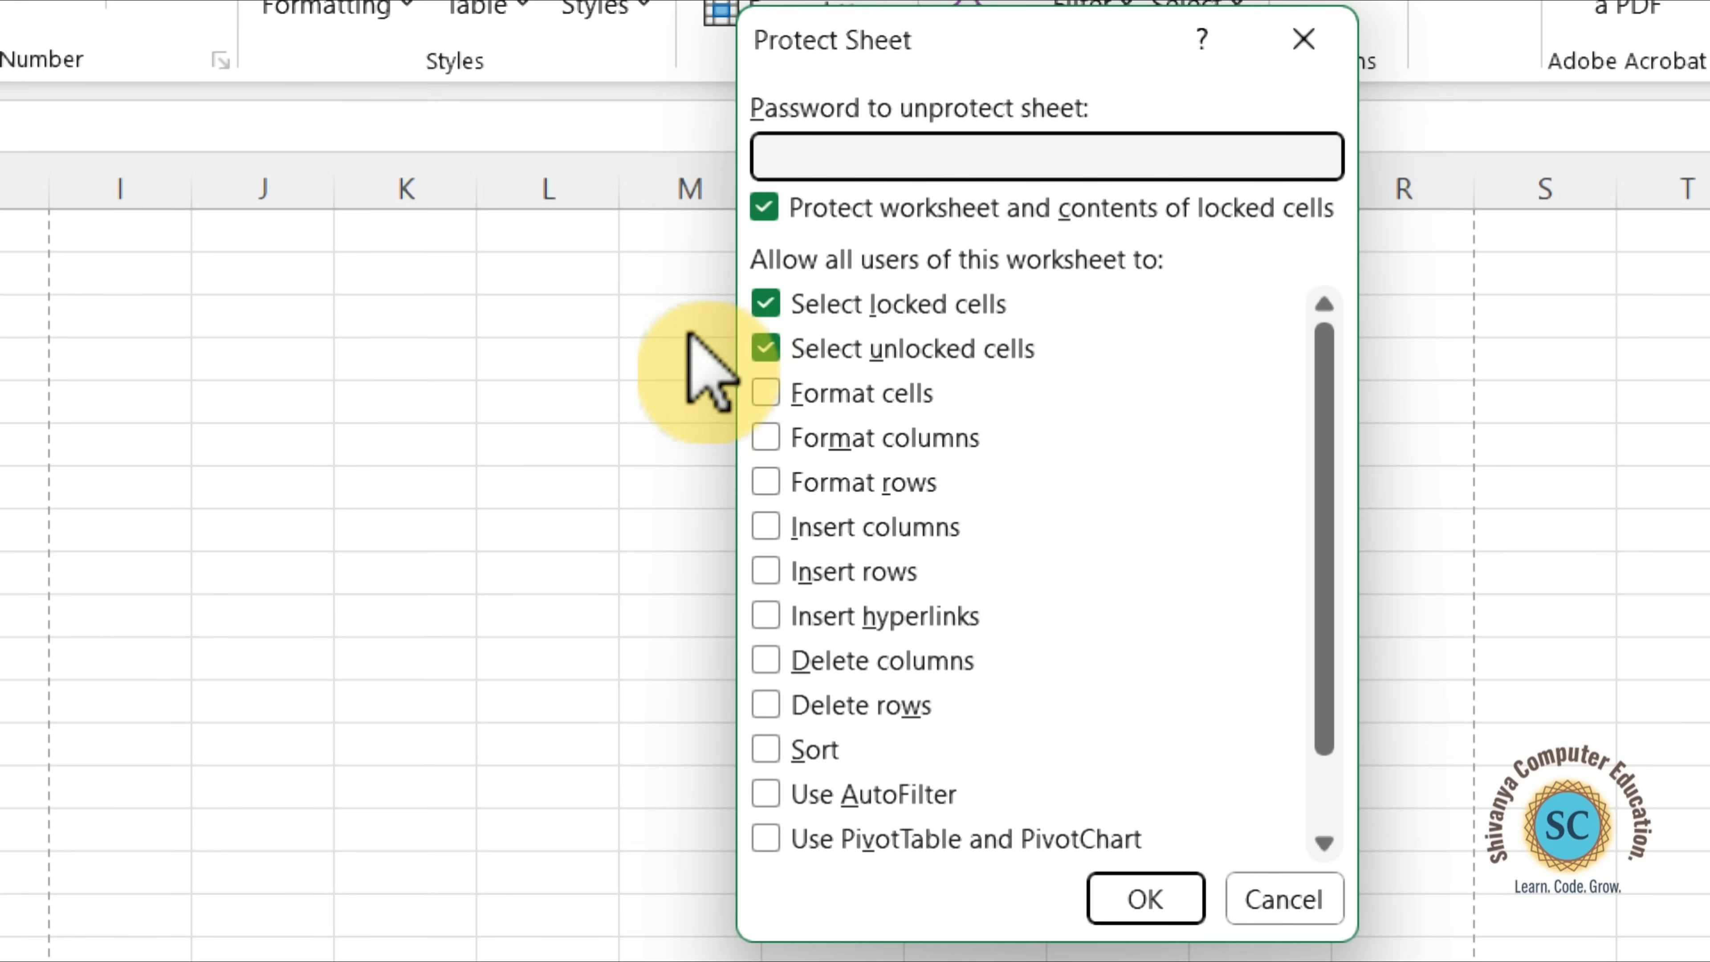
pyautogui.click(775, 317)
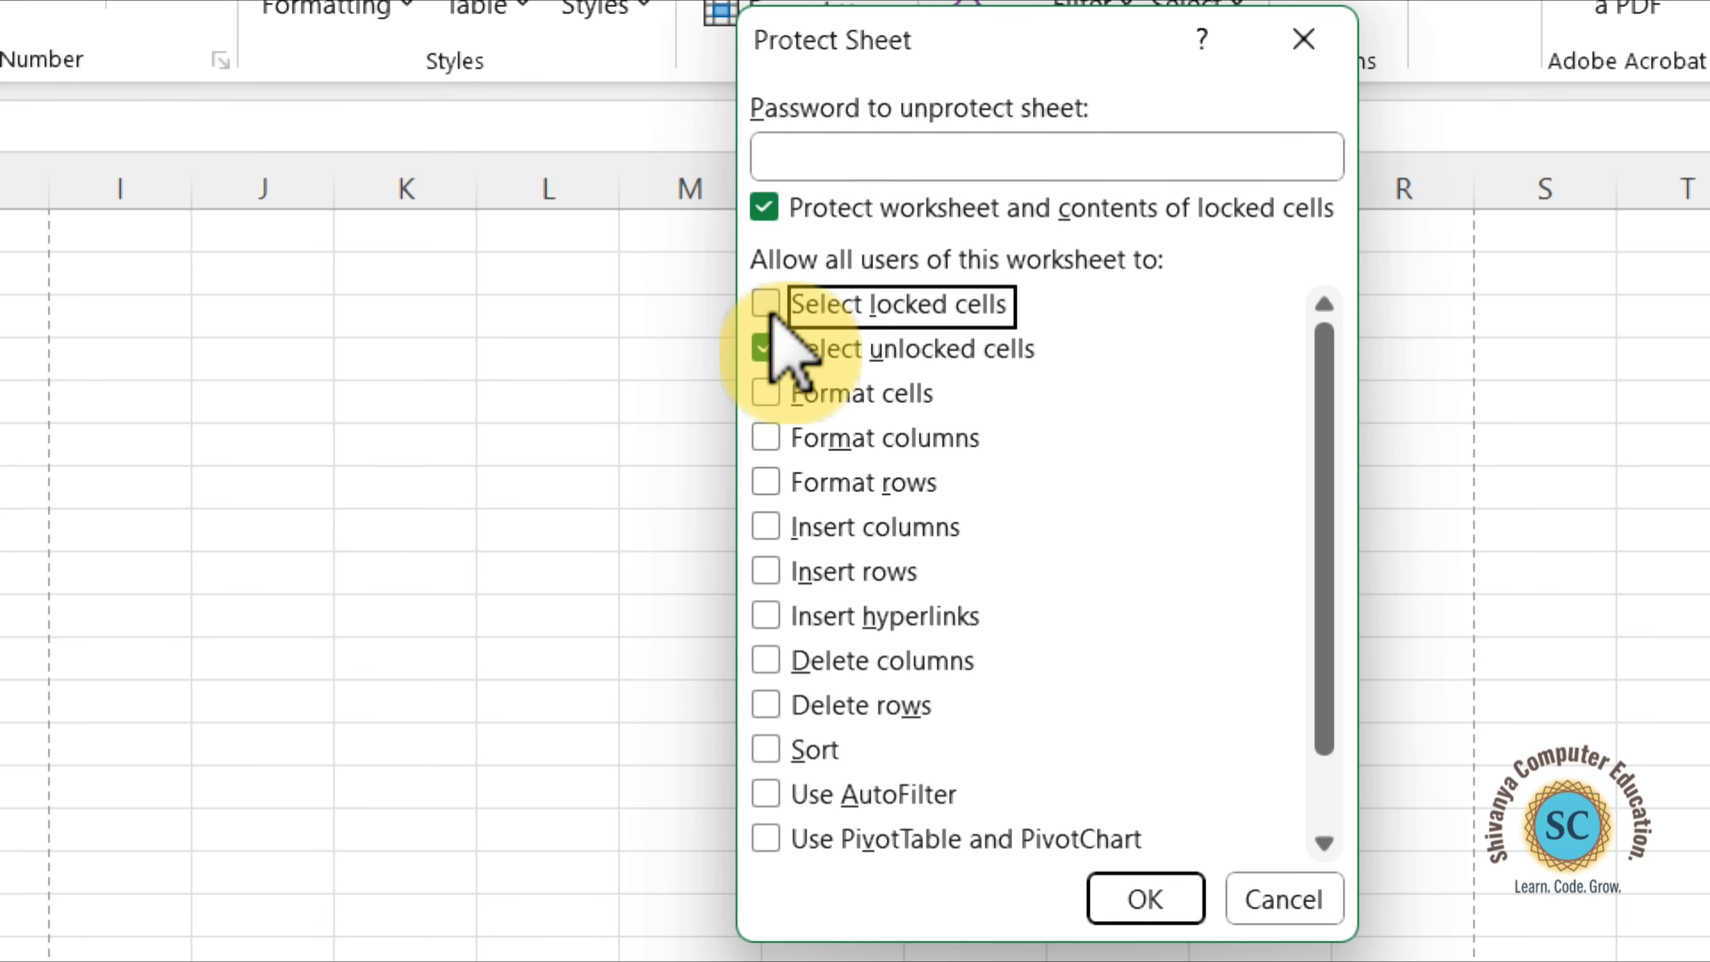
pyautogui.click(773, 314)
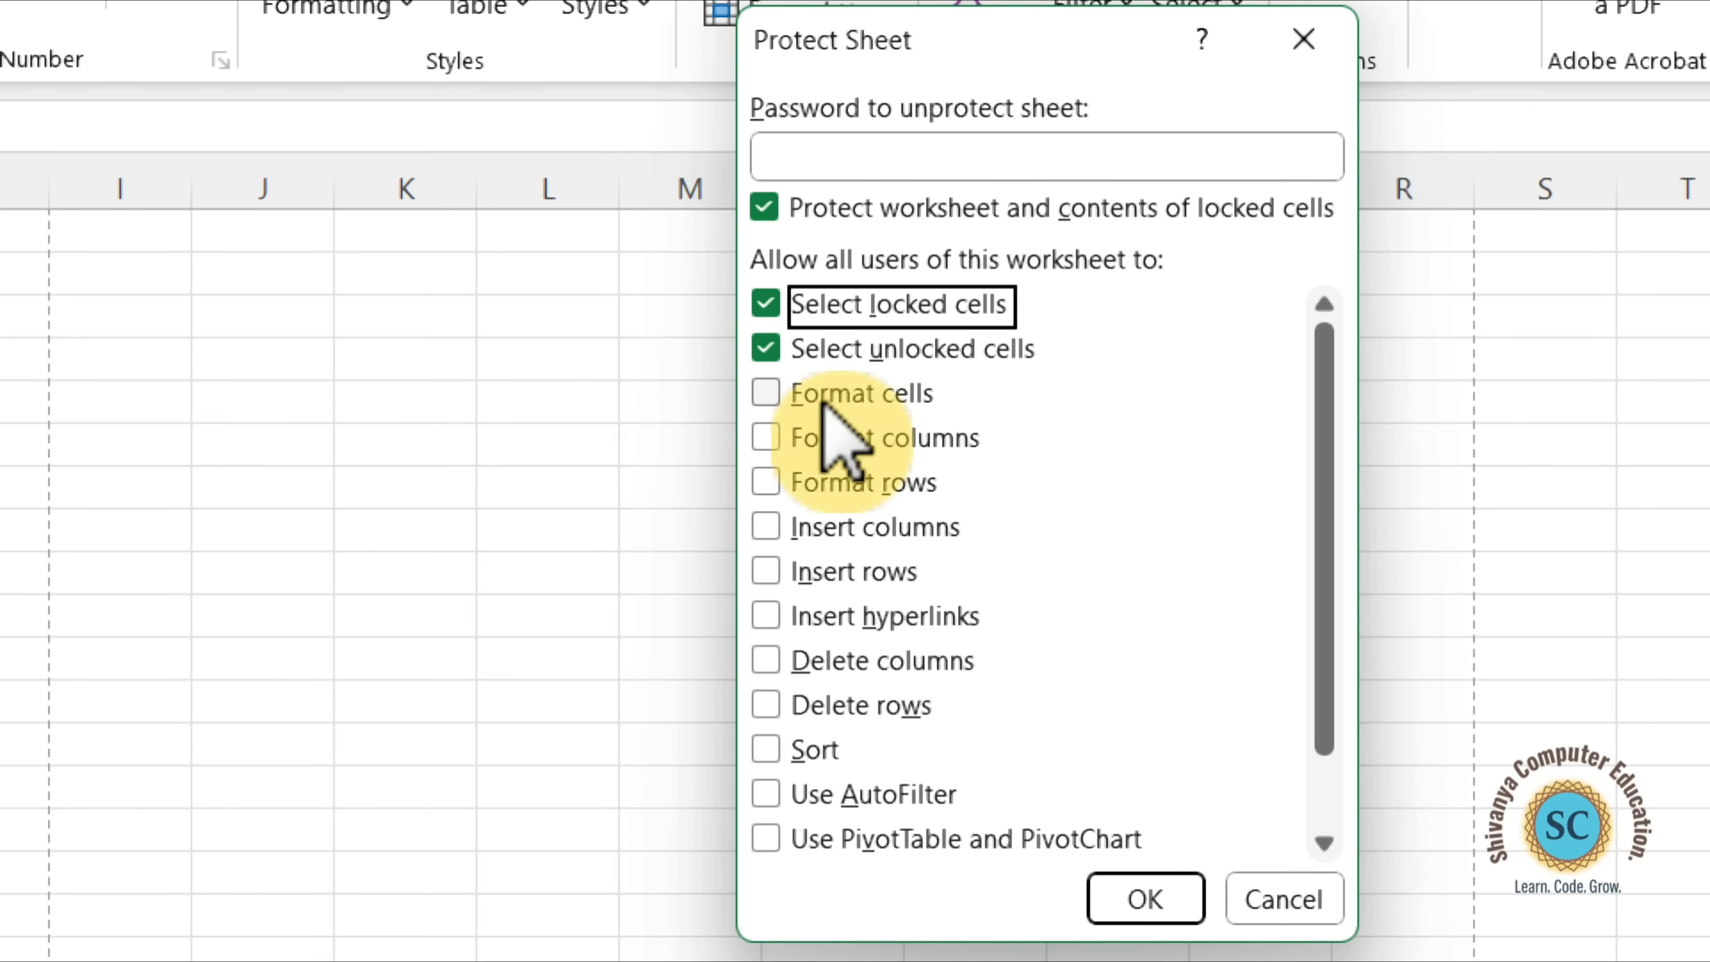
pyautogui.click(765, 392)
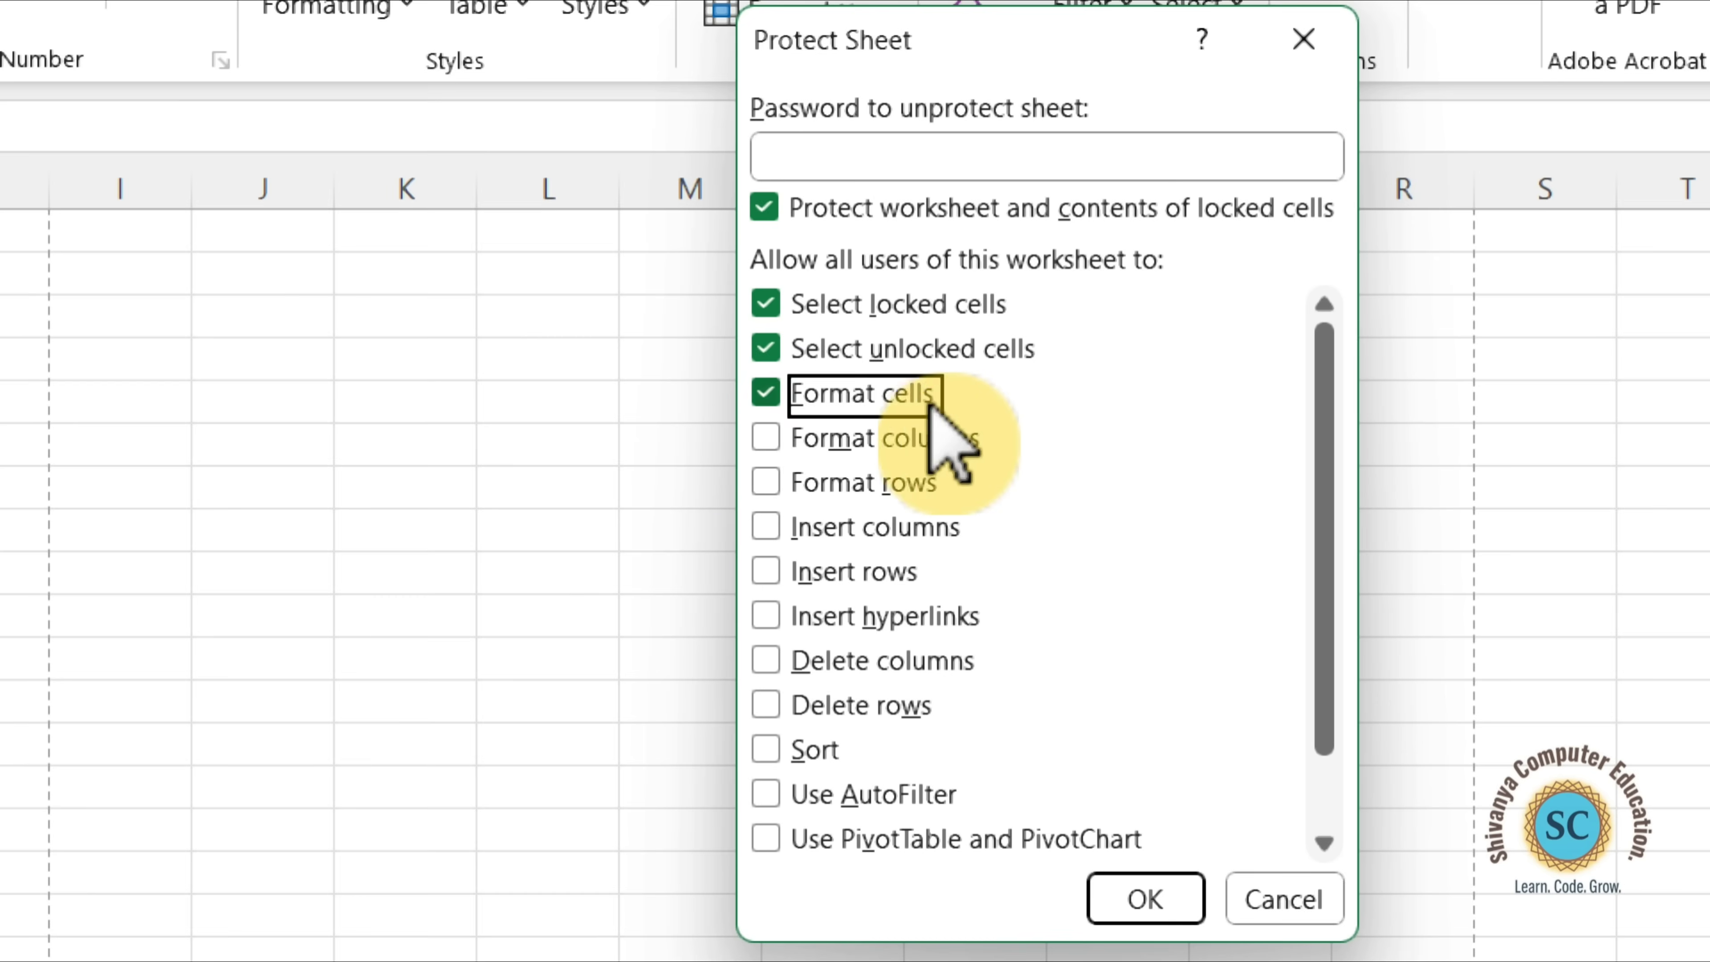
pyautogui.click(766, 393)
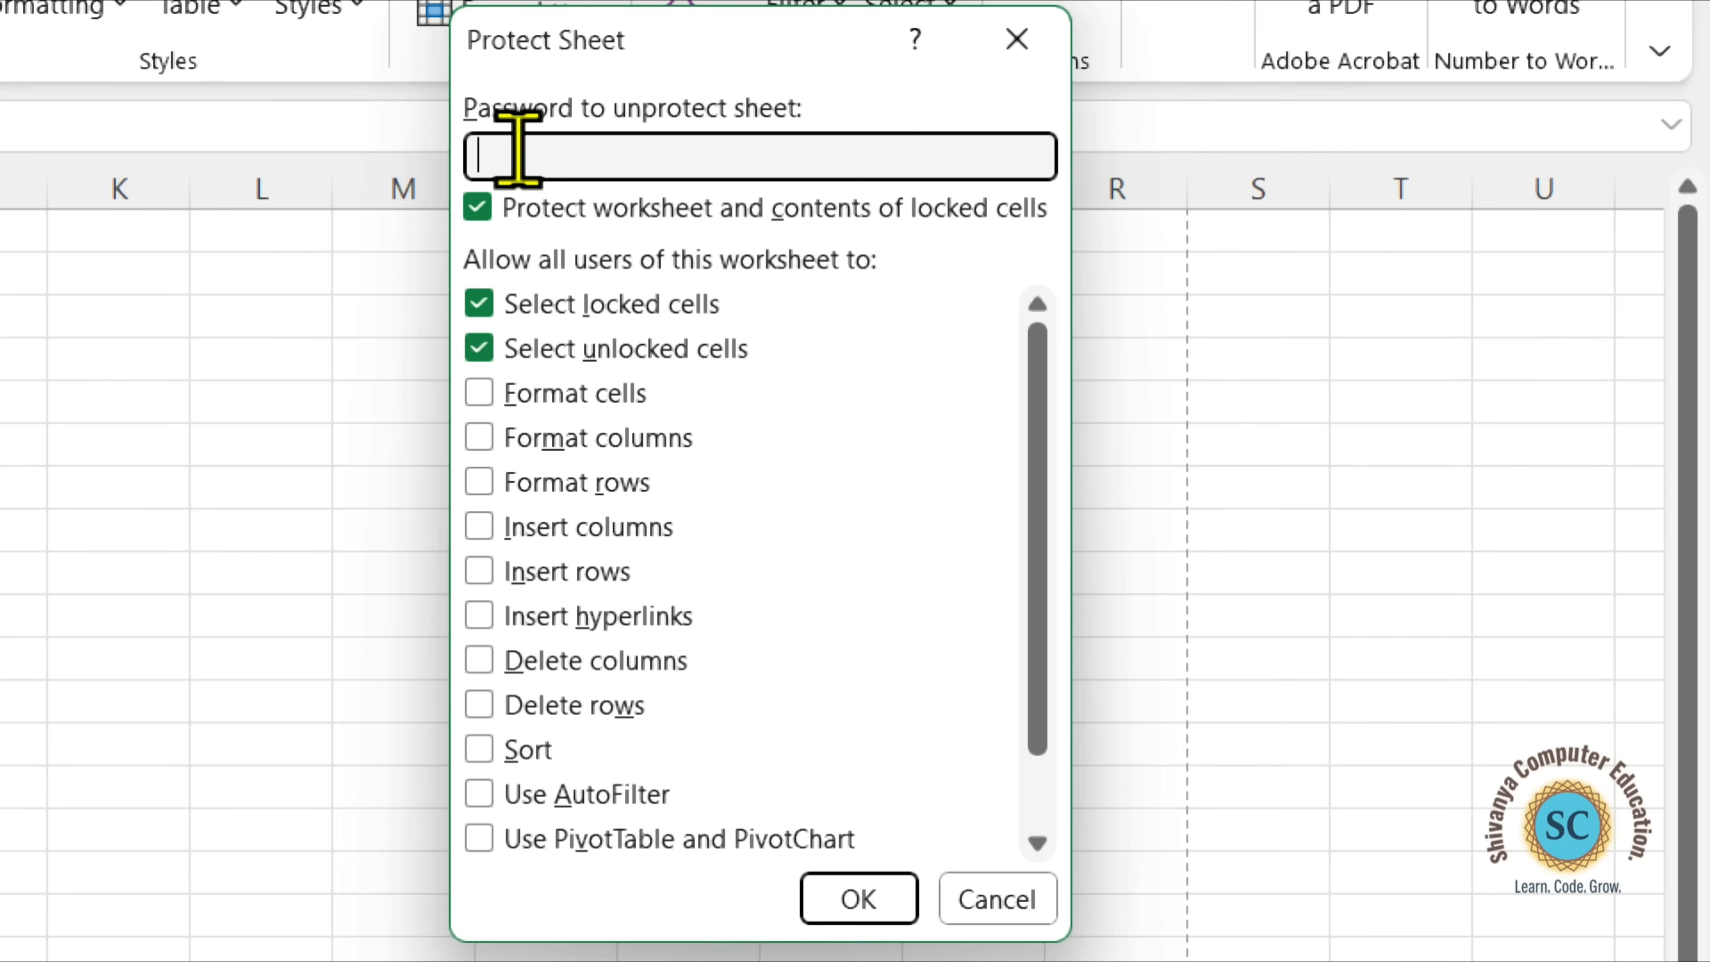
pyautogui.write('•••••')
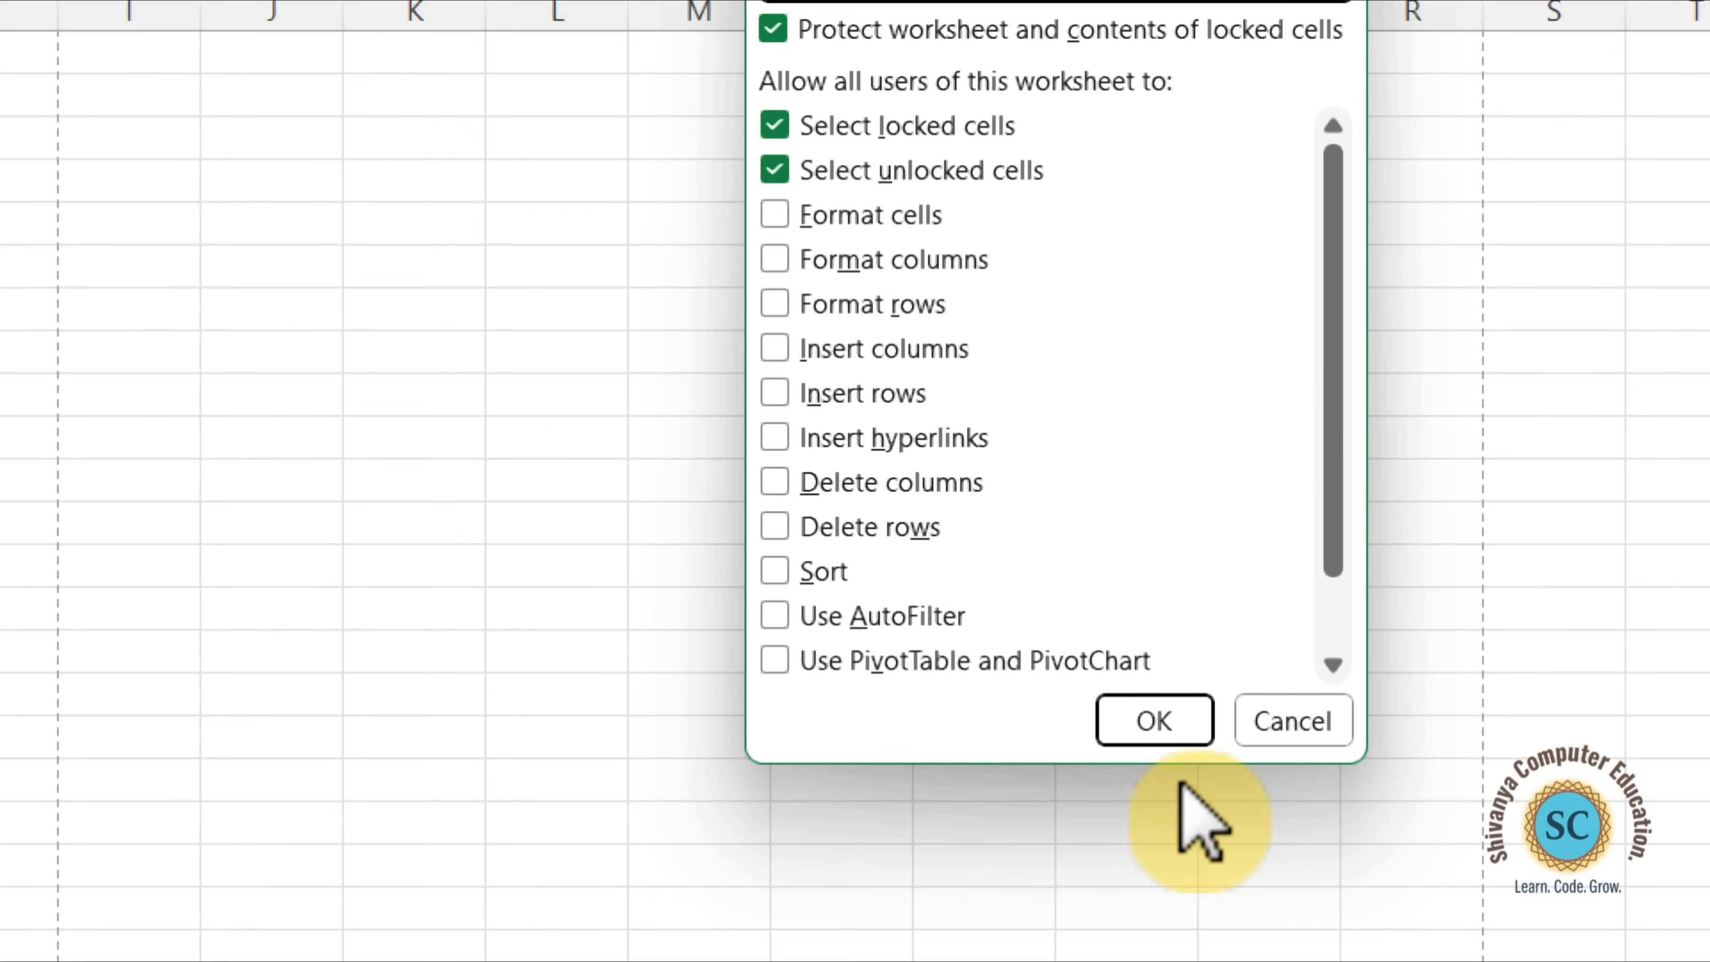
pyautogui.click(1170, 725)
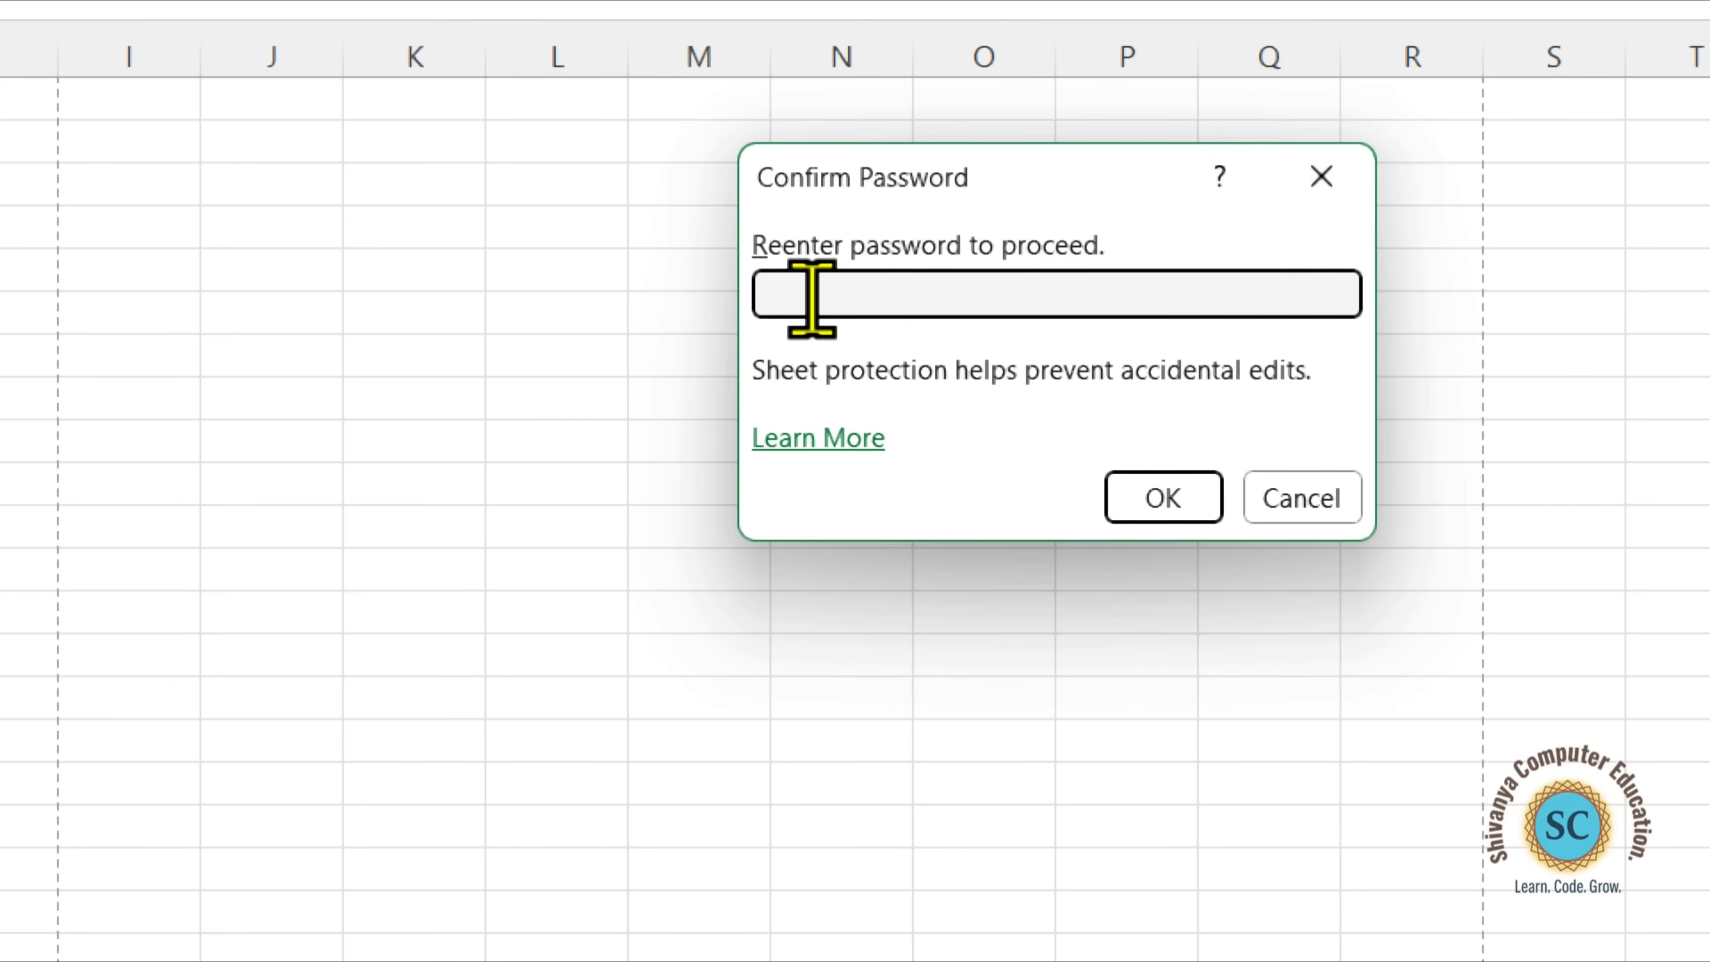
pyautogui.write('12345')
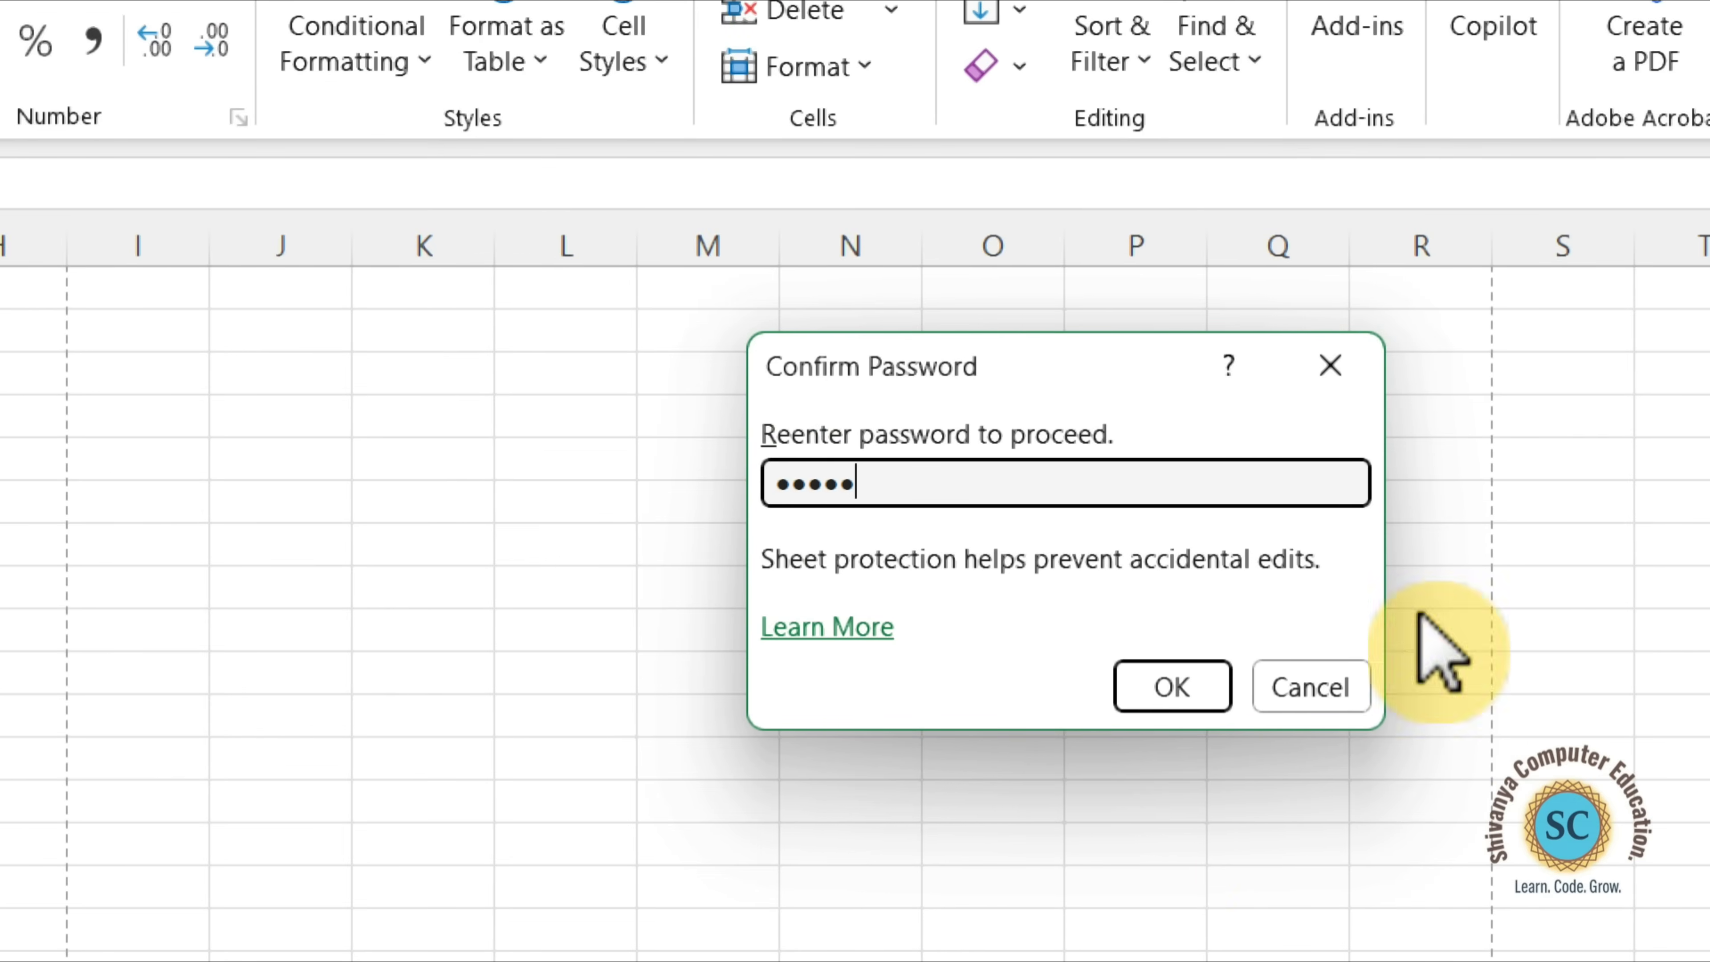
pyautogui.click(1208, 687)
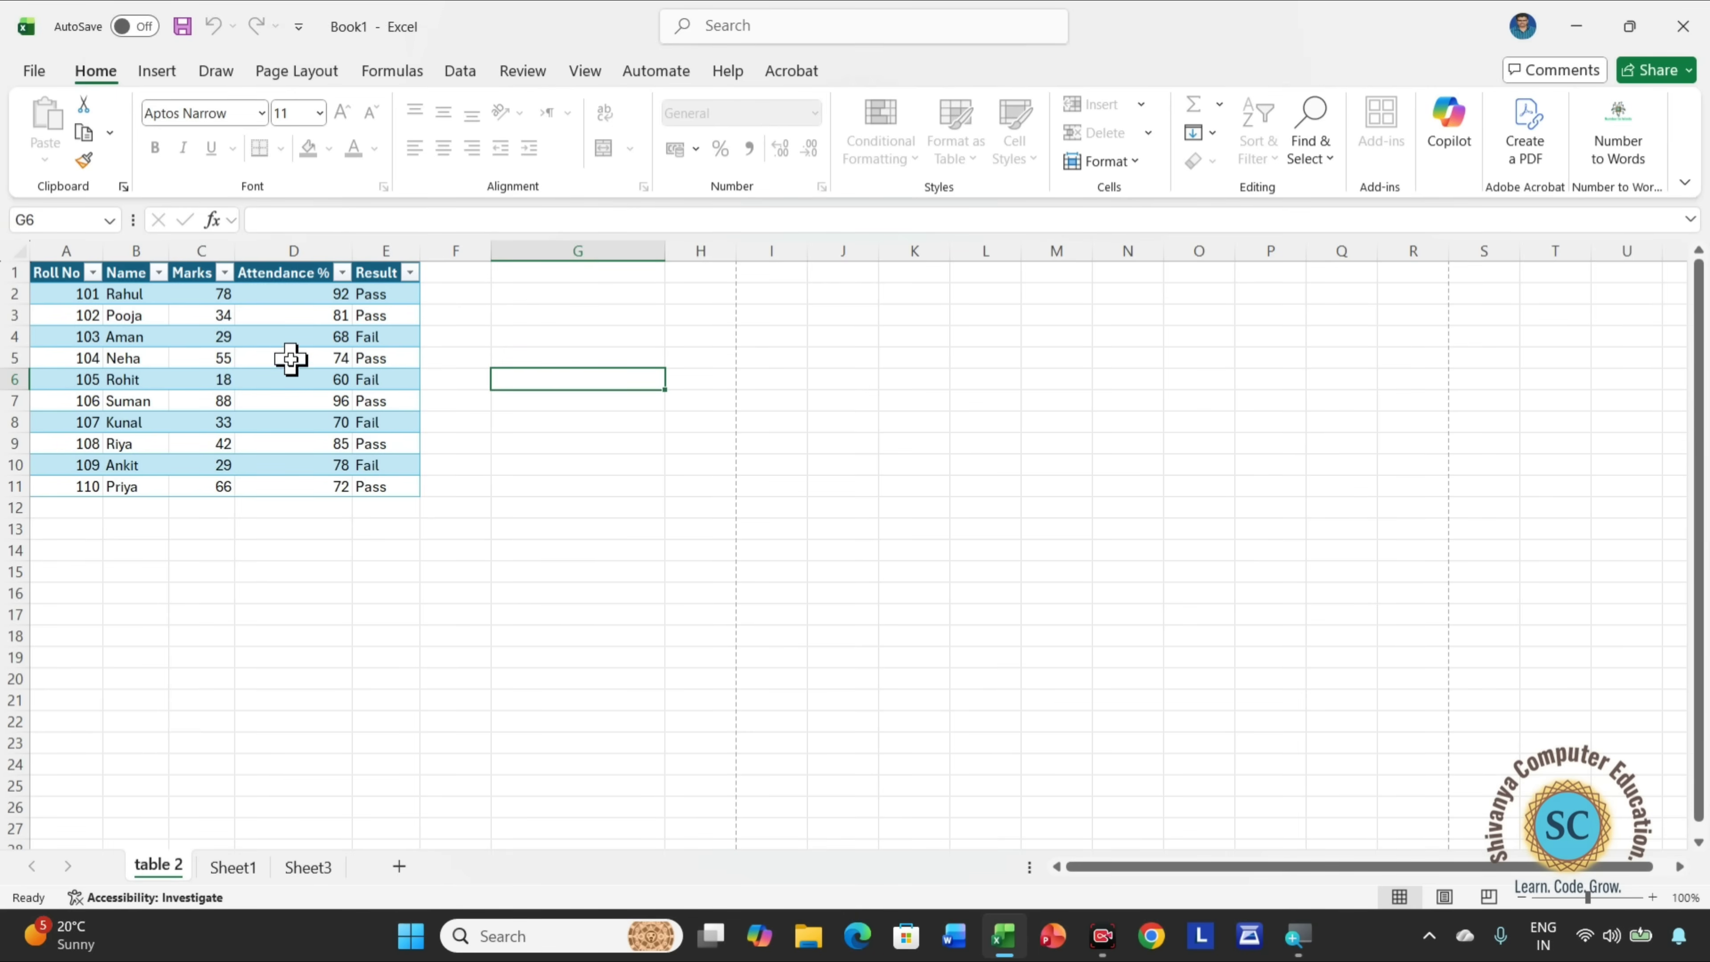
# Check which insert commands are available for cell D4 of the protected marks table.
pyautogui.rightClick(292, 337)
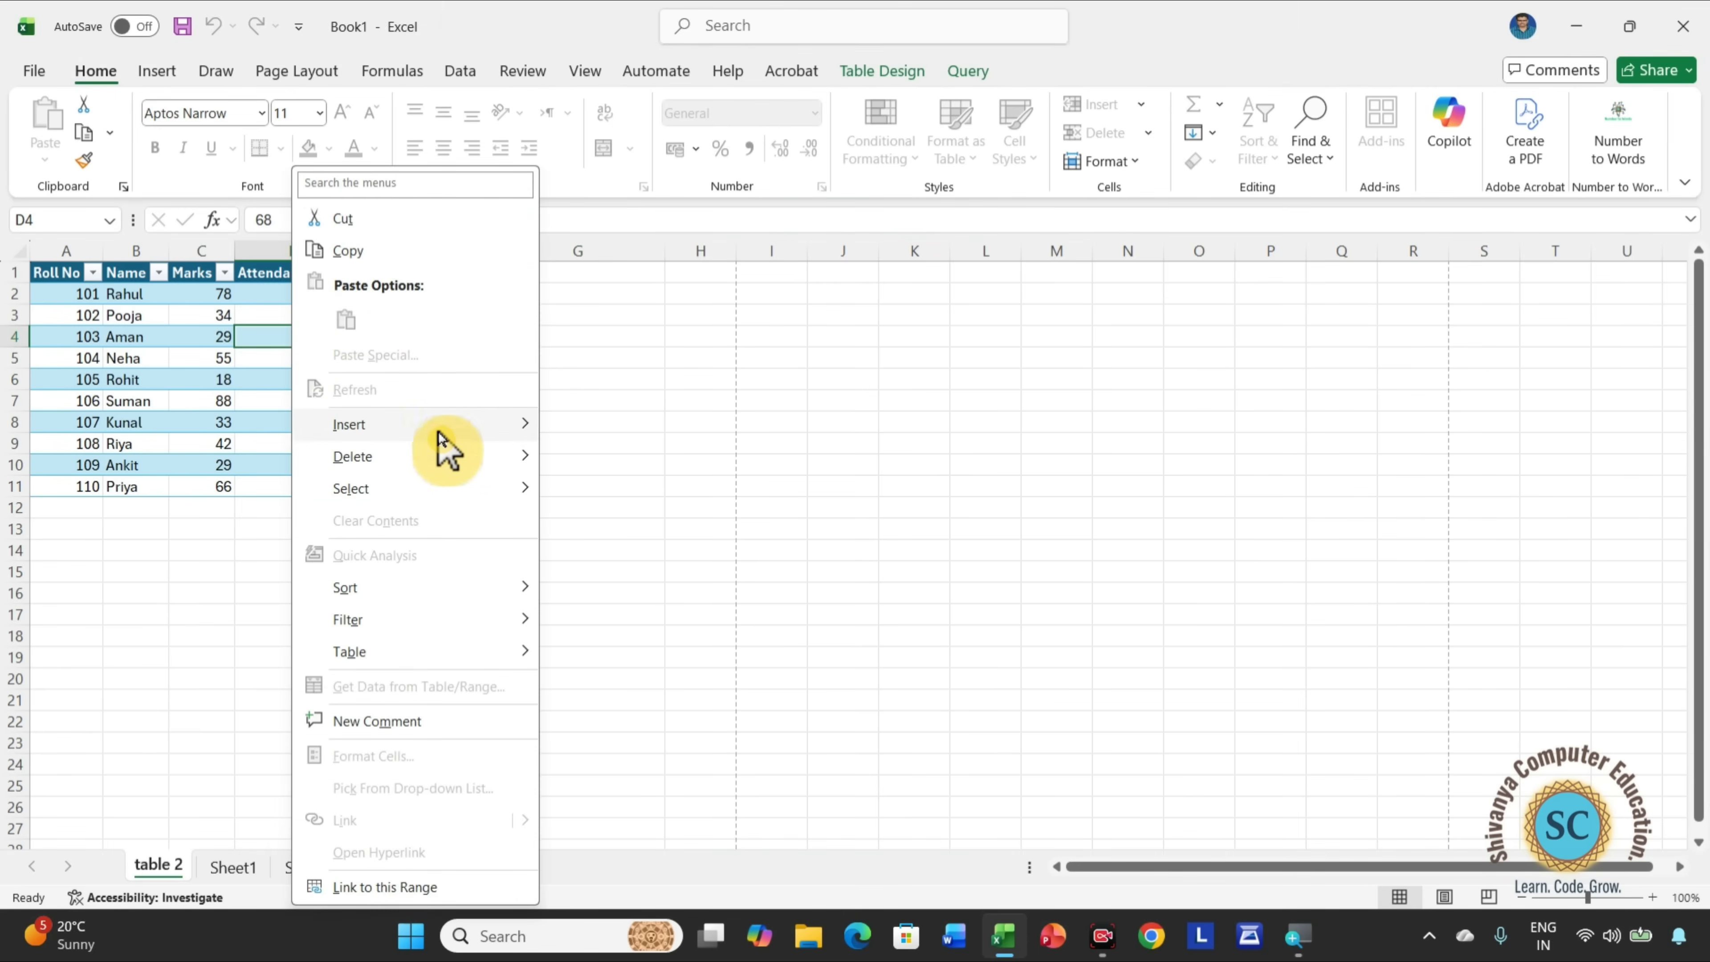
pyautogui.moveTo(500, 426)
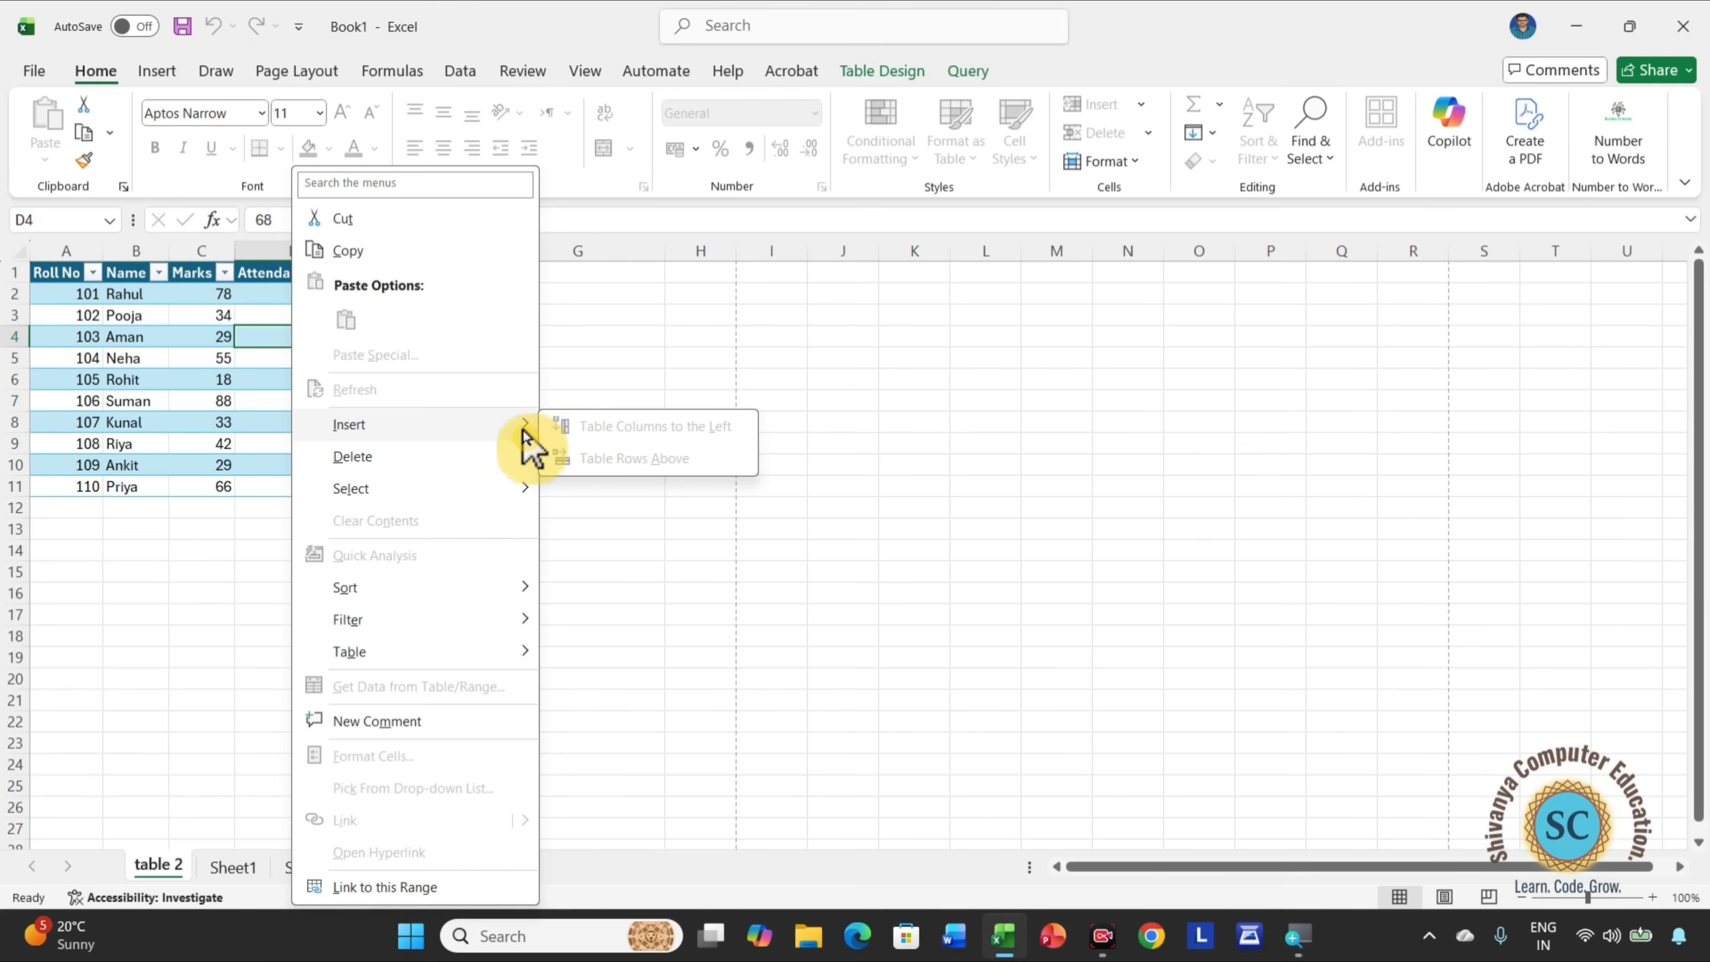
pyautogui.moveTo(478, 456)
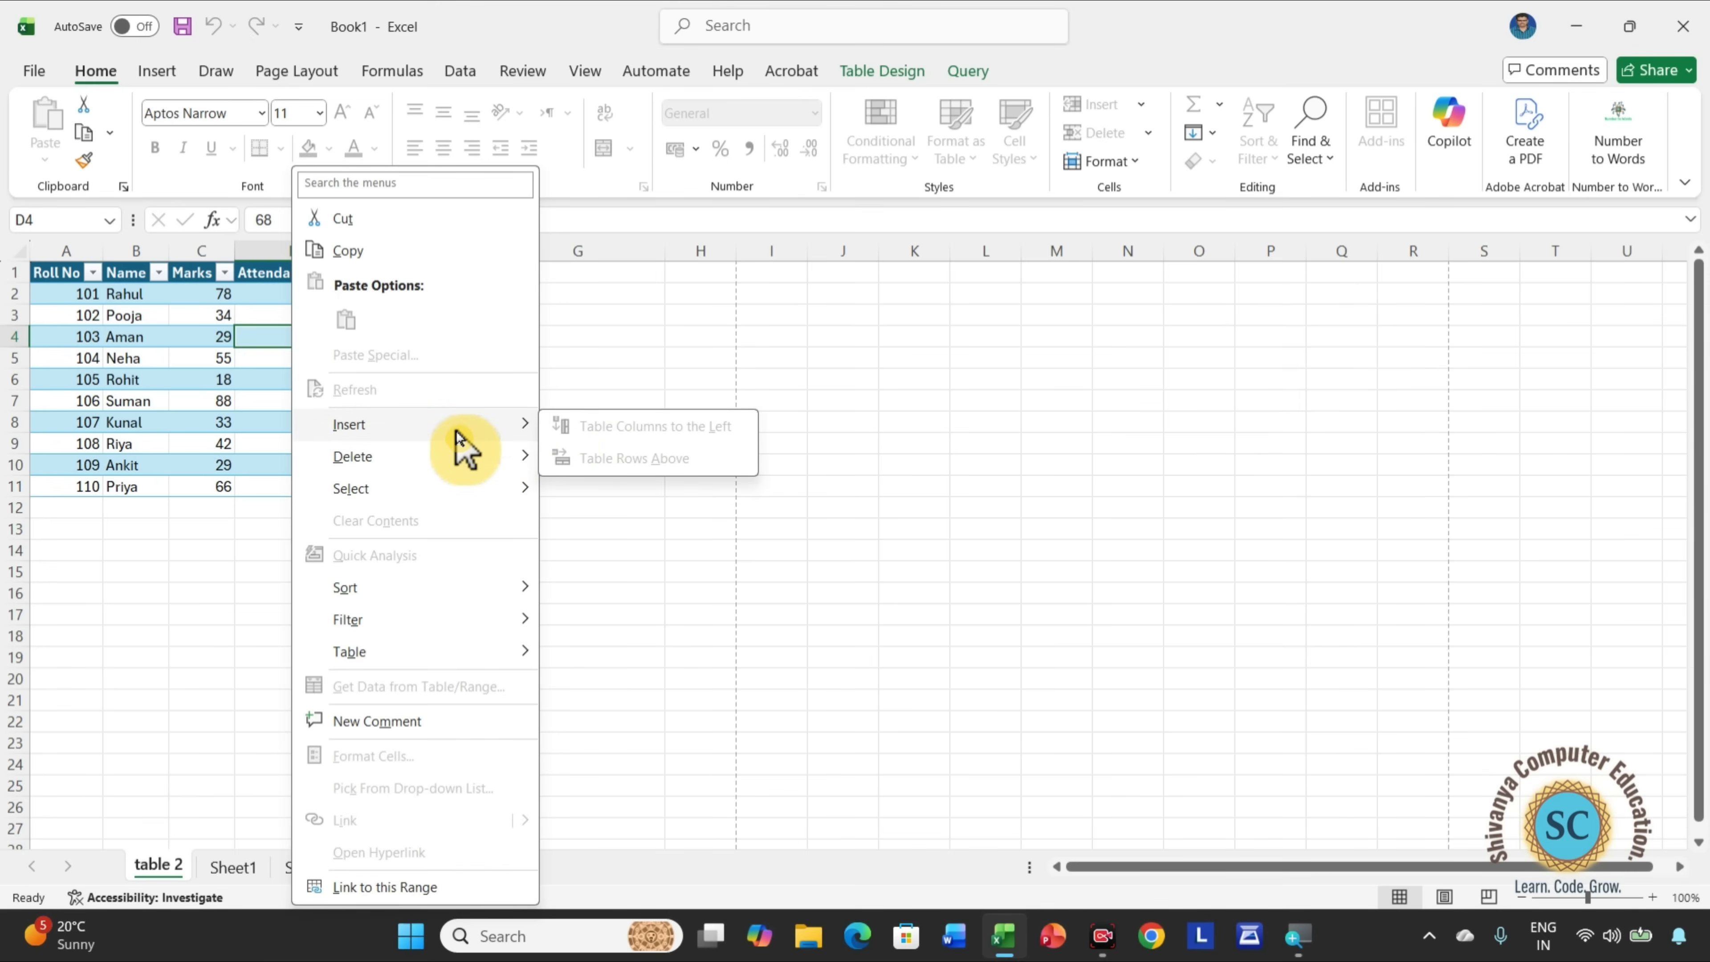
pyautogui.click(606, 366)
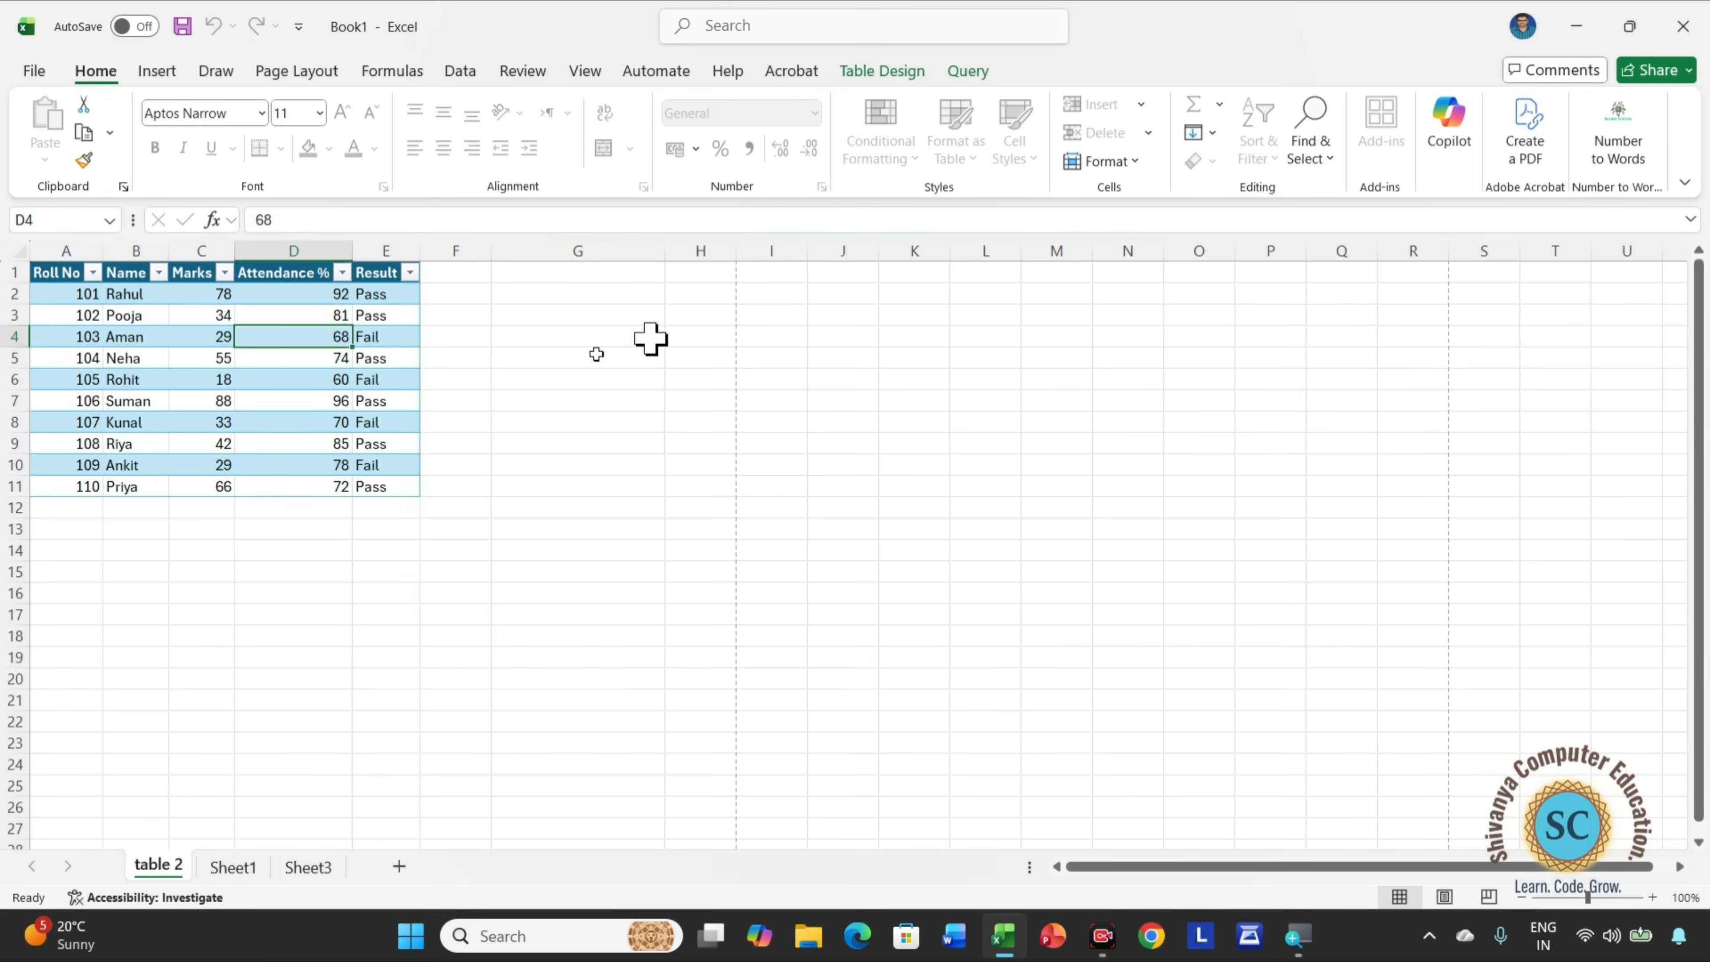
# Unprotect the table 2 sheet by entering its protection password.
pyautogui.click(1142, 168)
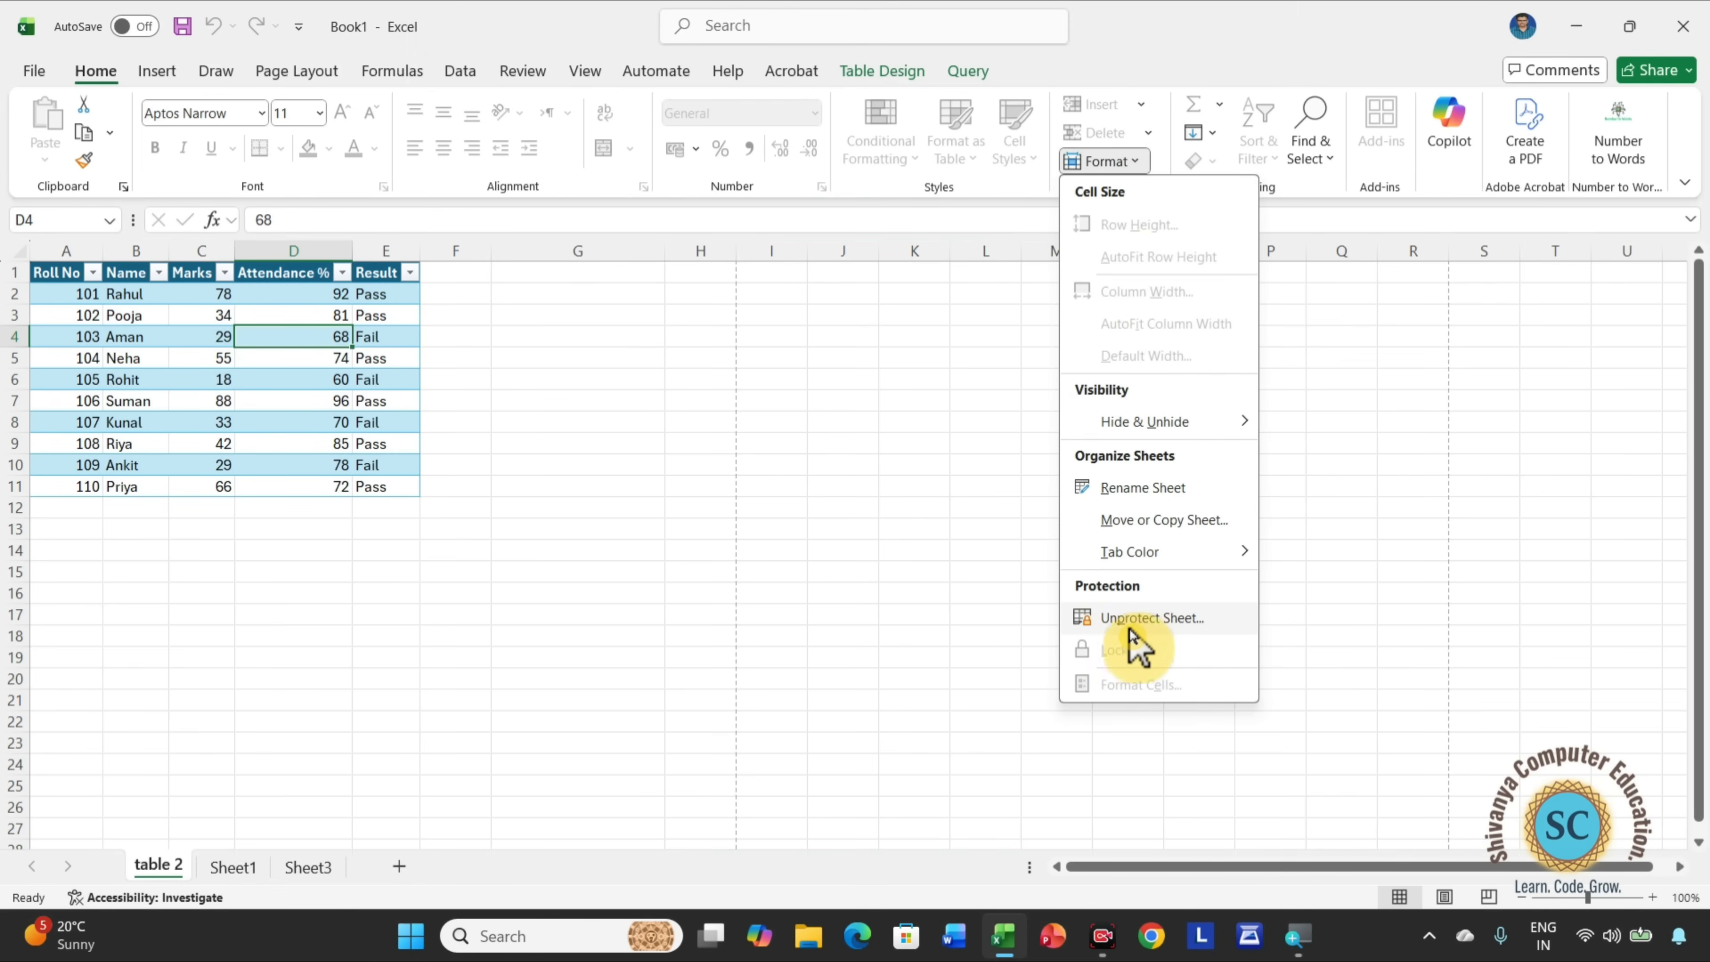
pyautogui.click(1153, 619)
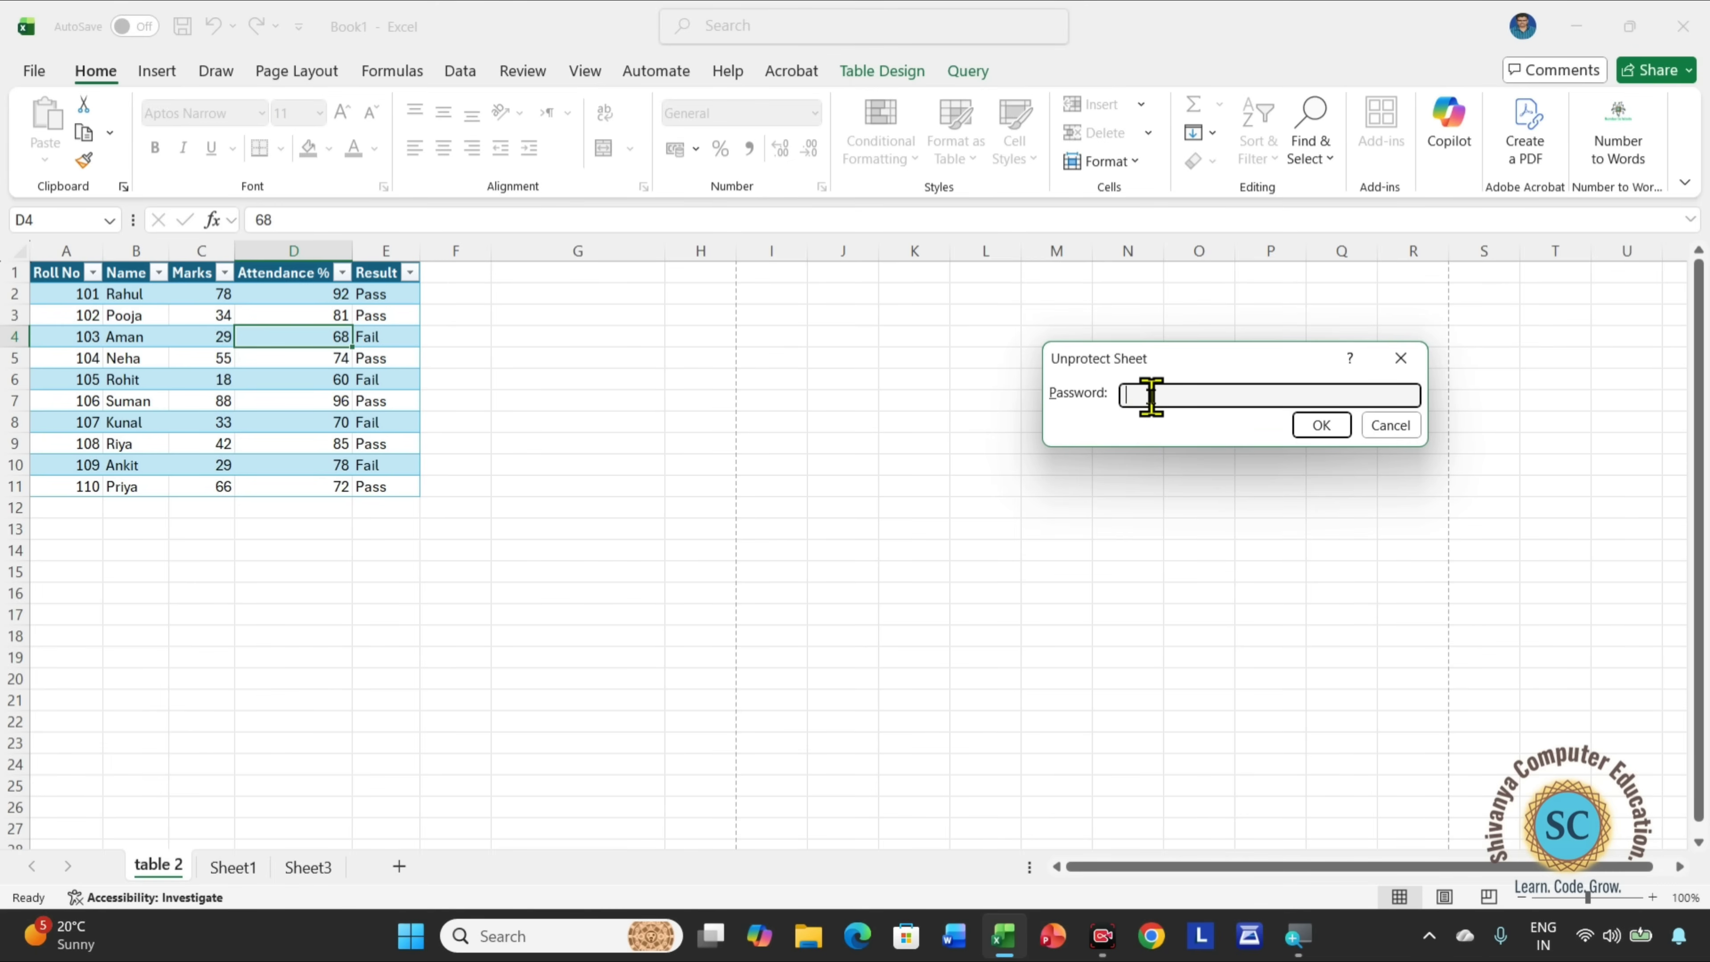
pyautogui.write('1234')
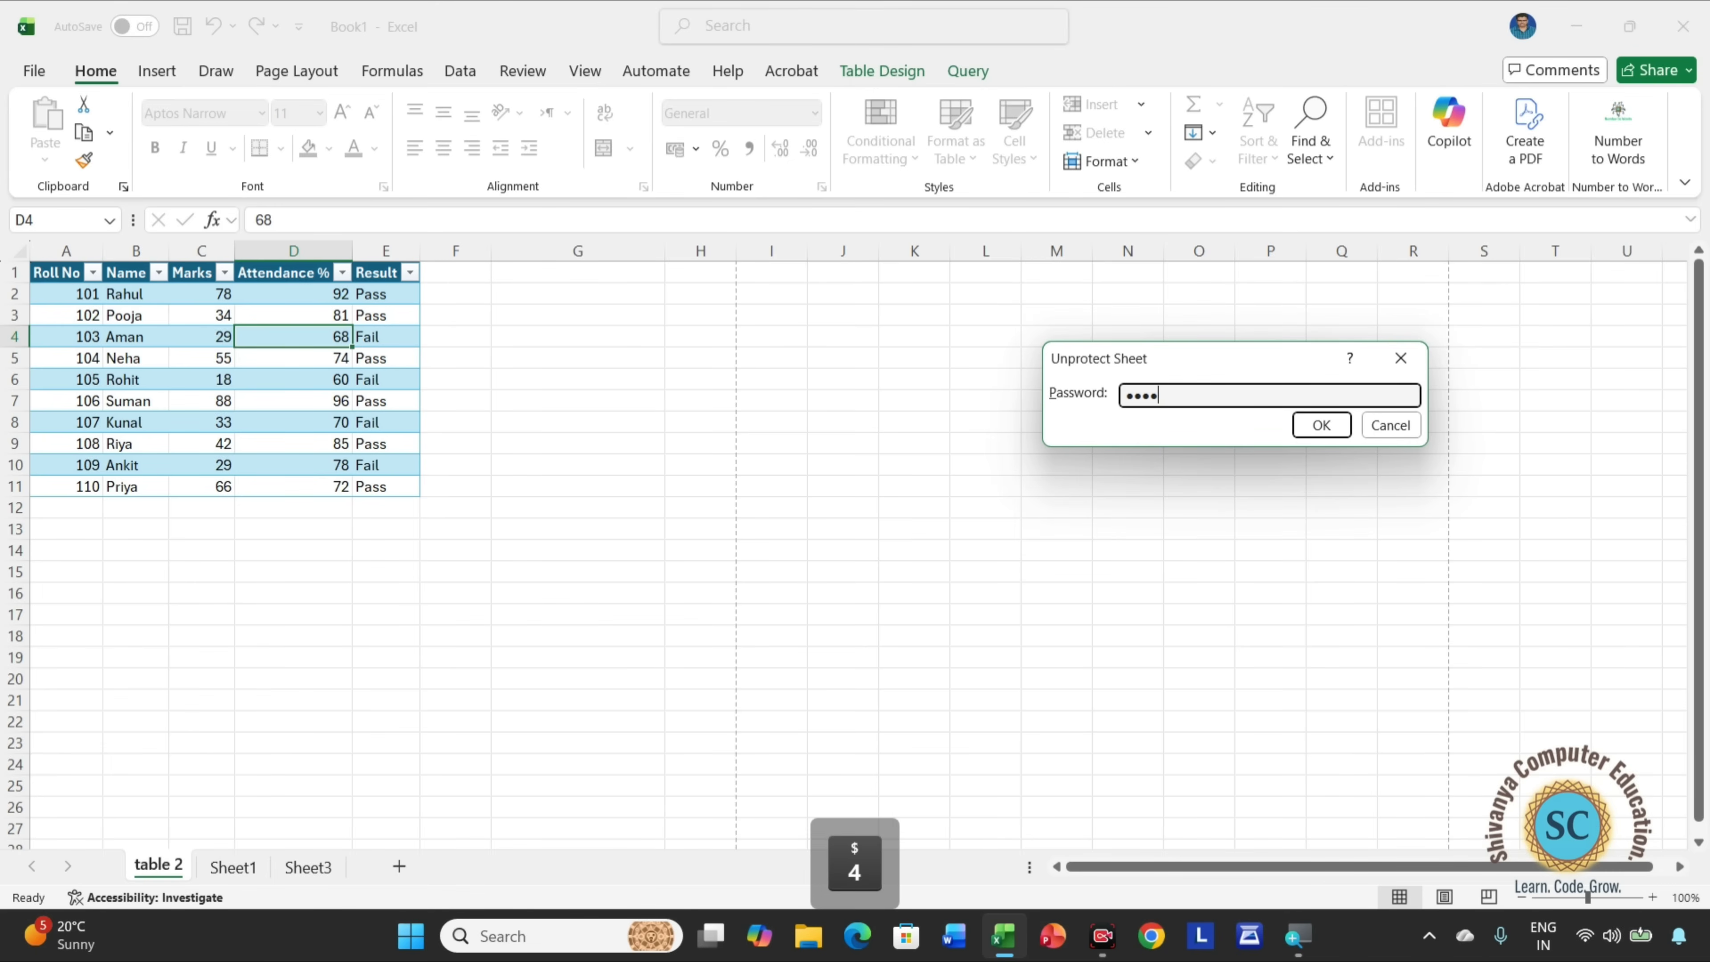
pyautogui.write('5')
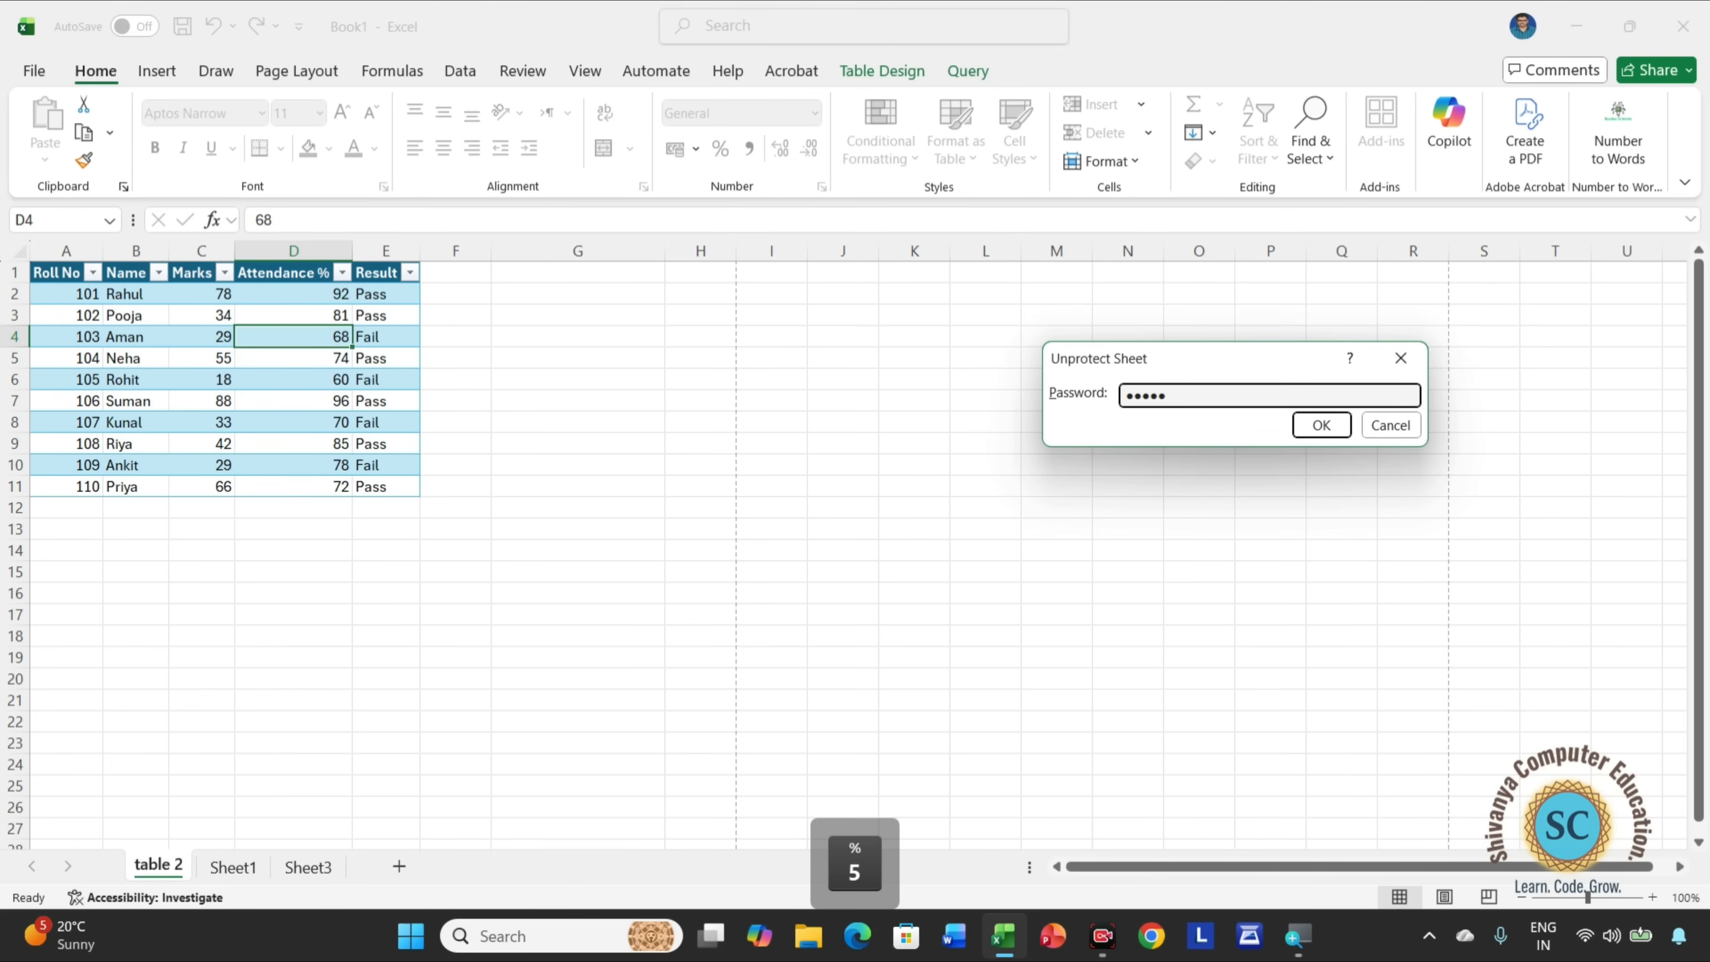
pyautogui.click(1318, 426)
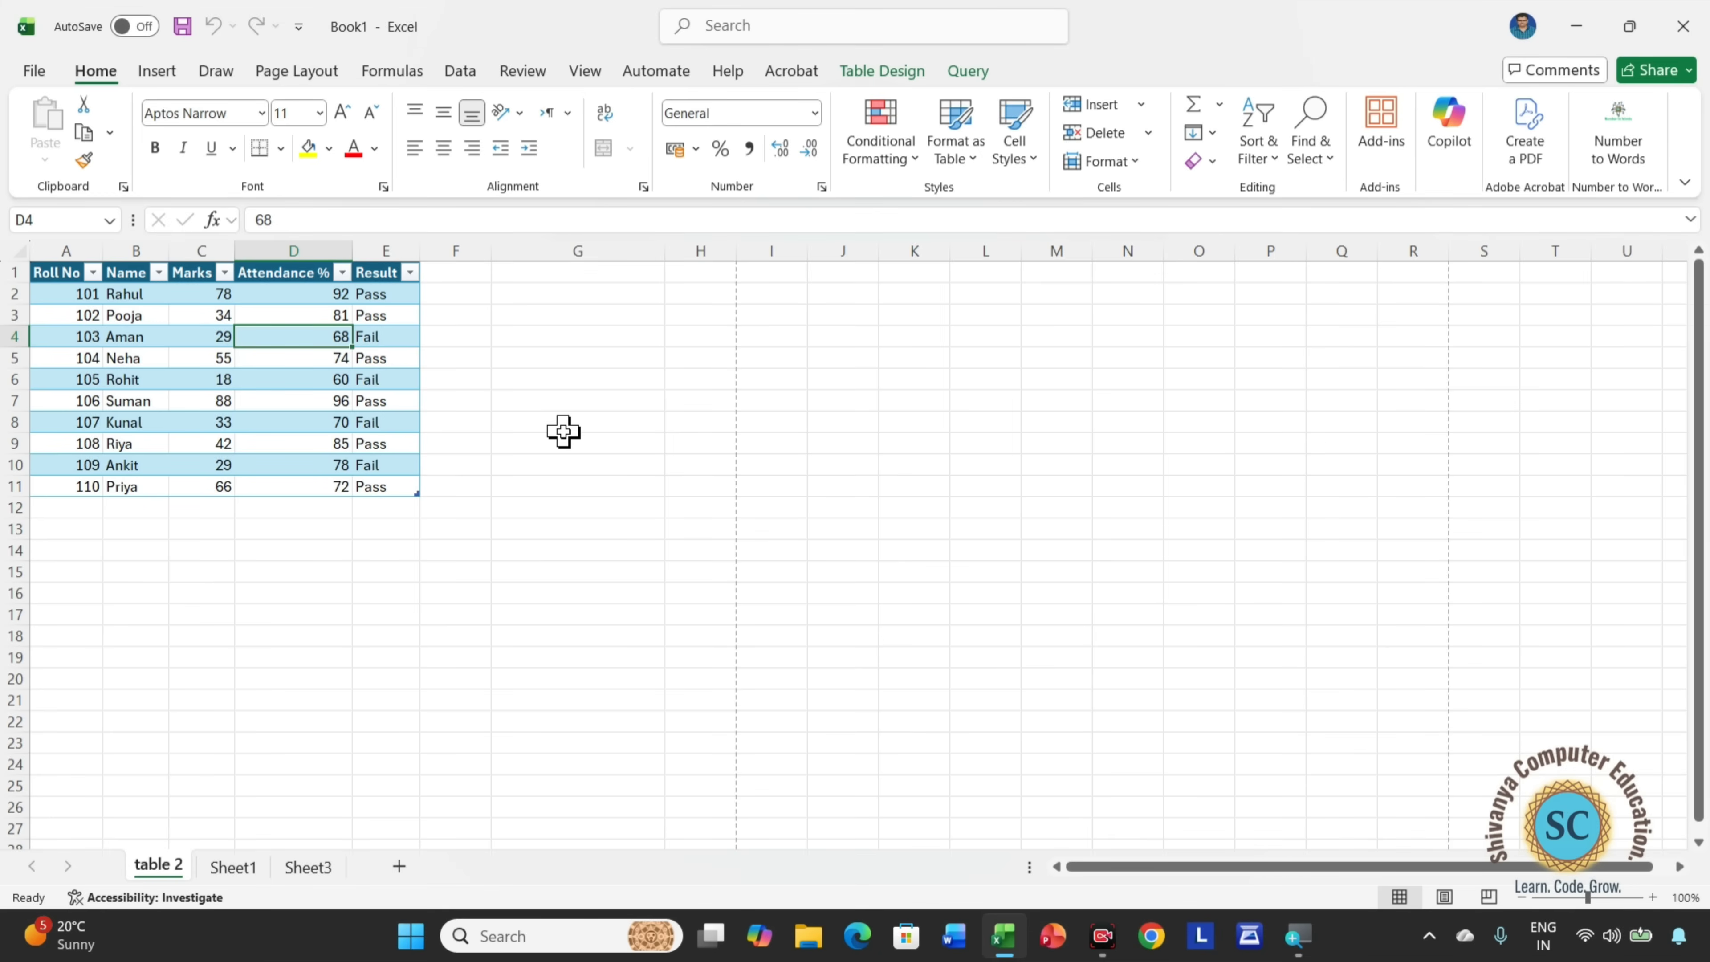
# Turn off Lock Cell for the Attendance % values in D2:D11.
pyautogui.click(1101, 162)
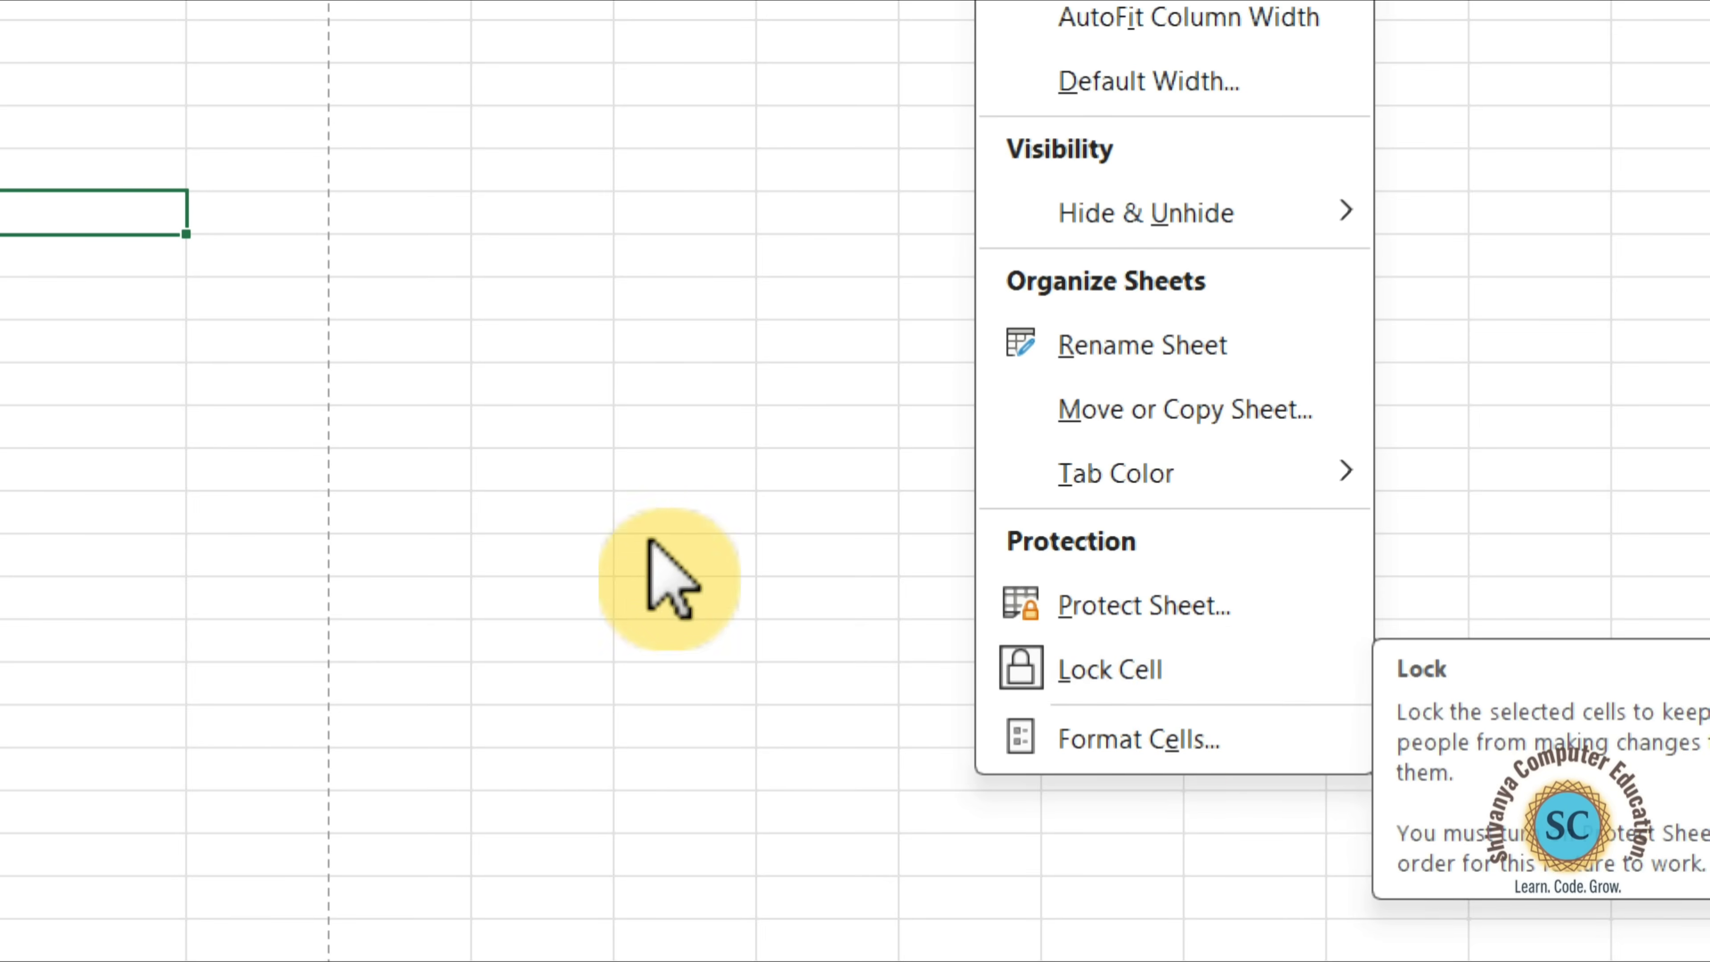
pyautogui.click(601, 504)
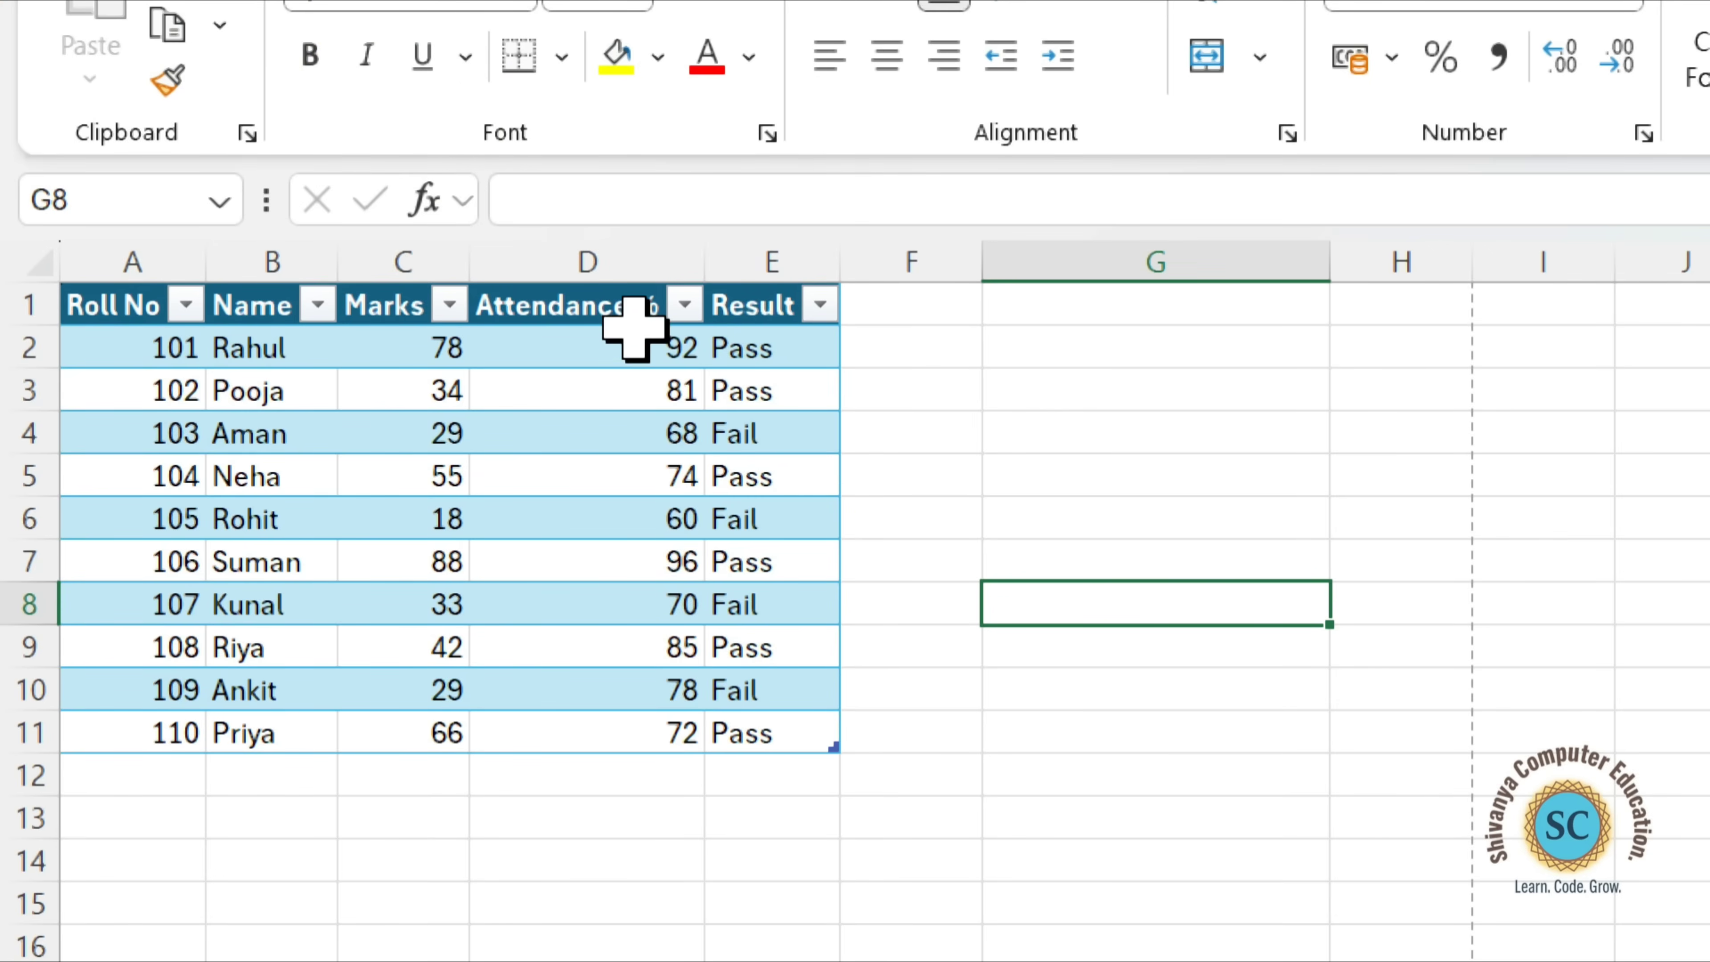
pyautogui.moveTo(630, 340); pyautogui.dragTo(614, 731)
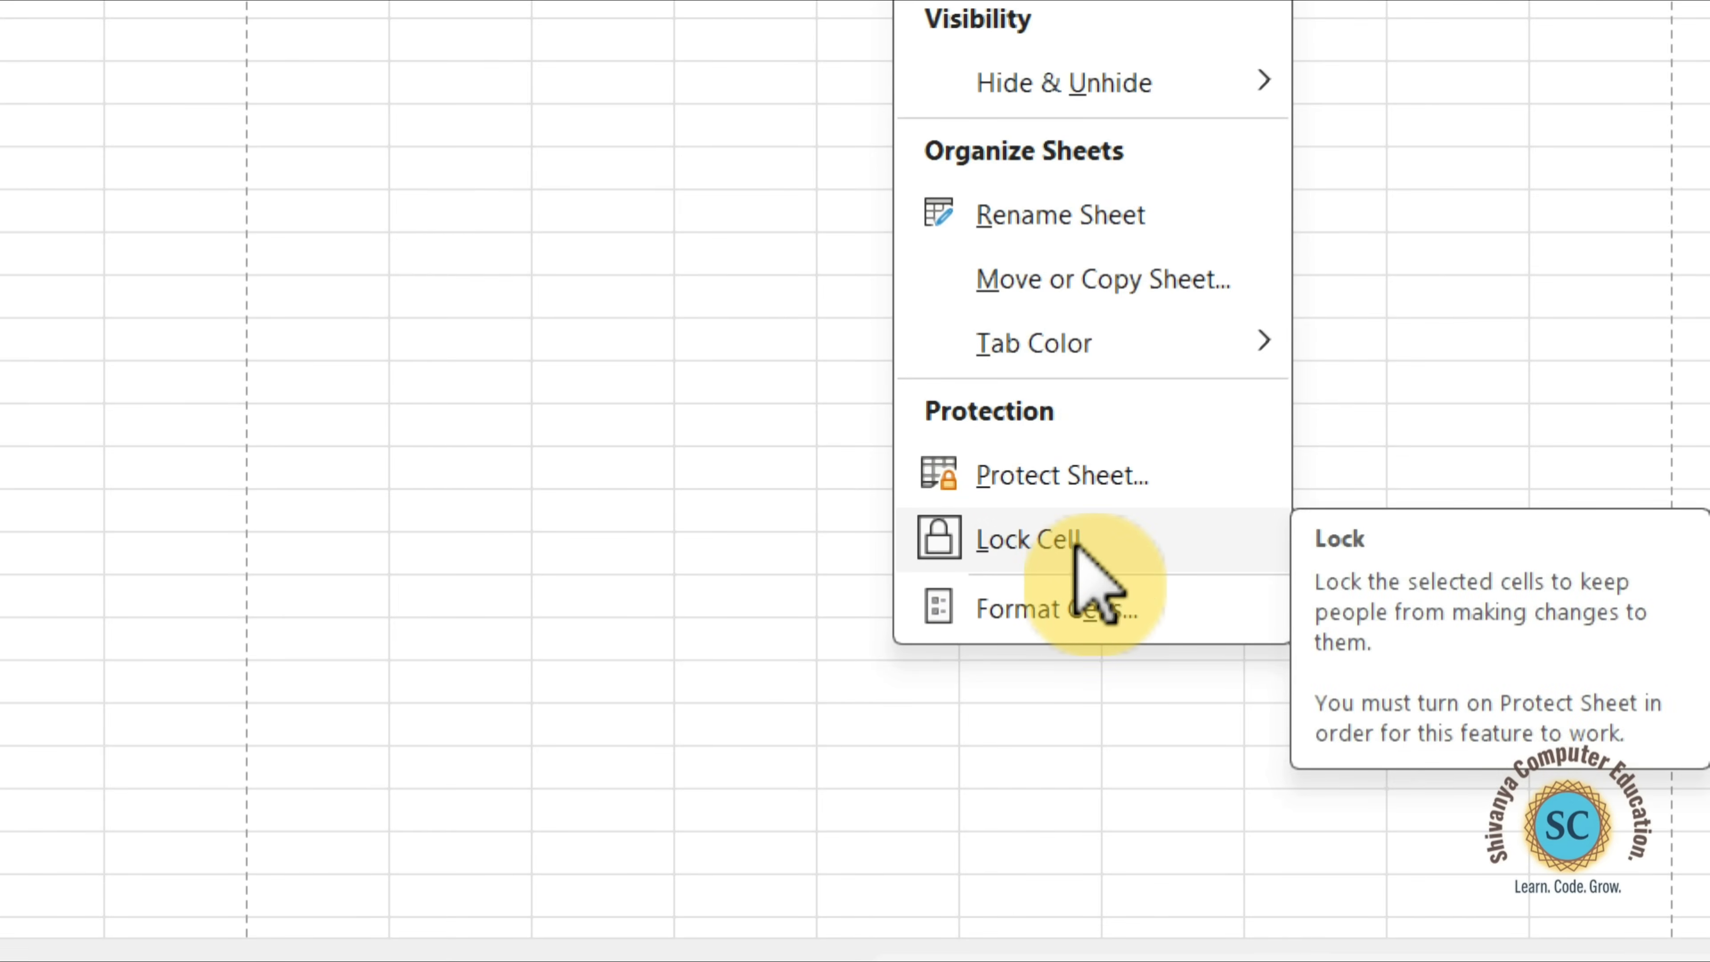
pyautogui.click(1075, 547)
# Protect the table 2 sheet again with a password, keeping the default user permissions, and confirm the password.
pyautogui.click(1048, 324)
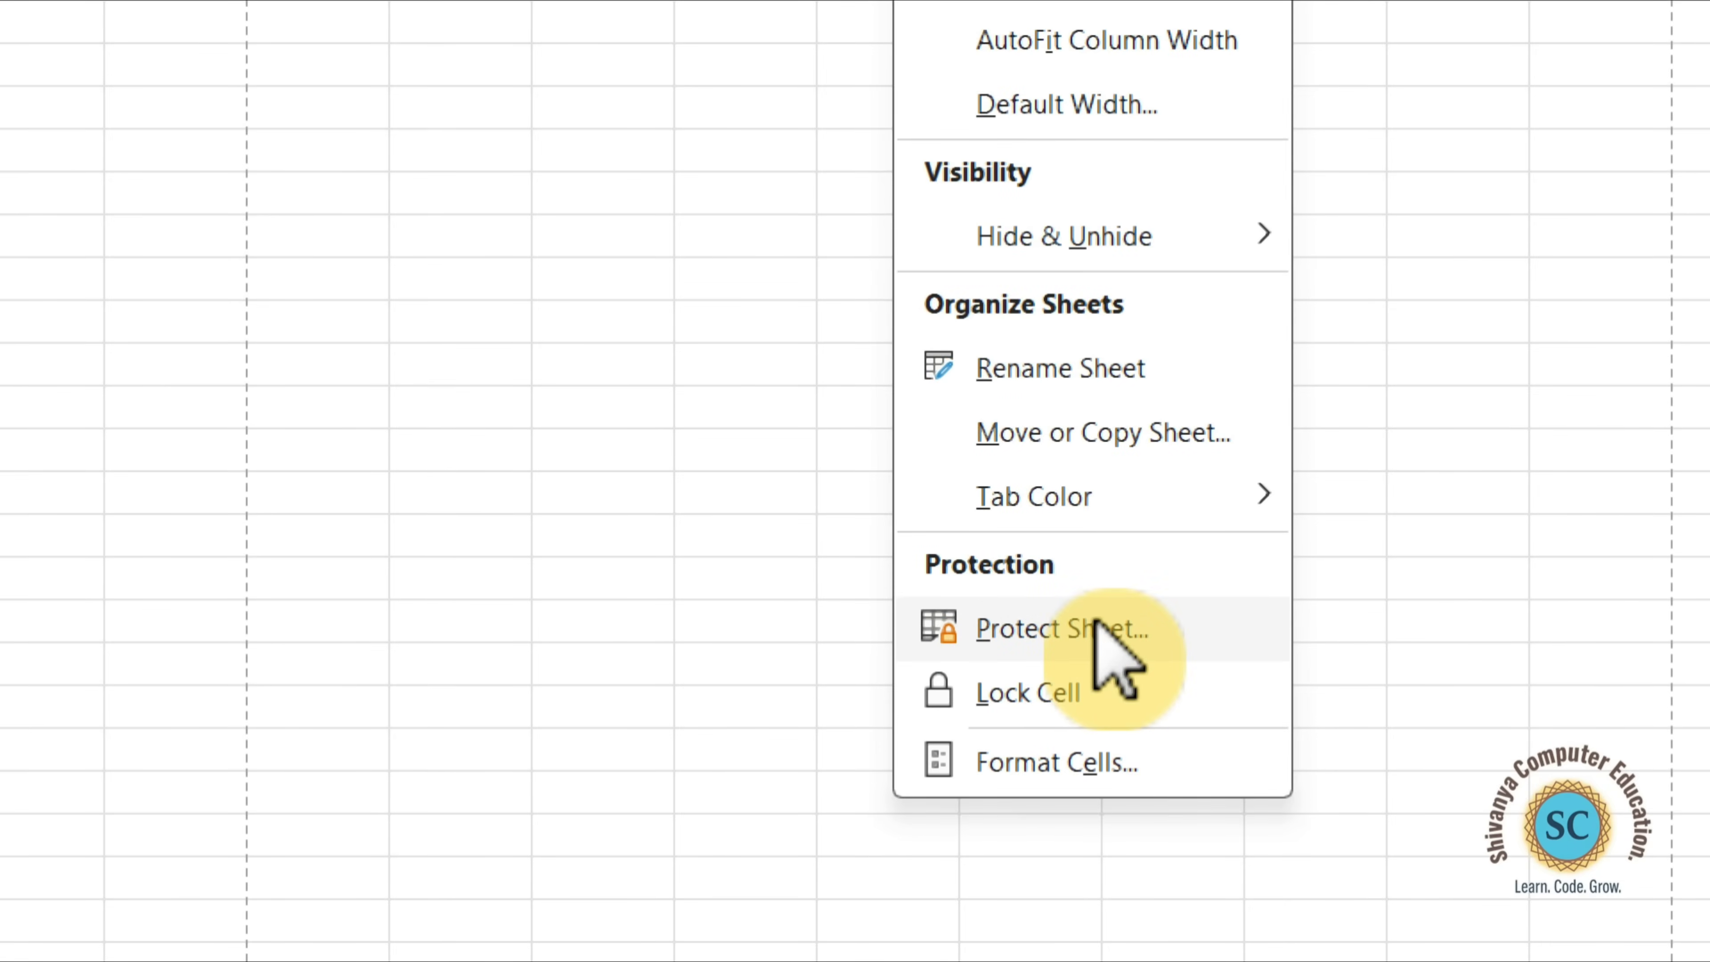
pyautogui.click(1094, 628)
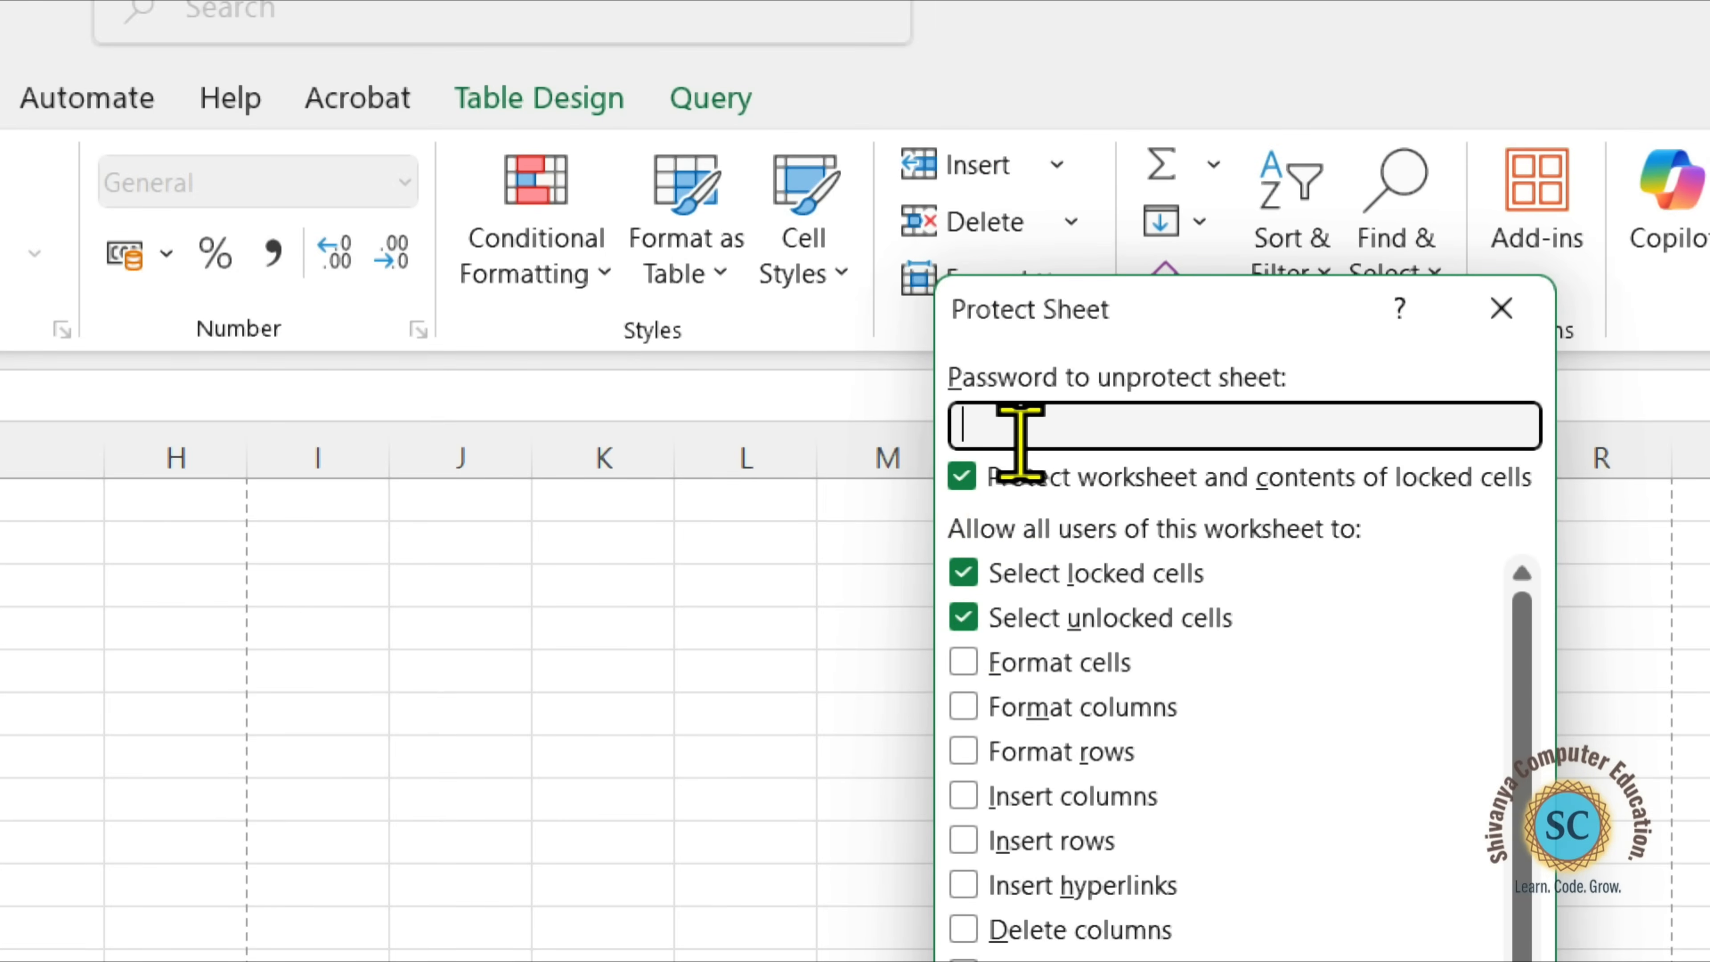
pyautogui.write('12345')
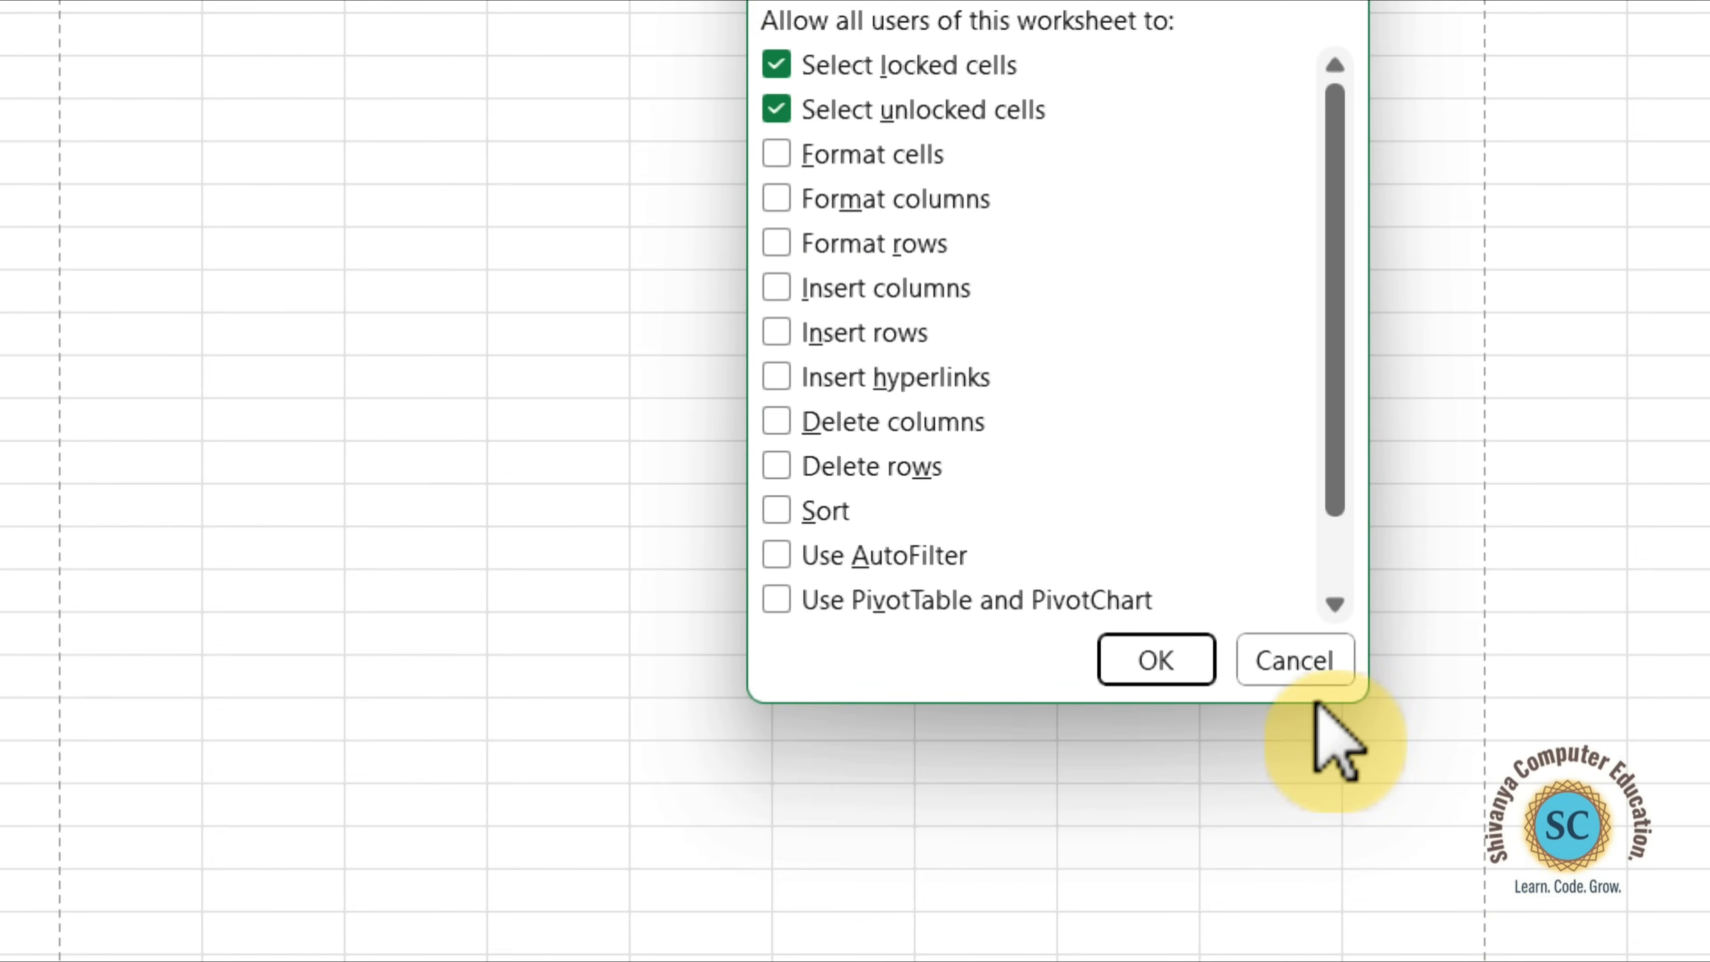
pyautogui.click(1154, 657)
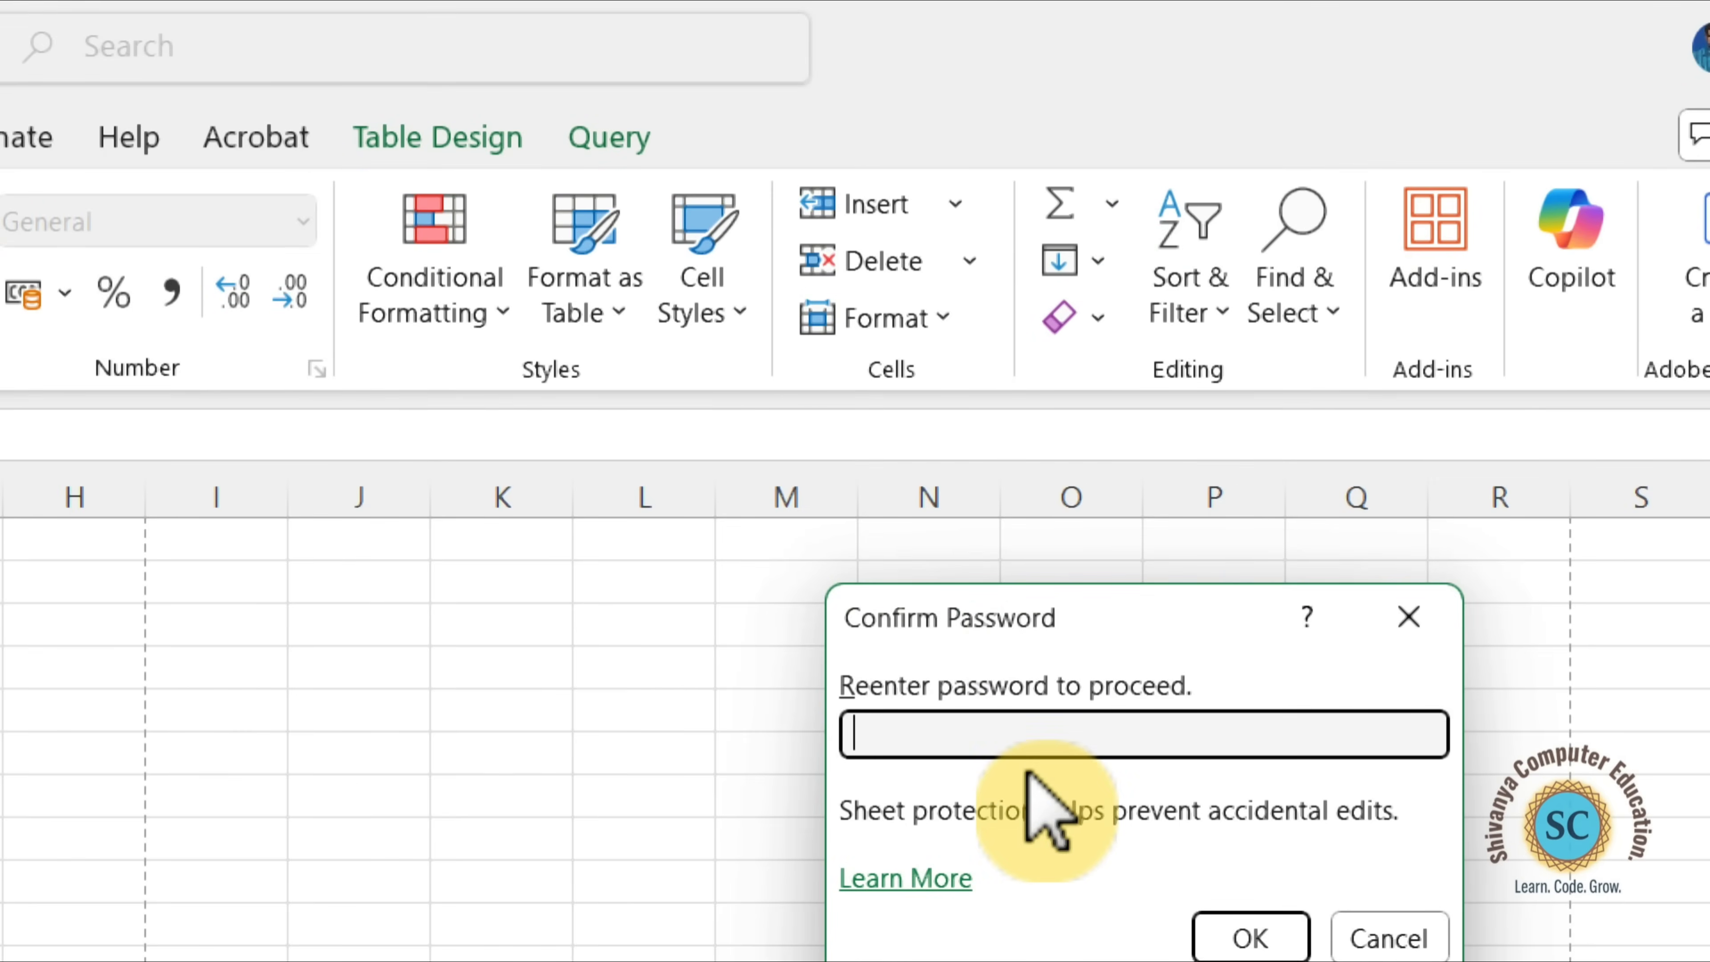
pyautogui.write('12345')
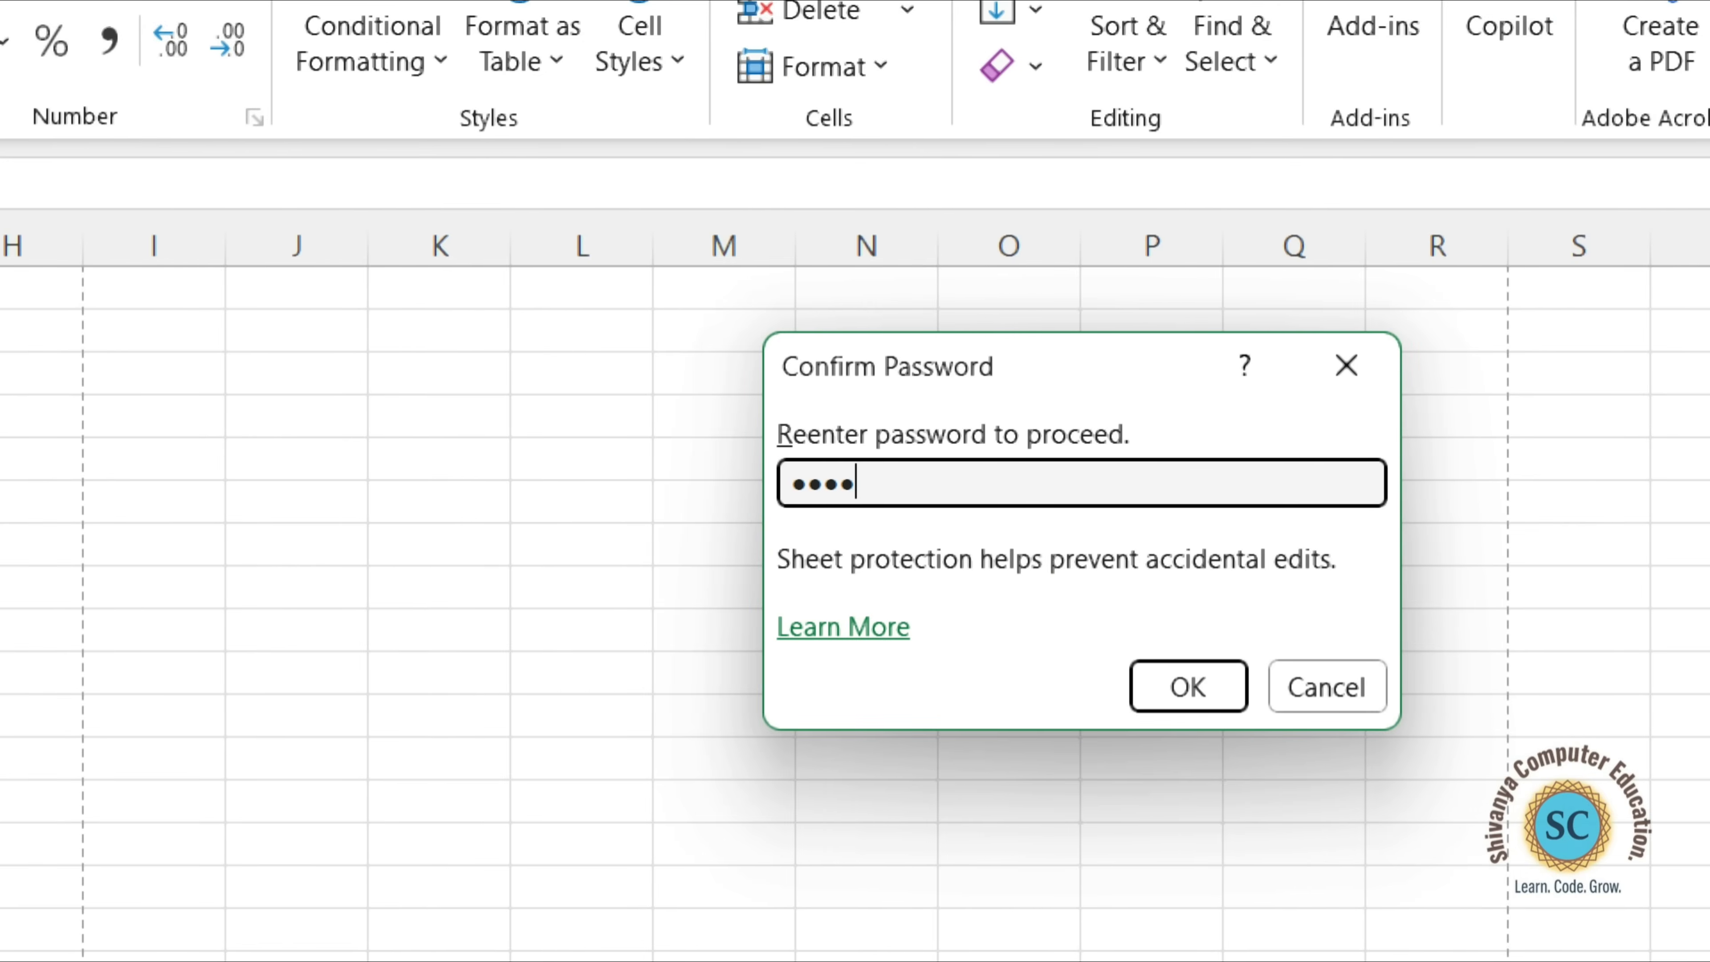
pyautogui.click(1199, 696)
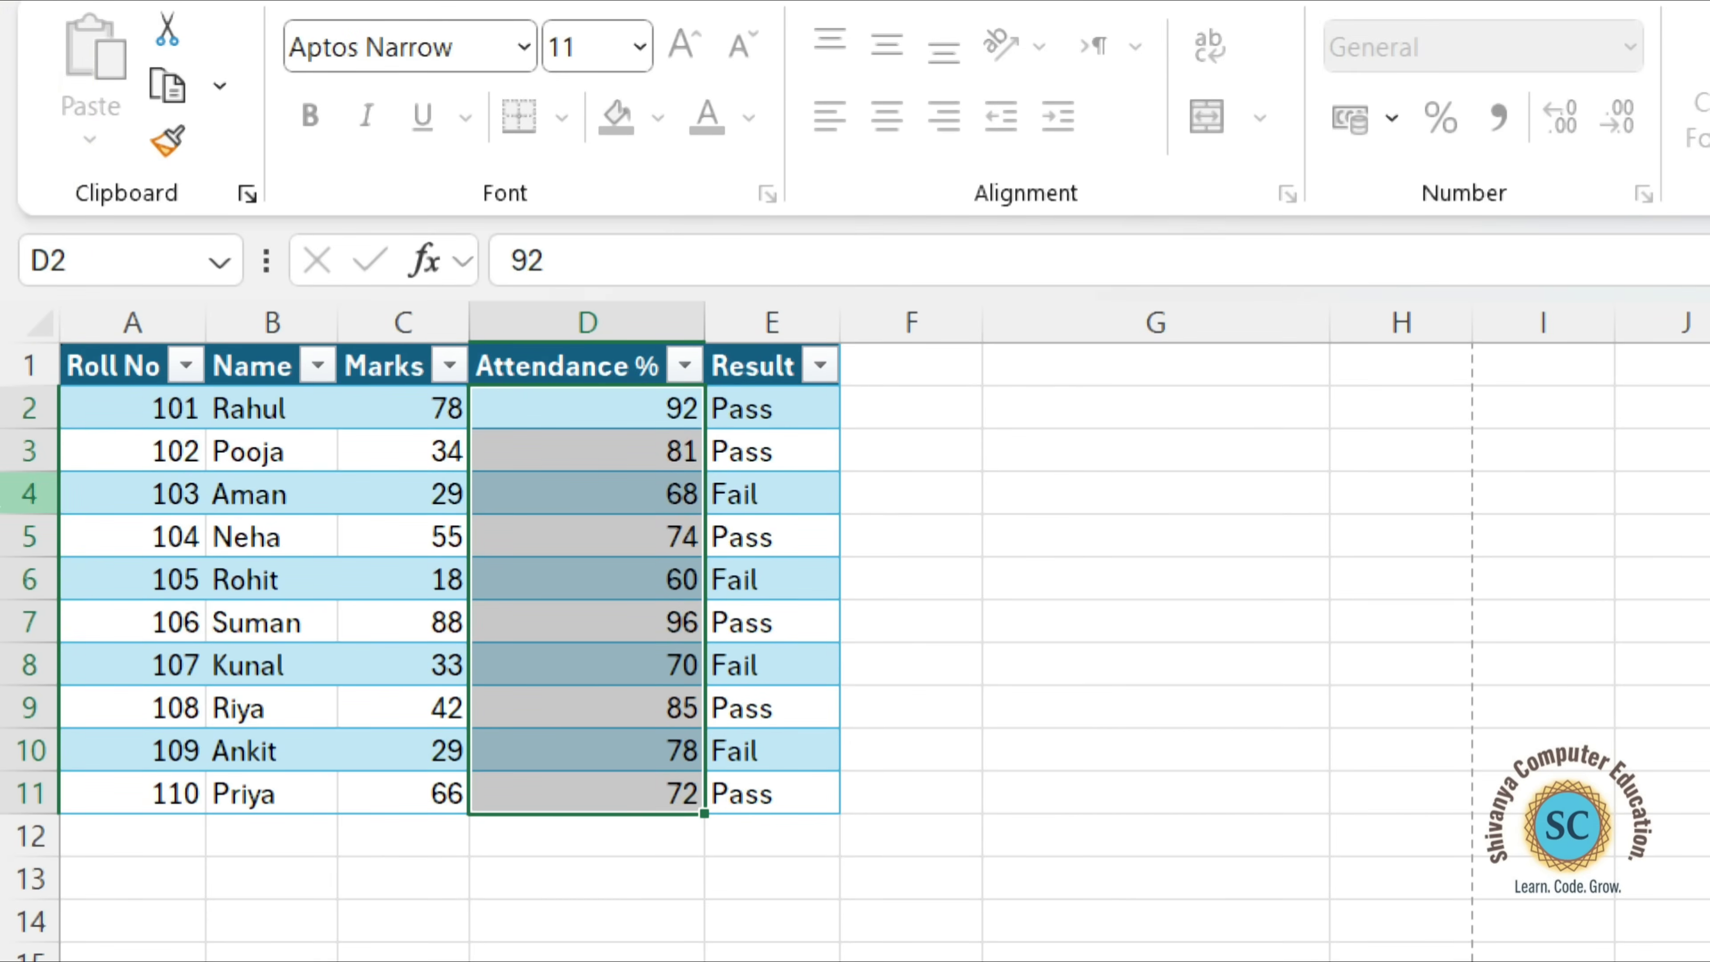
# Check which insert commands are available for the unlocked attendance range D2:D11.
pyautogui.rightClick(560, 545)
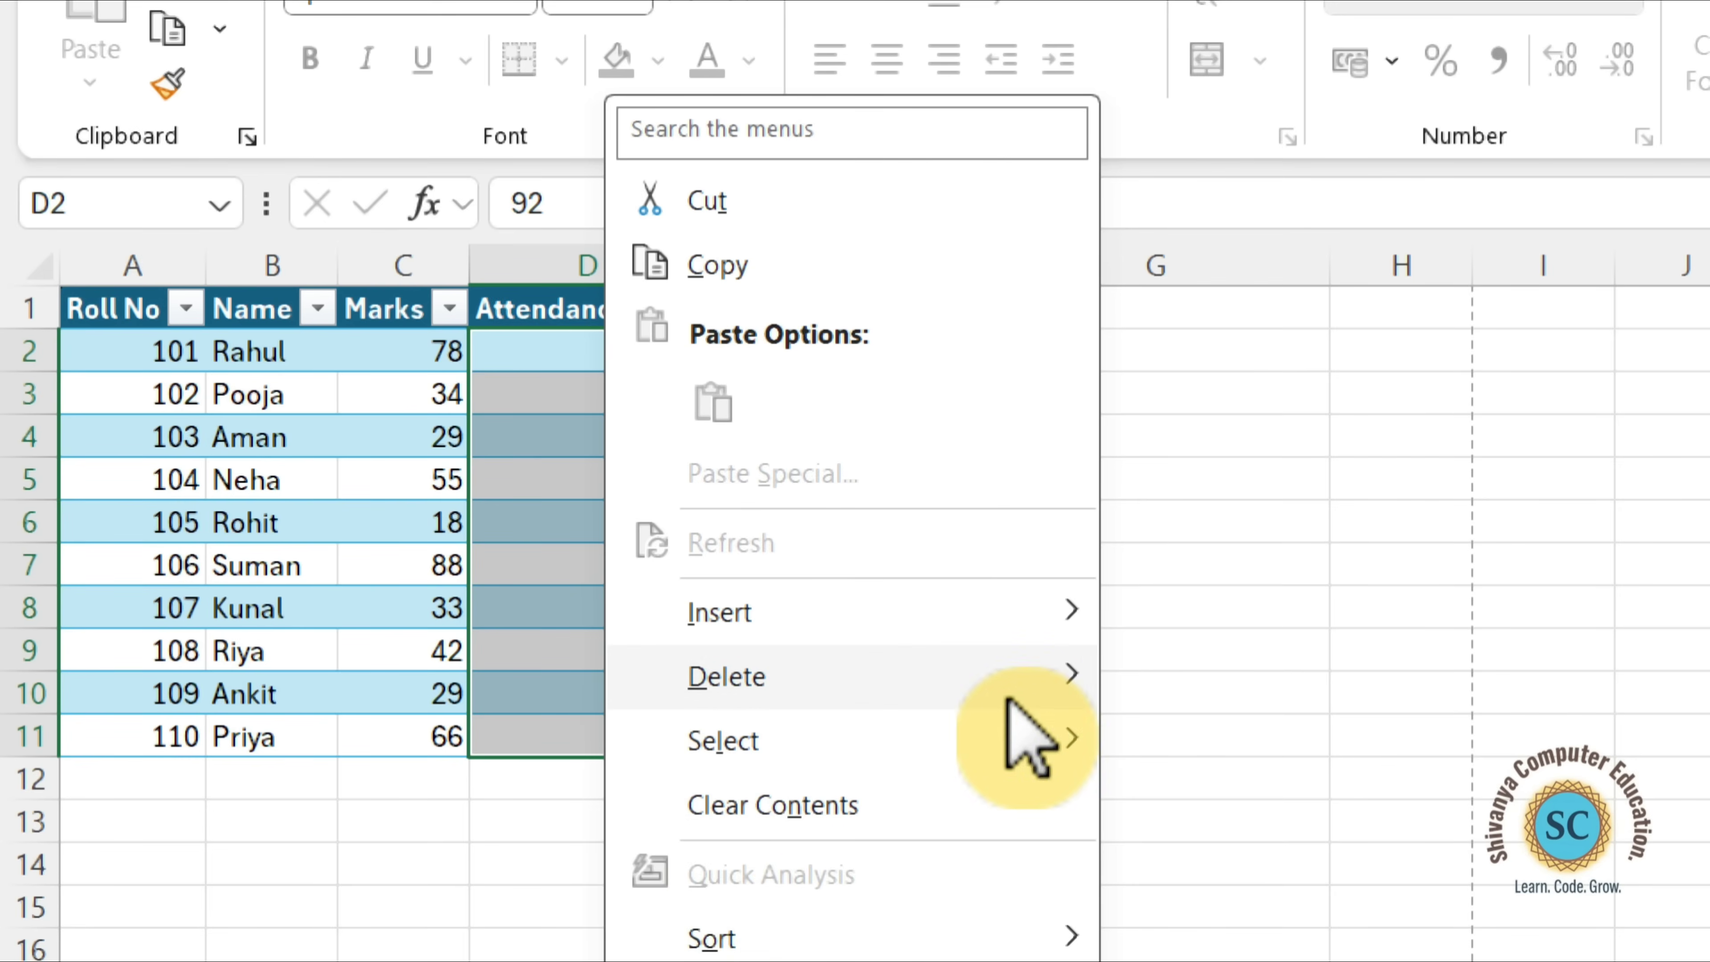
pyautogui.moveTo(1030, 630)
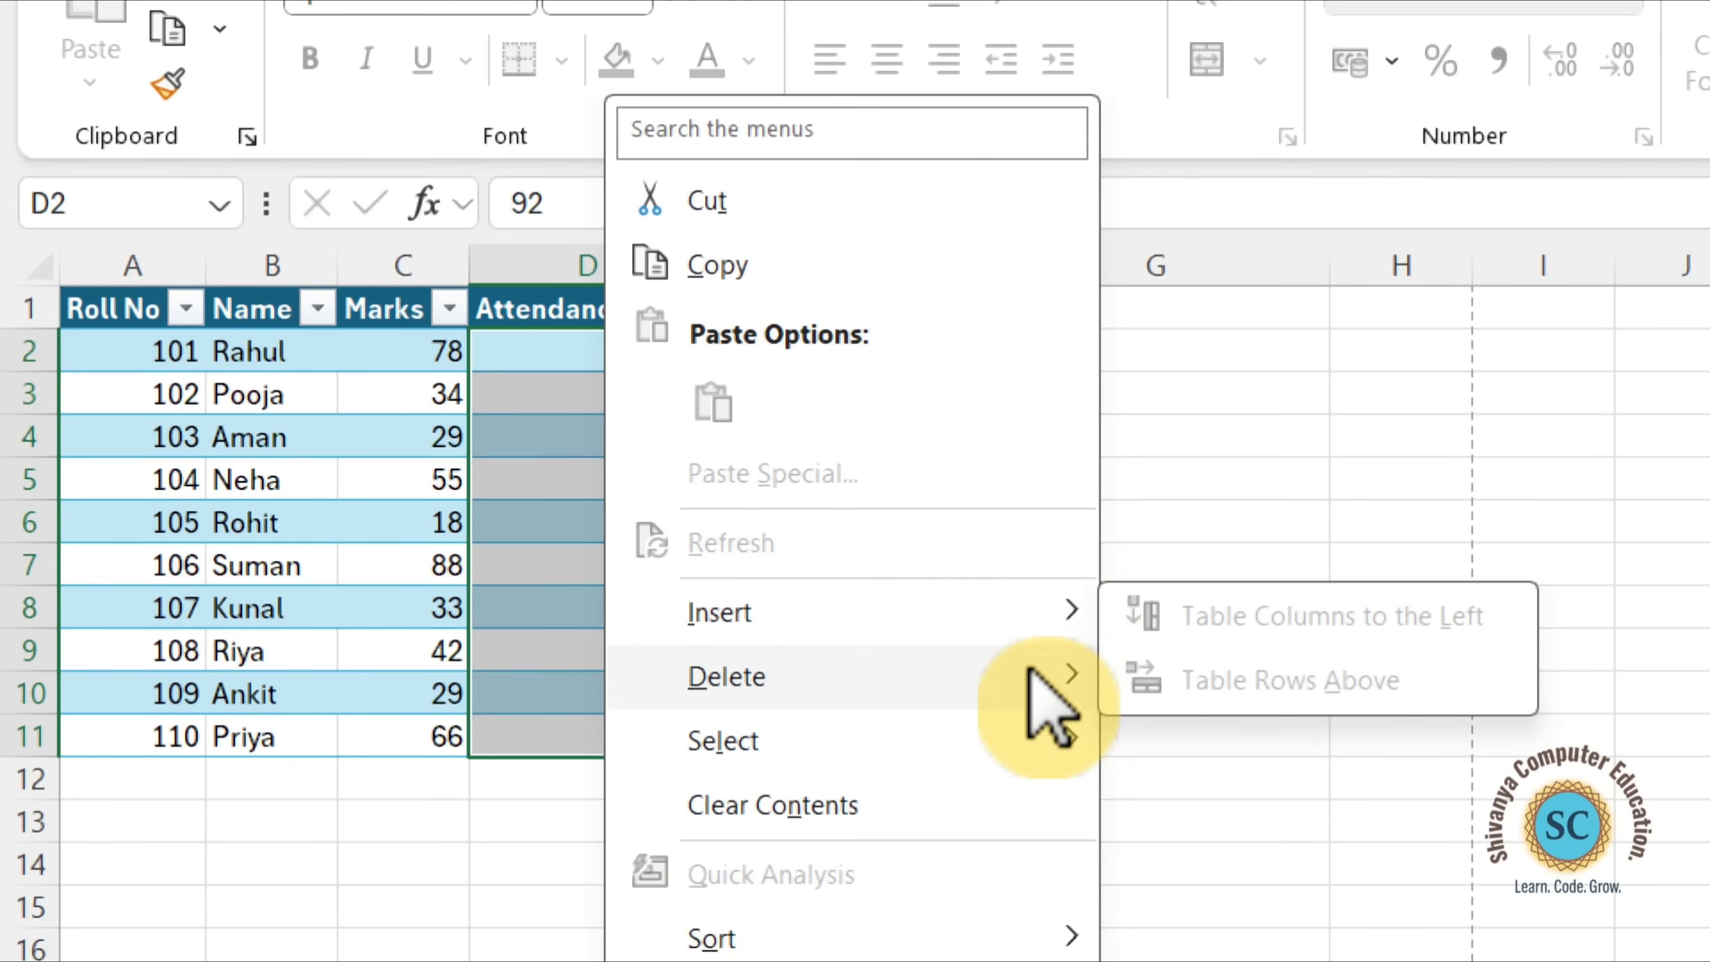
pyautogui.press('Escape')
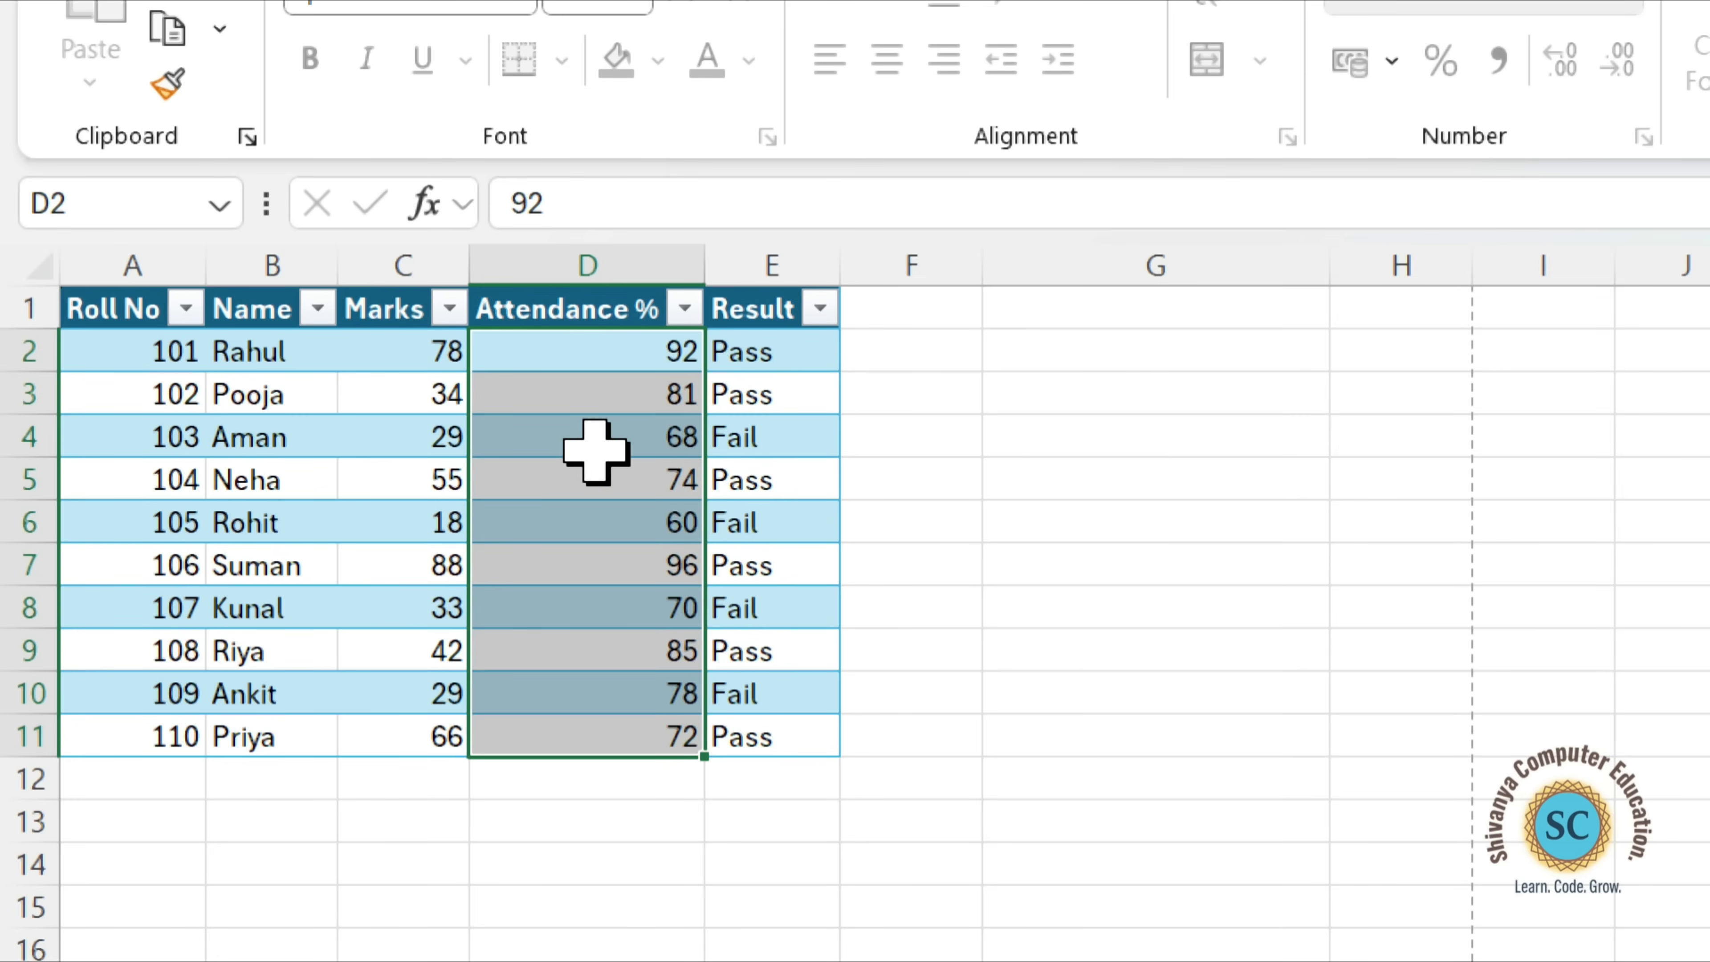
# Test editing the unlocked Attendance % cells by clearing the value in D2, and select cell D8.
pyautogui.write('-')
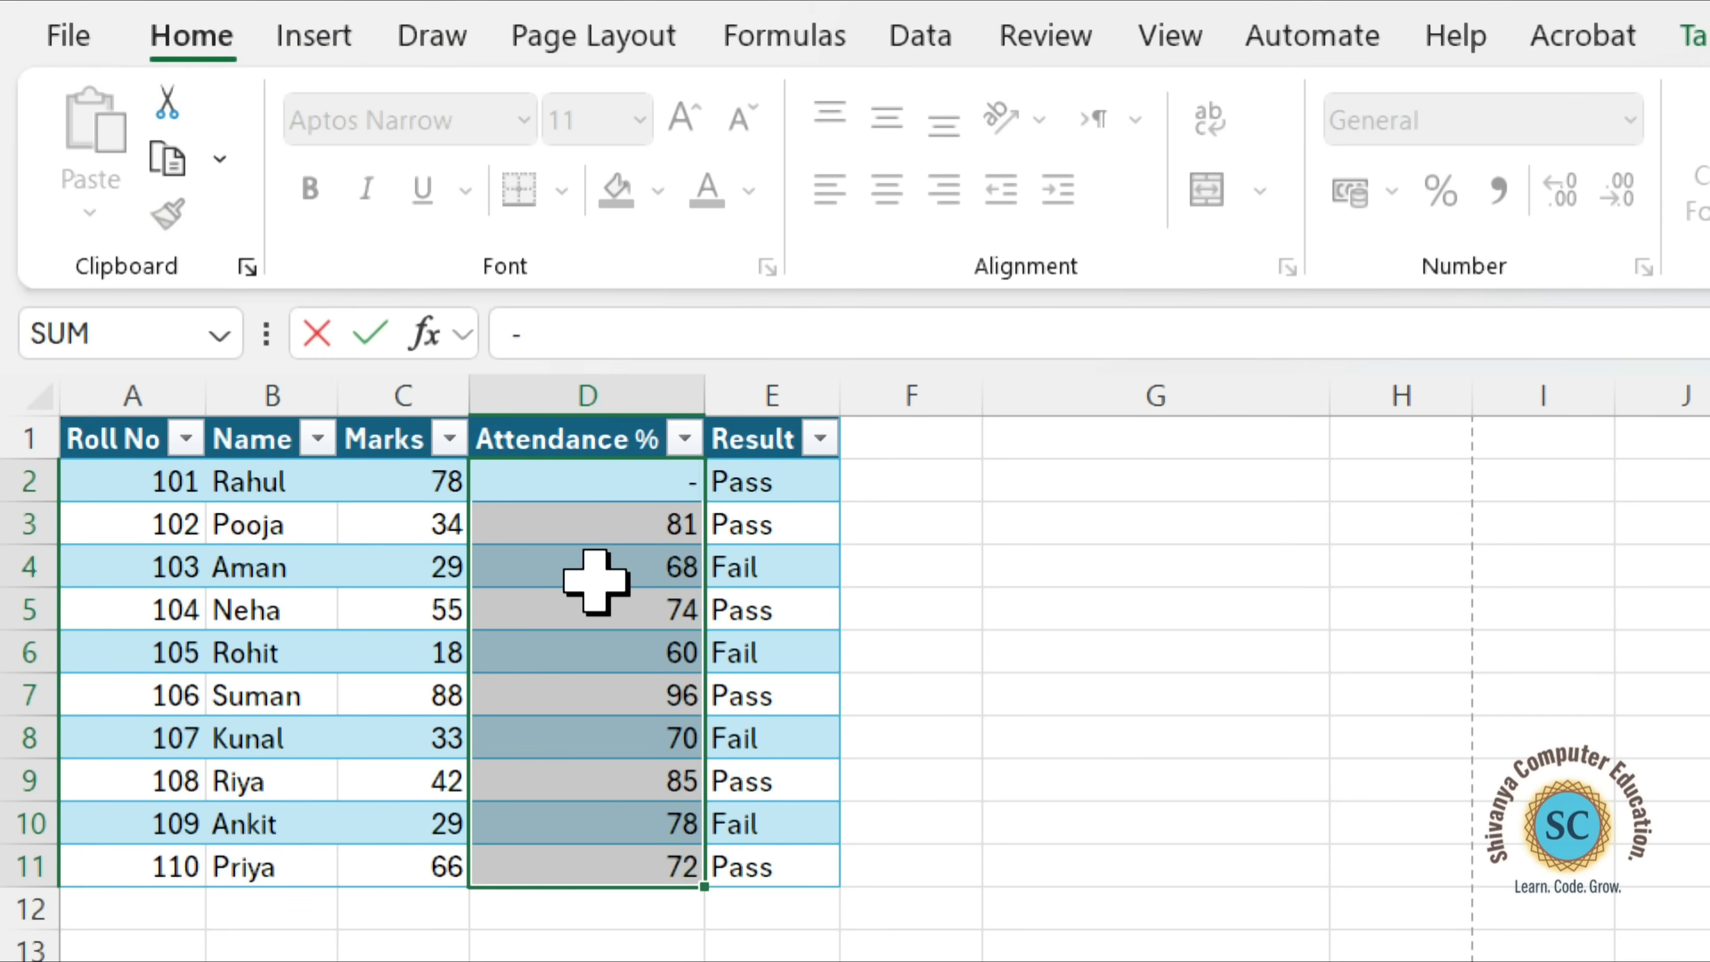
pyautogui.press('BackSpace')
pyautogui.click(1684, 609)
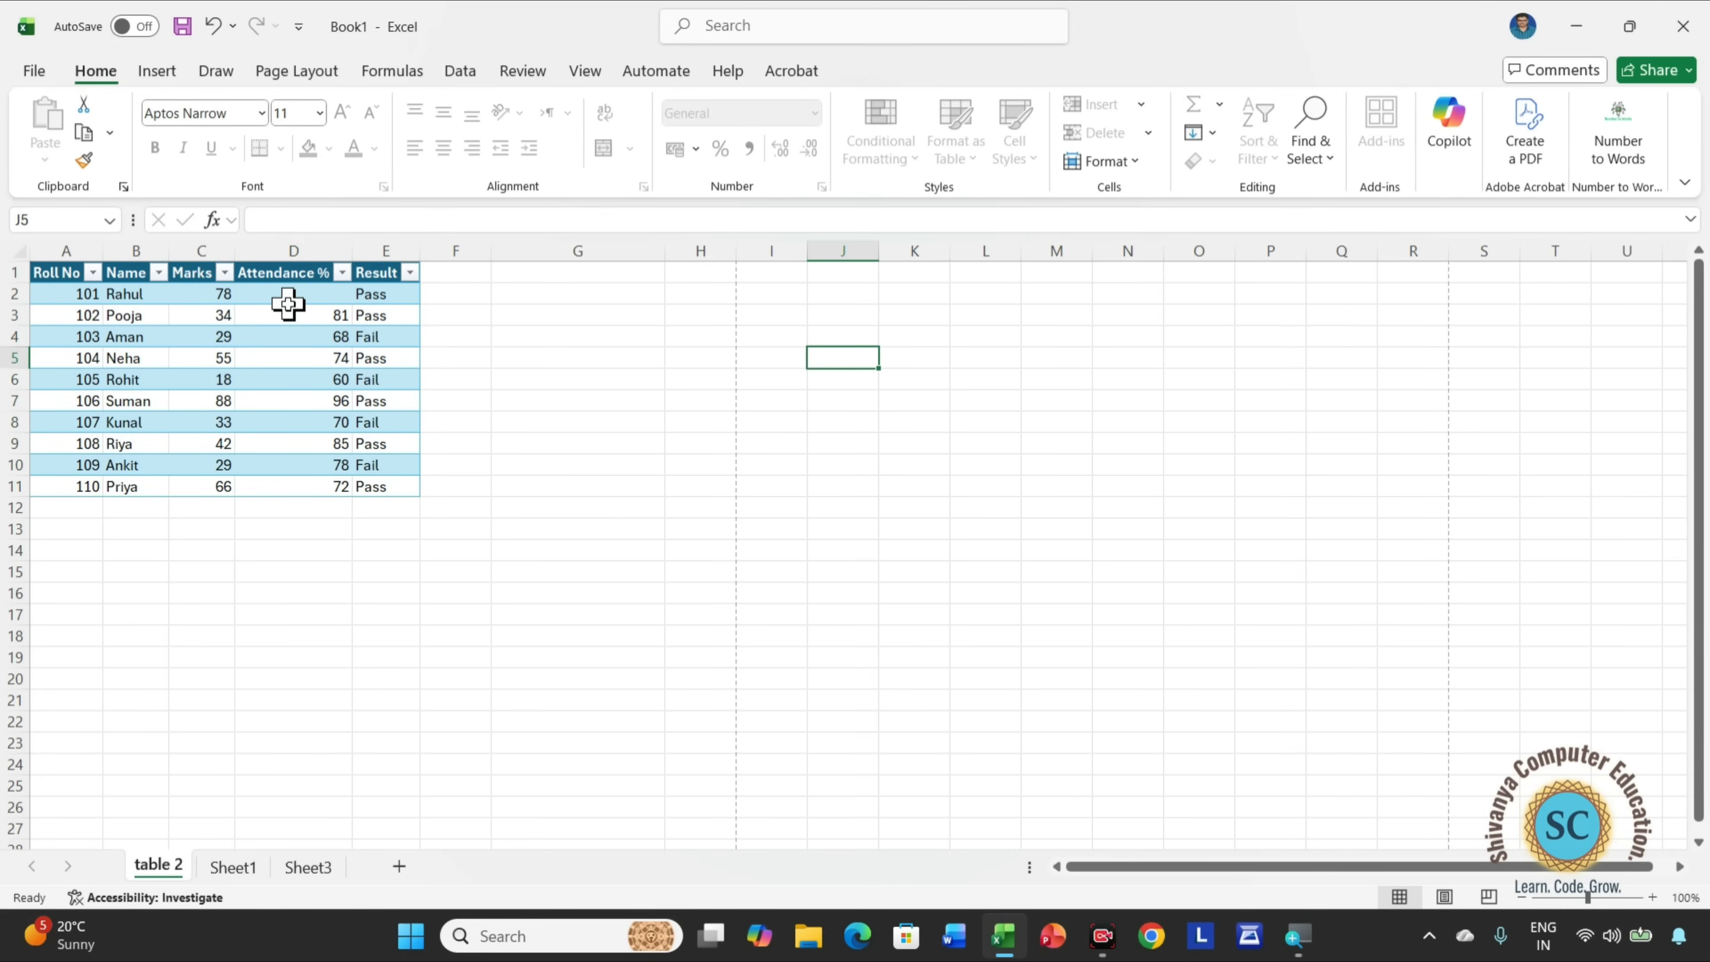
pyautogui.moveTo(288, 303); pyautogui.dragTo(291, 487)
pyautogui.click(290, 487)
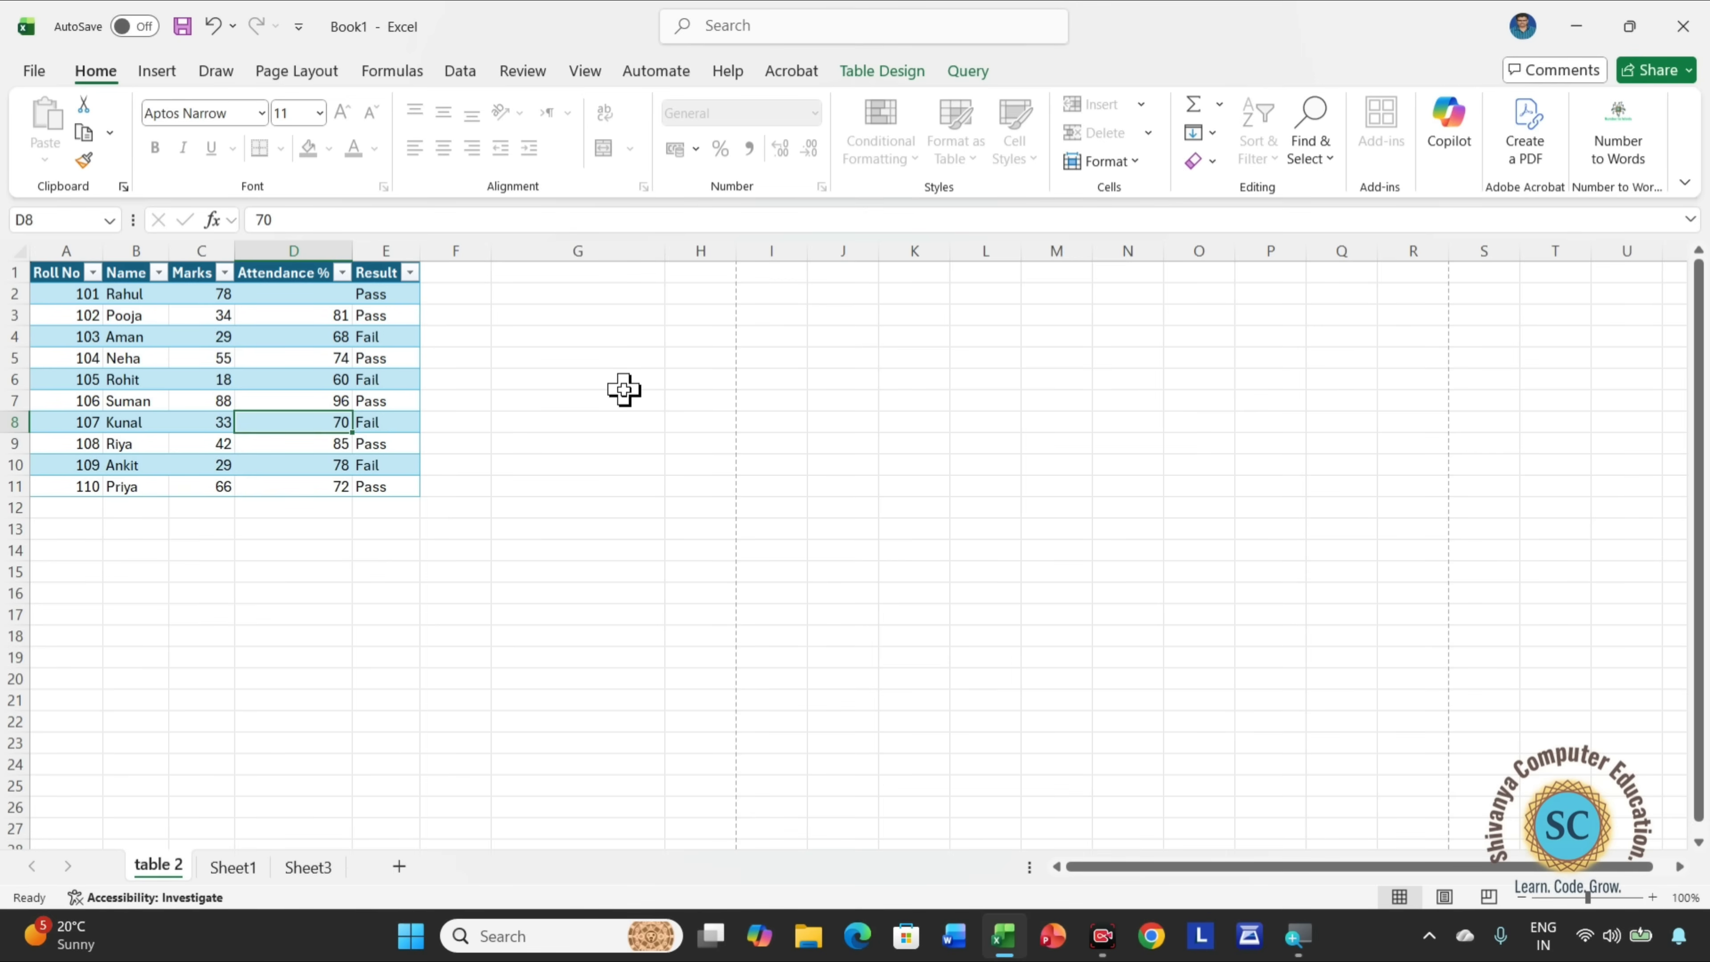
# Select the Result cells E3:E10 and unprotect the table 2 sheet by entering its sheet password.
pyautogui.moveTo(363, 312); pyautogui.dragTo(377, 455)
pyautogui.click(1107, 162)
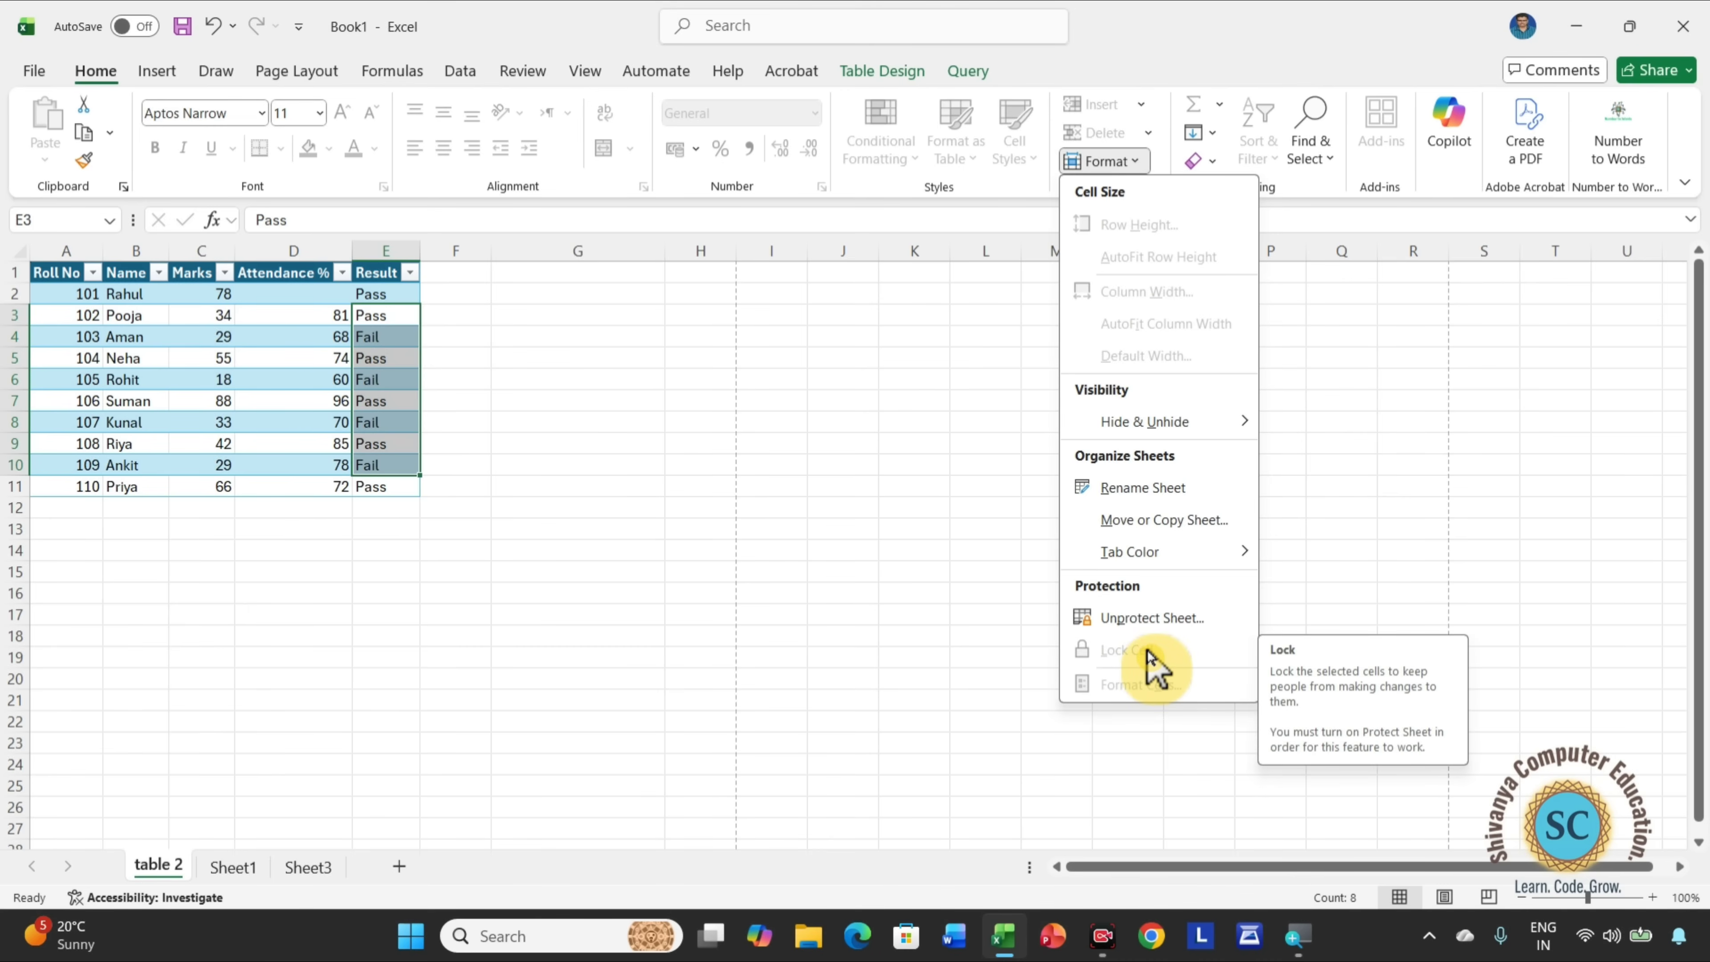
pyautogui.click(1167, 620)
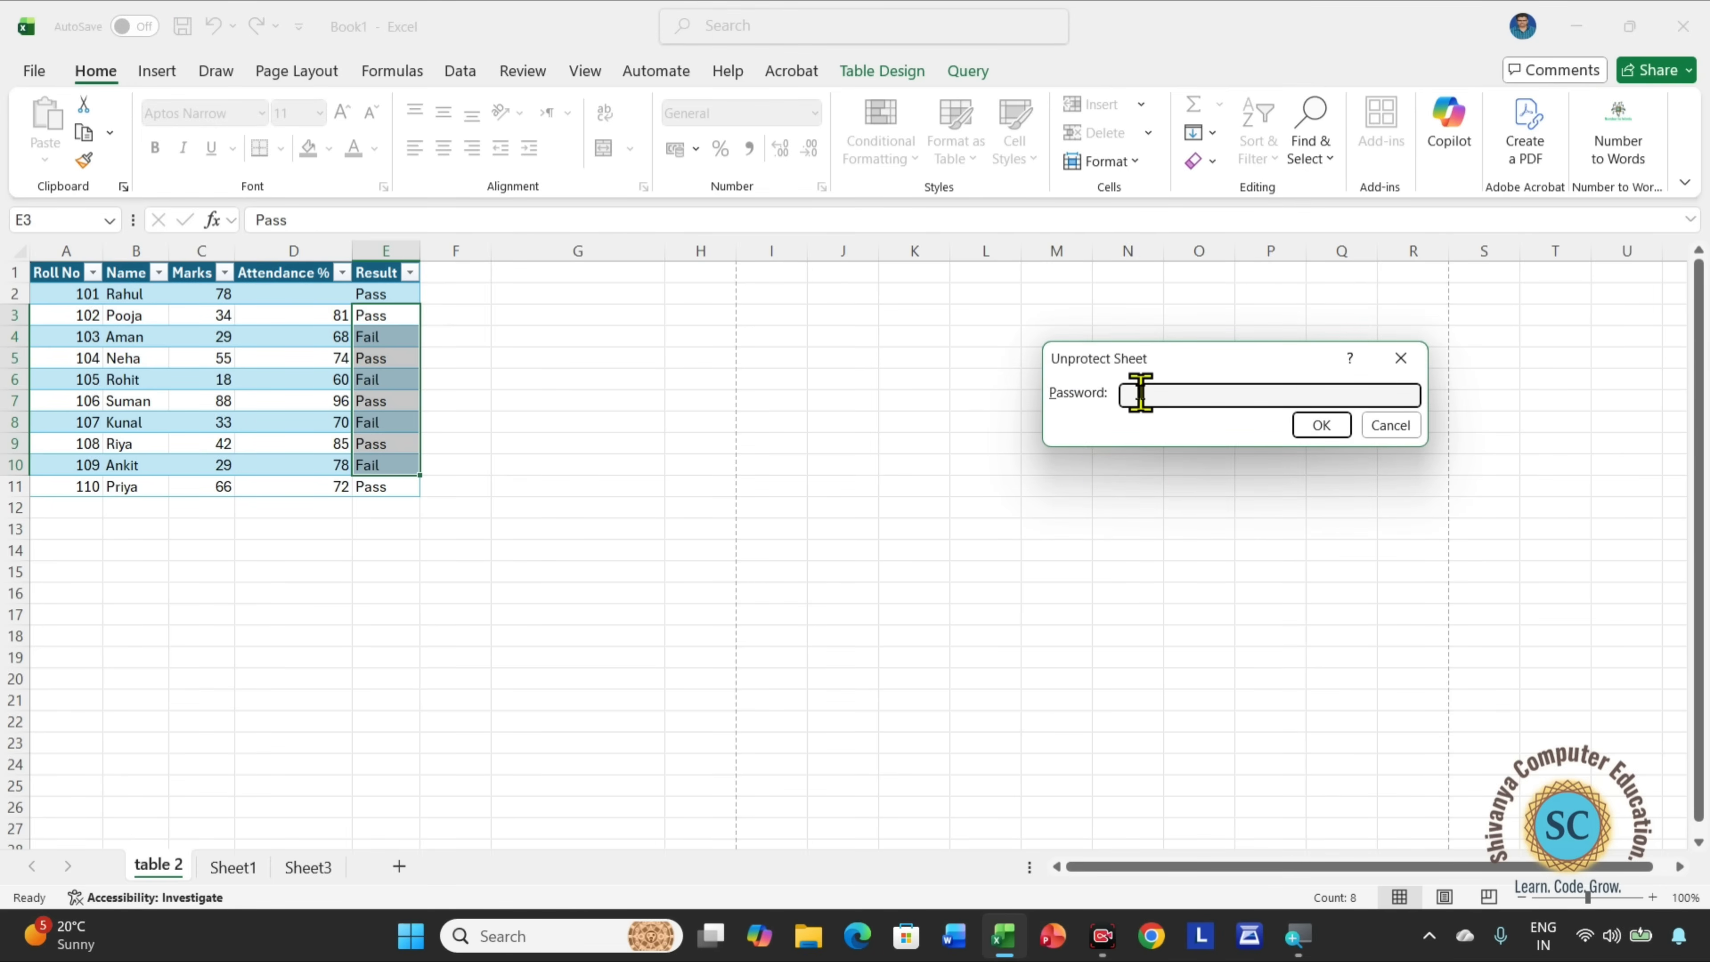
pyautogui.write('123')
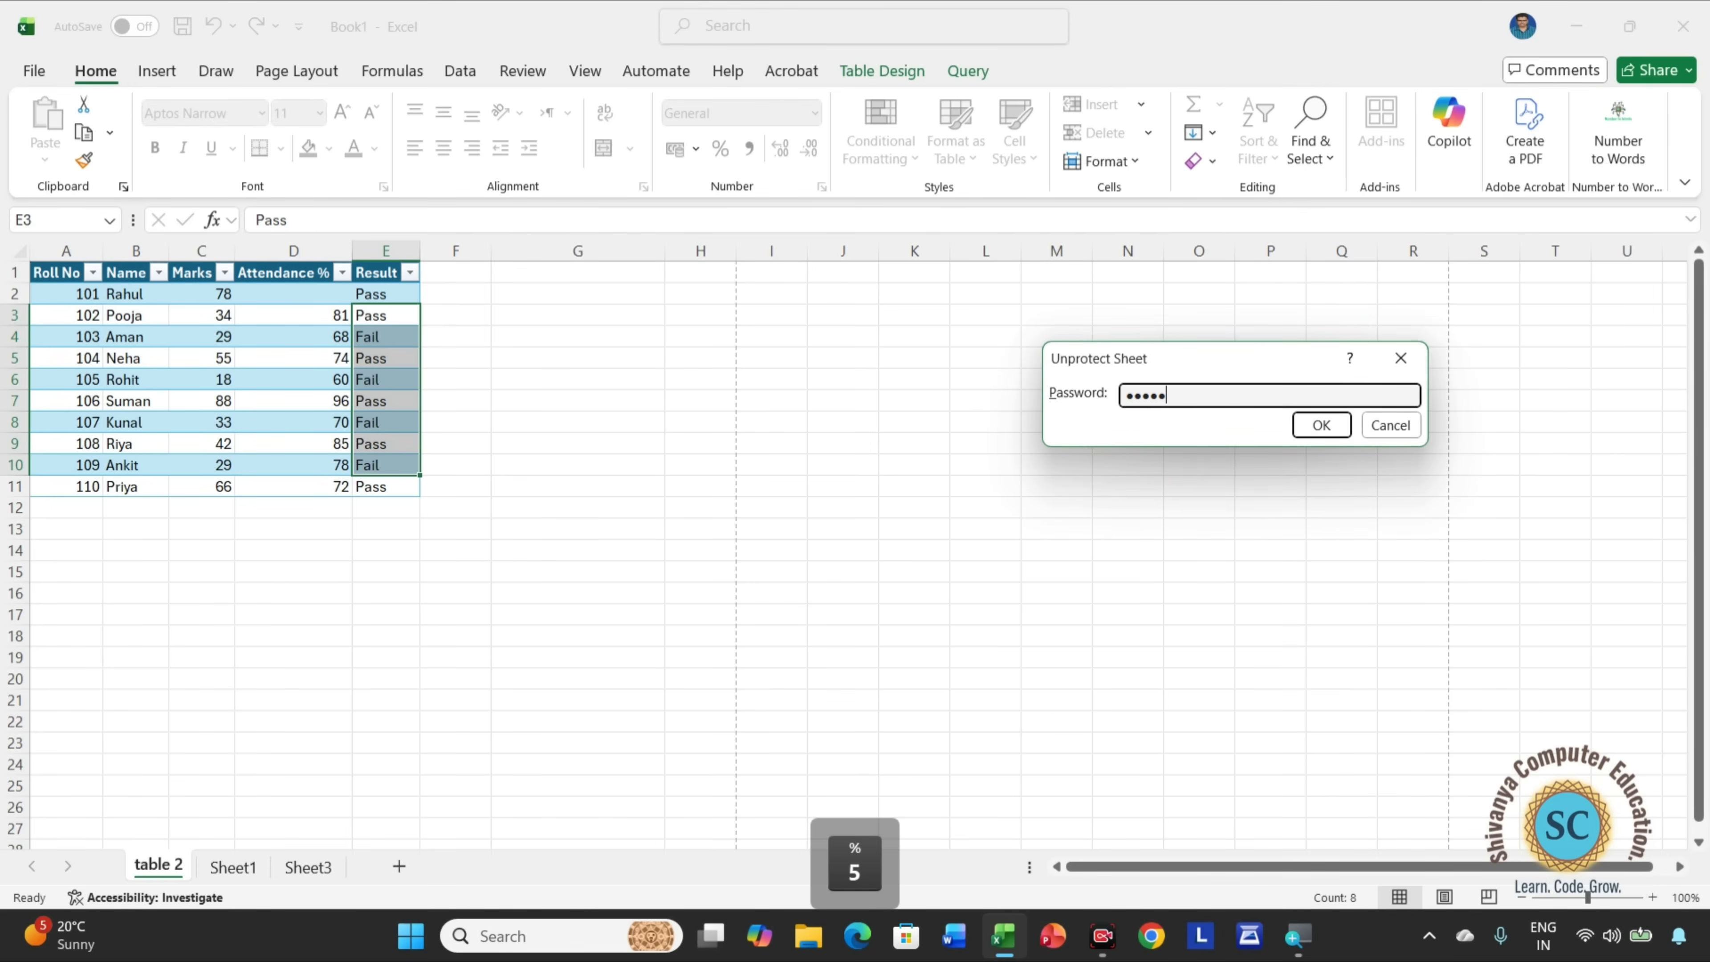
pyautogui.click(1345, 424)
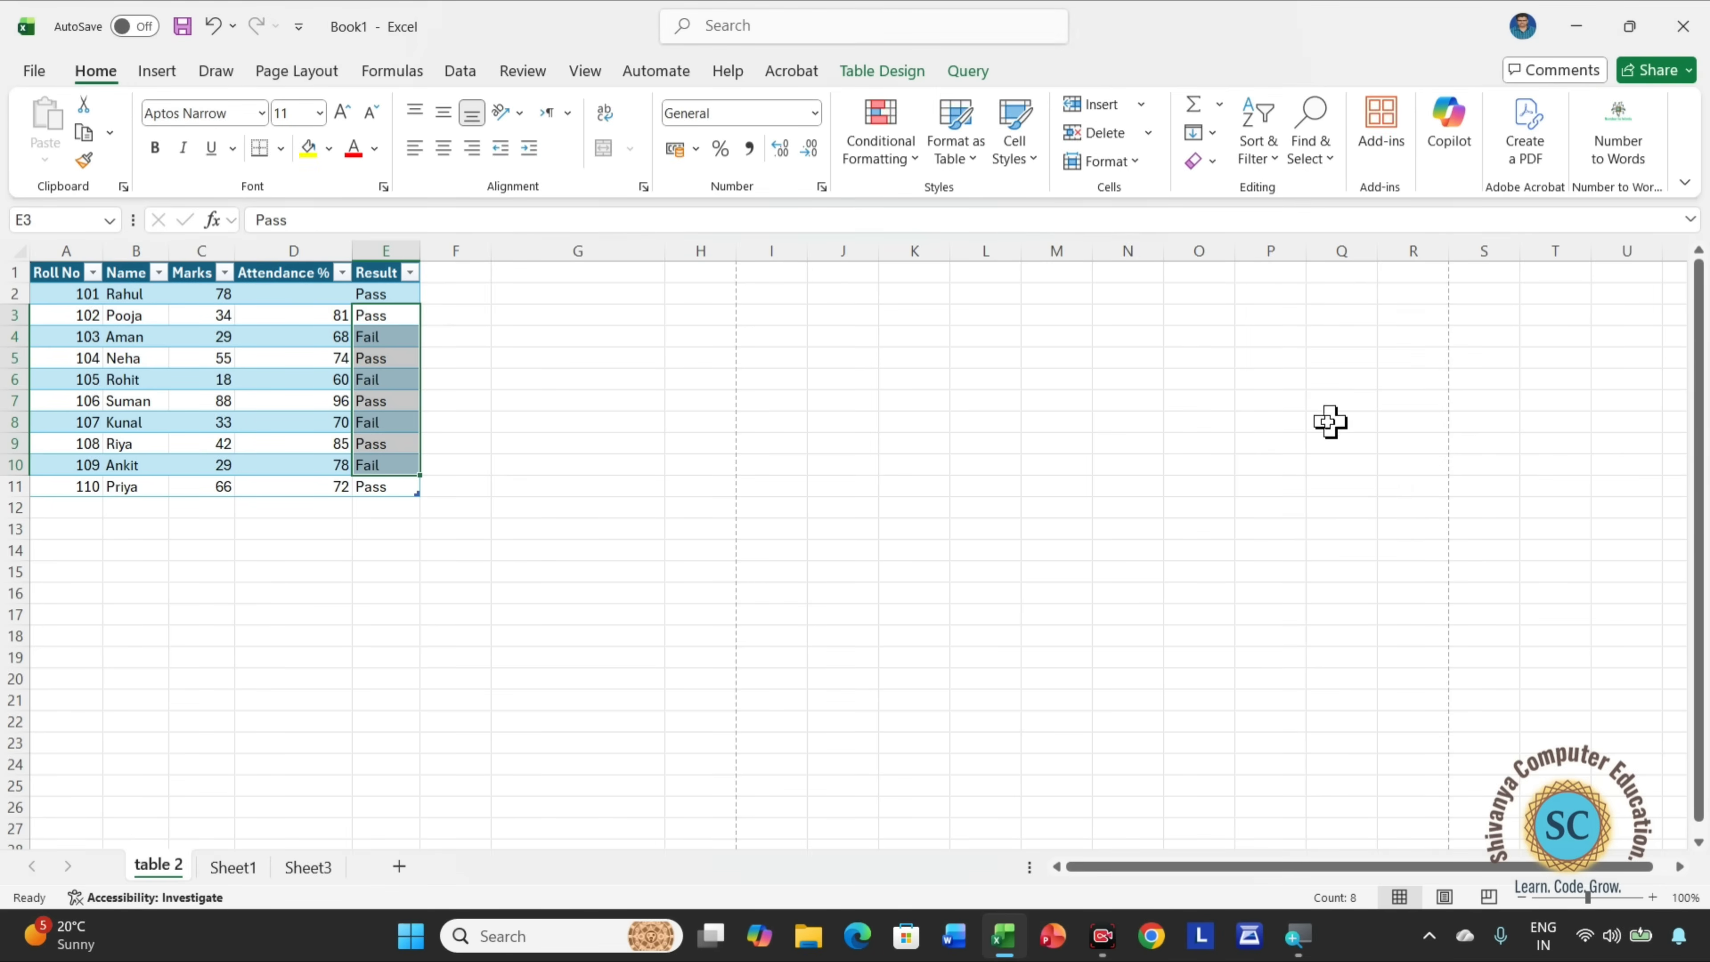
# Open the Format Cells settings for the selected Result cells E3:E10.
pyautogui.click(1140, 162)
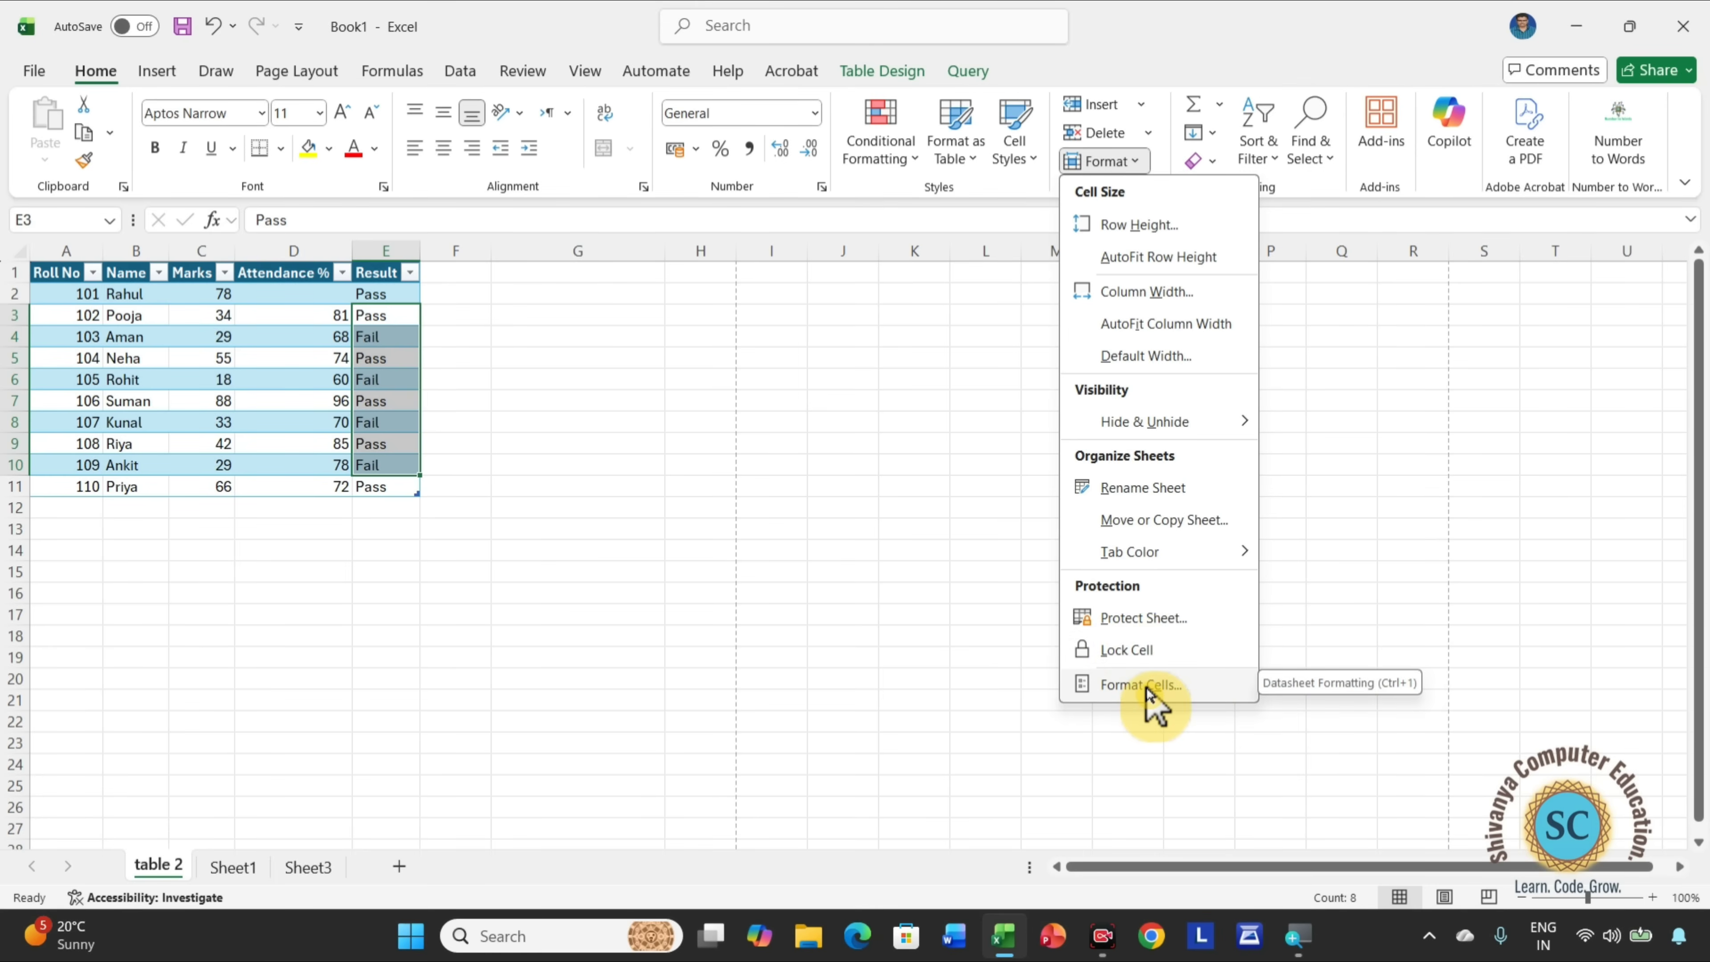
pyautogui.click(1180, 694)
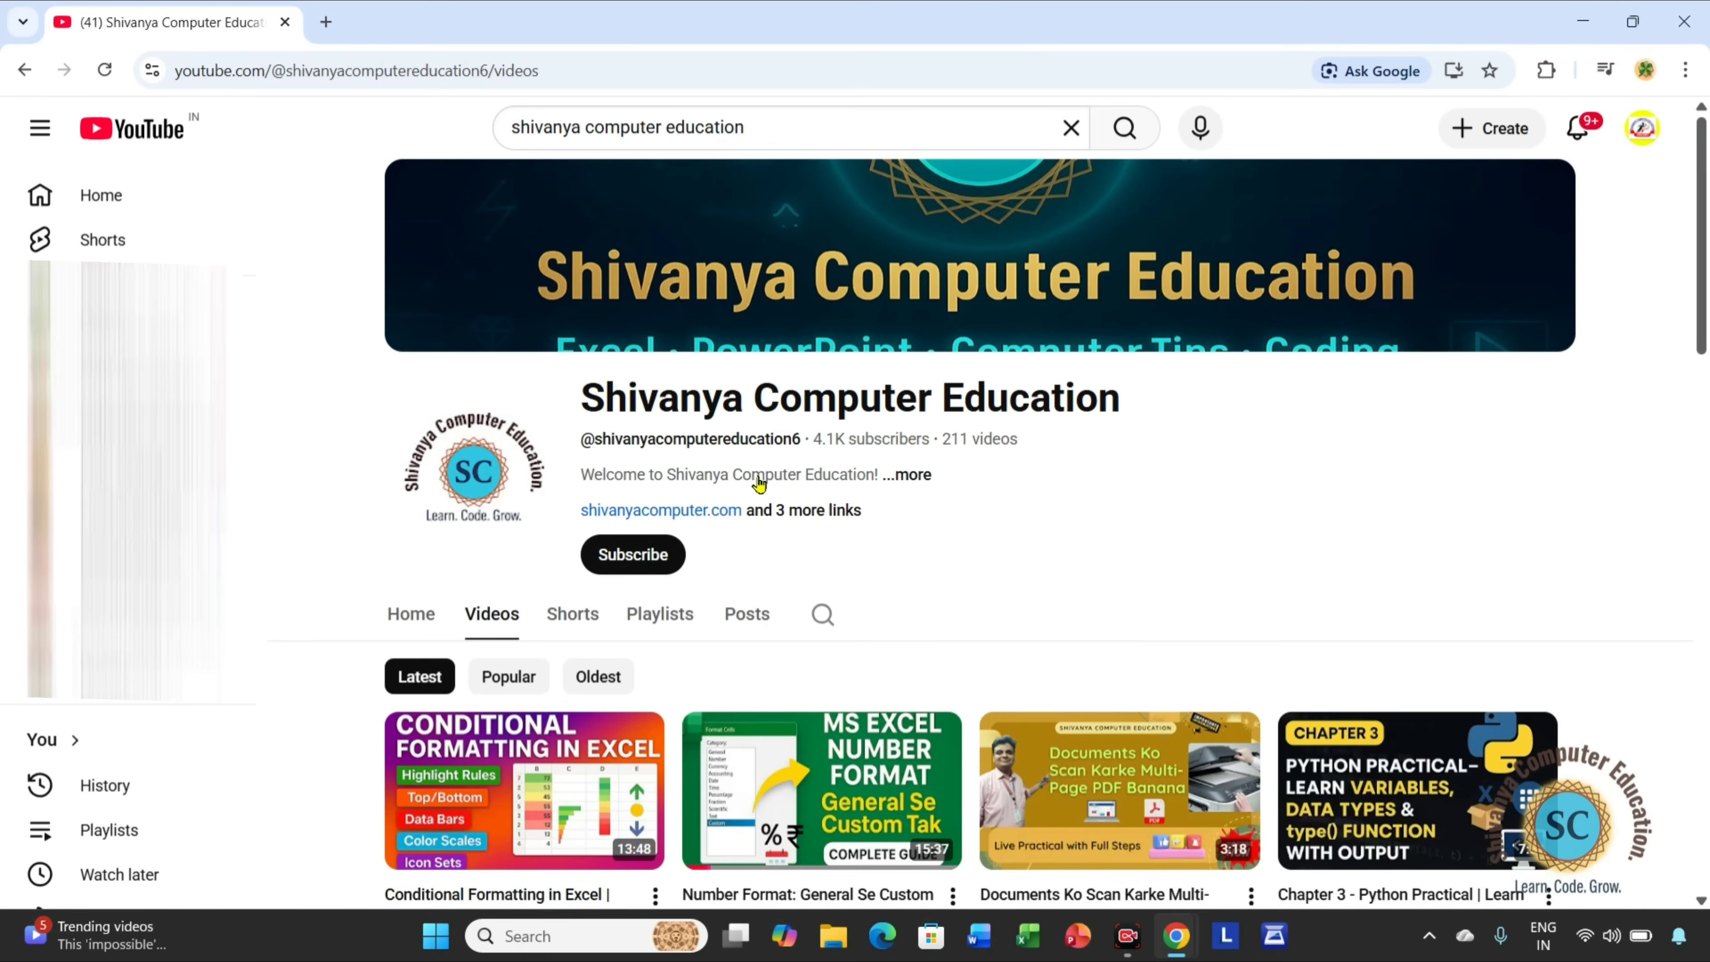
pyautogui.scroll(-3, 911, 566)
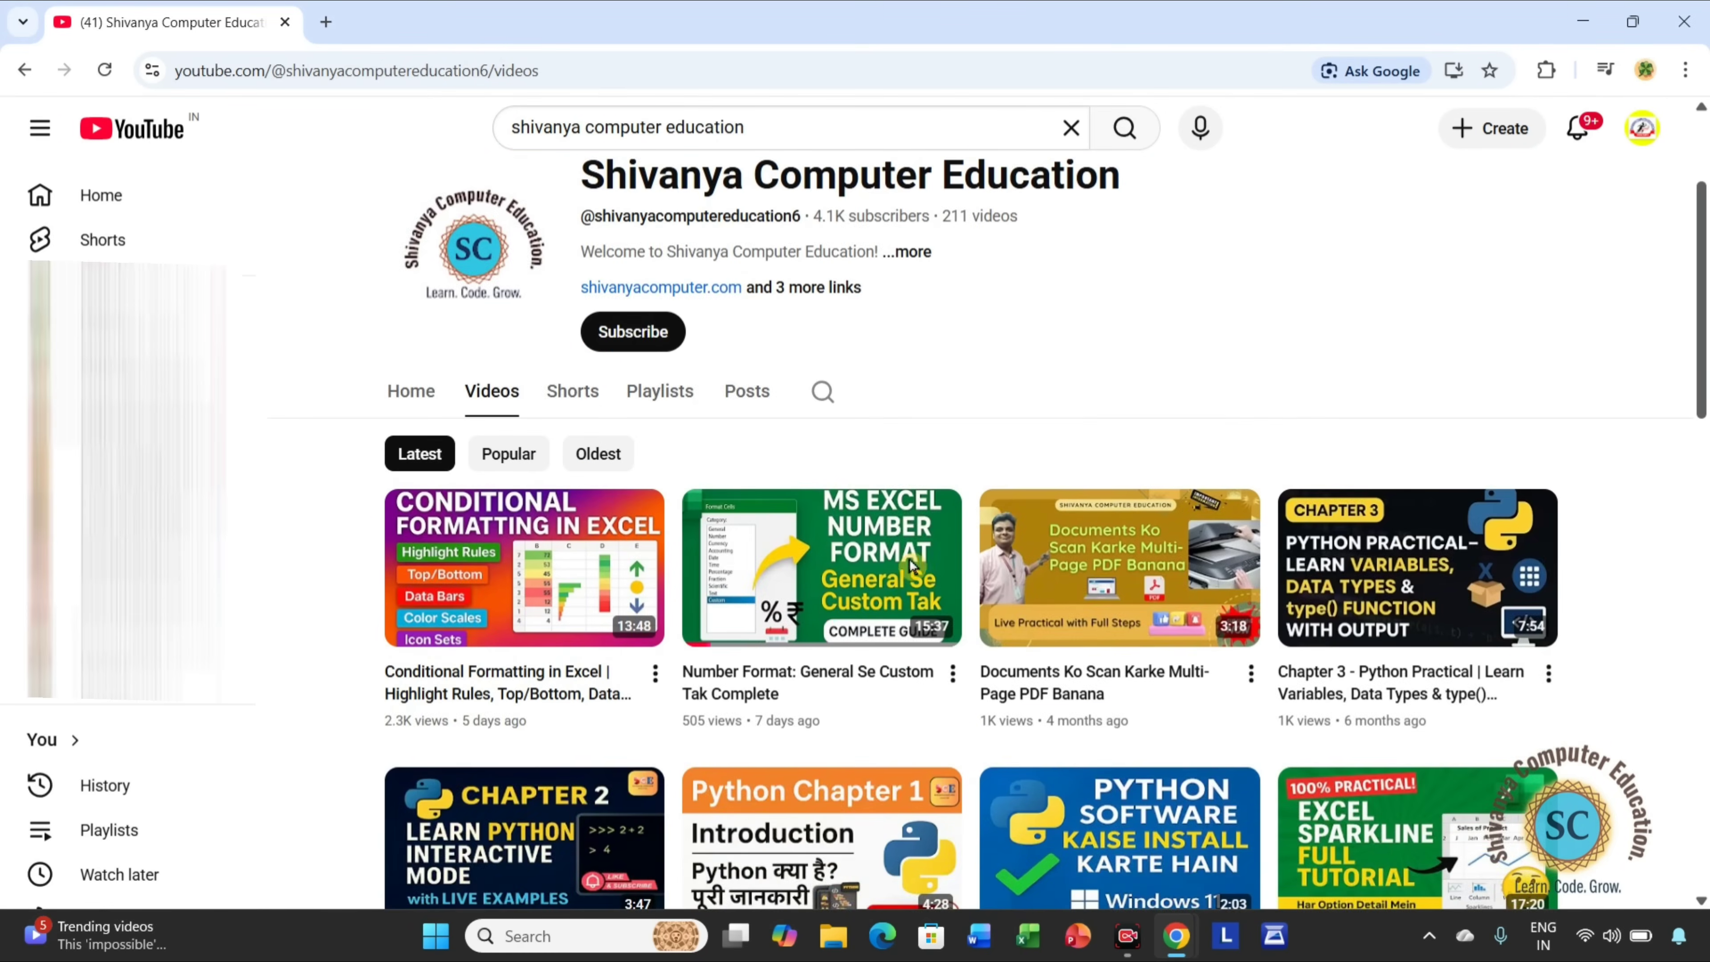
pyautogui.scroll(-2, 585, 453)
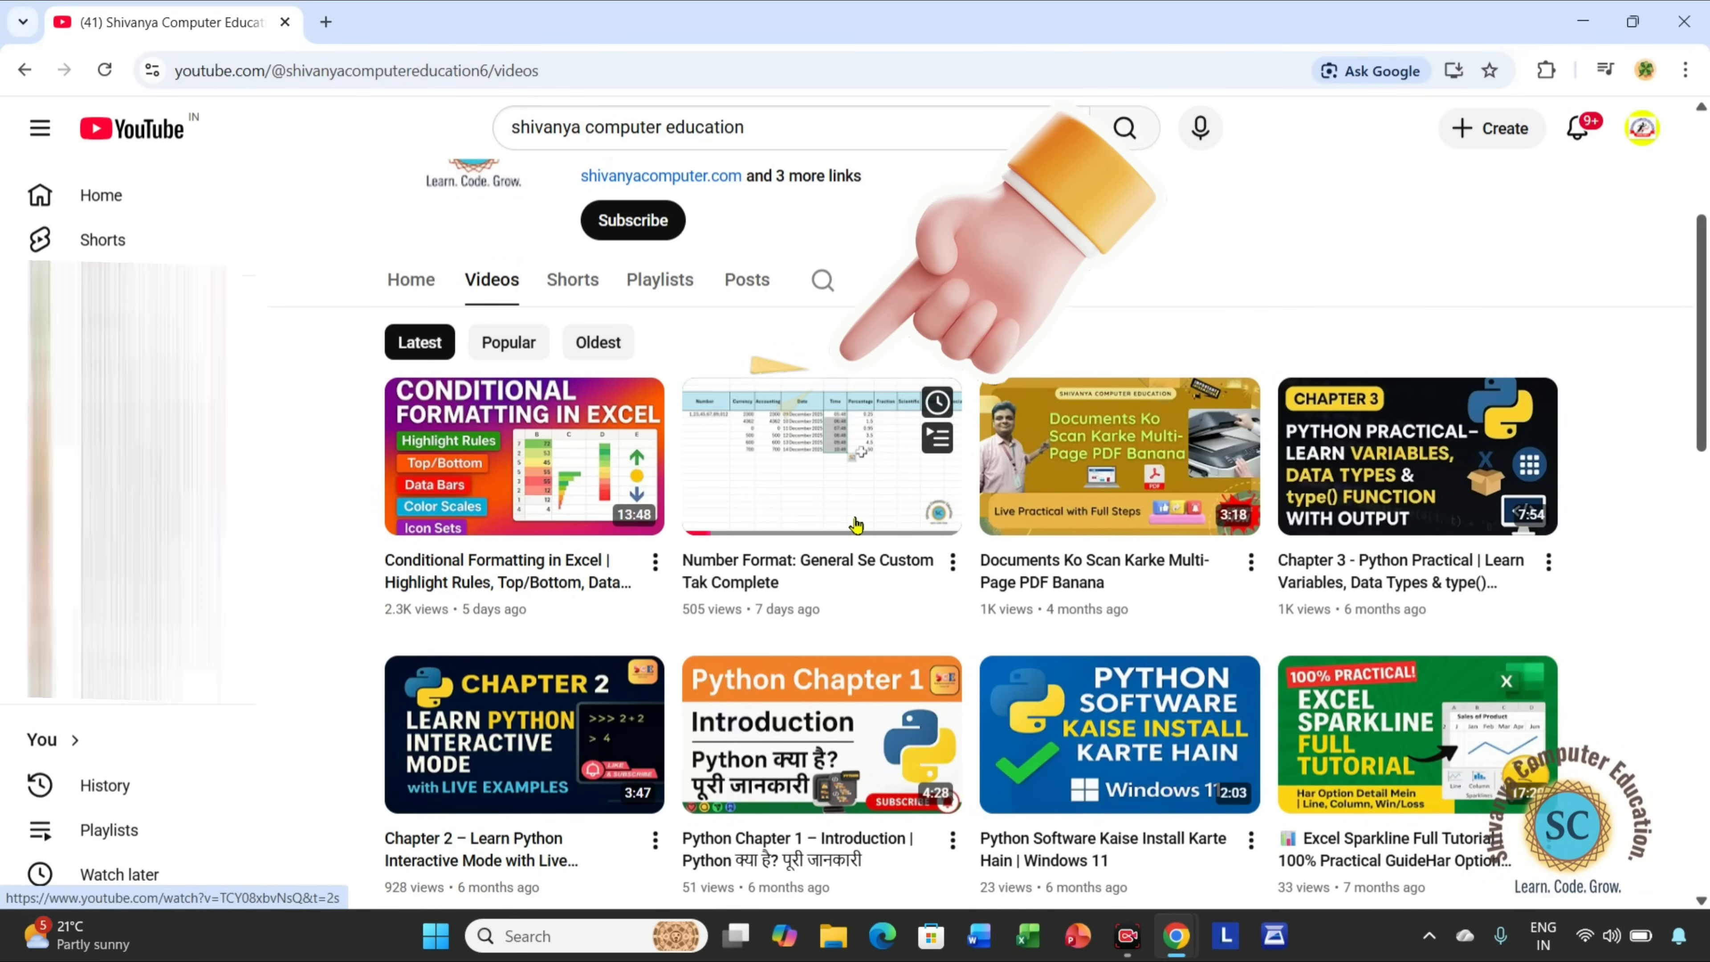
pyautogui.scroll(3, 660, 569)
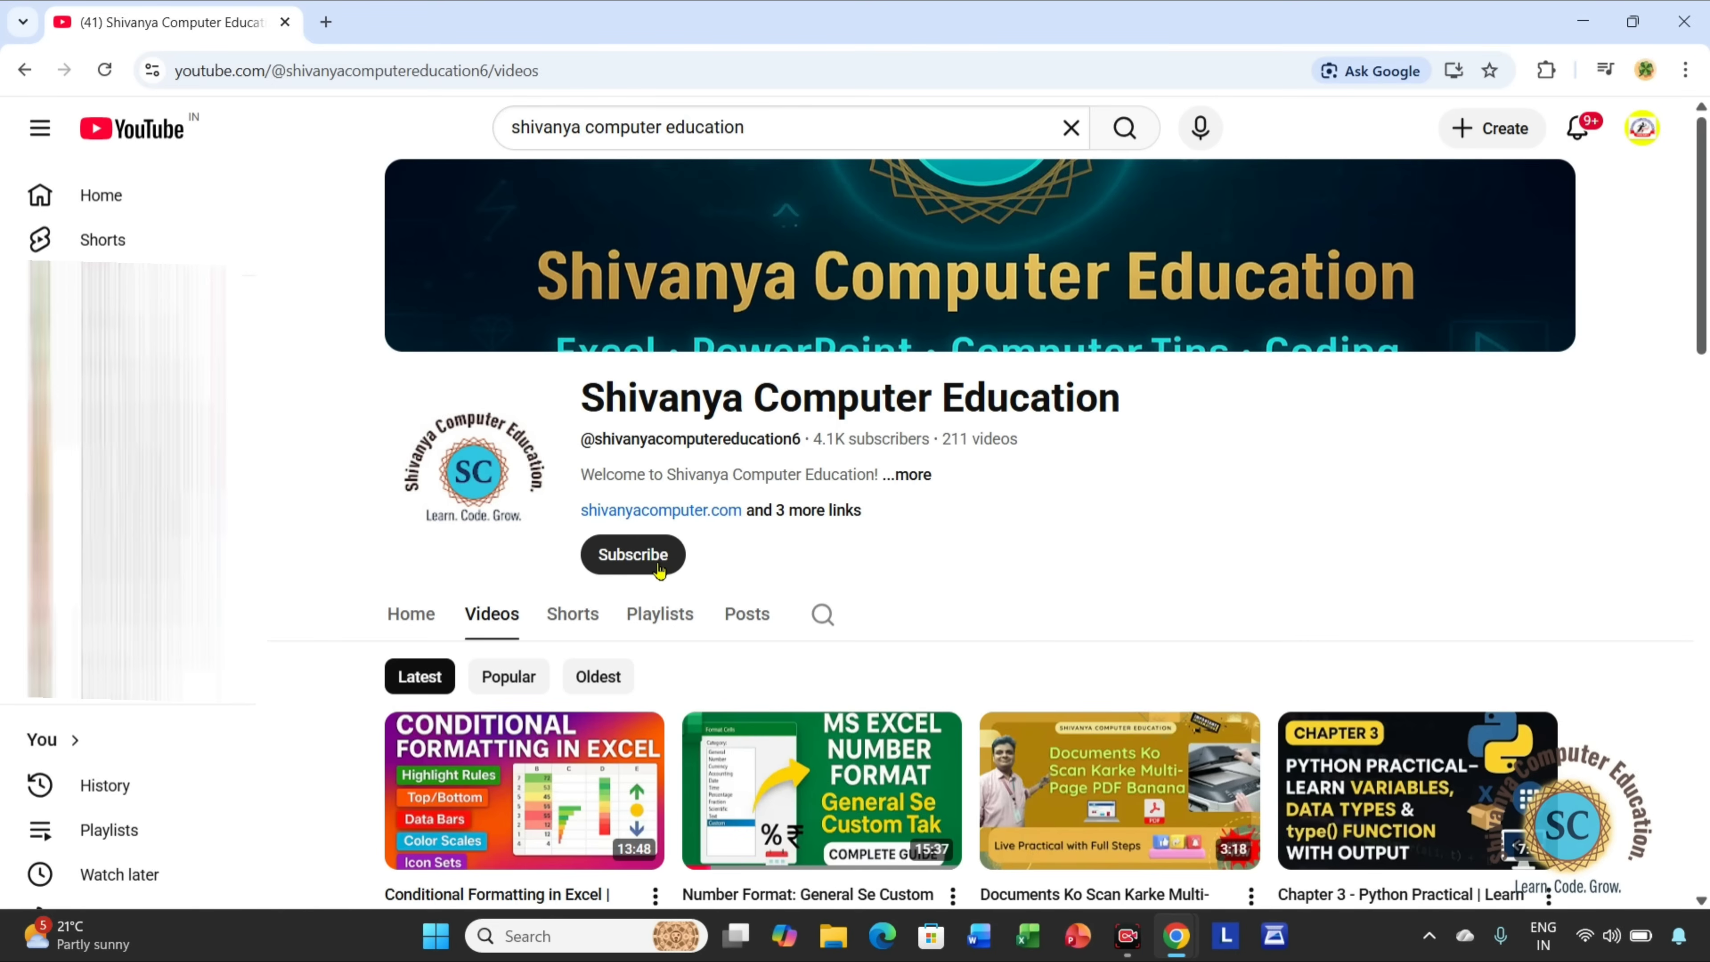